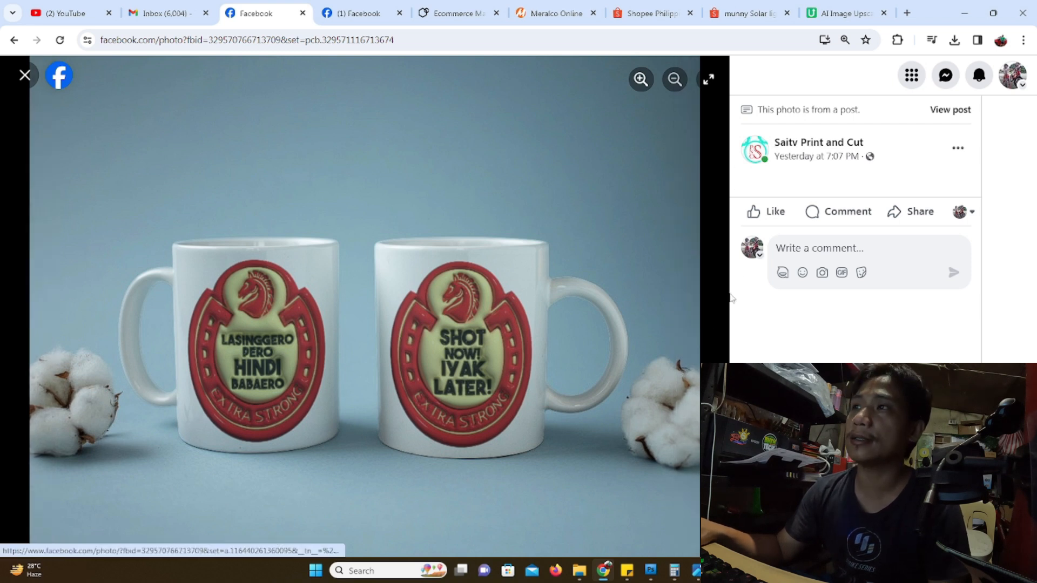
Step: Look through the post's photos of the 3D-effect Red Horse mug mockups and the template collections
left_click(704, 309)
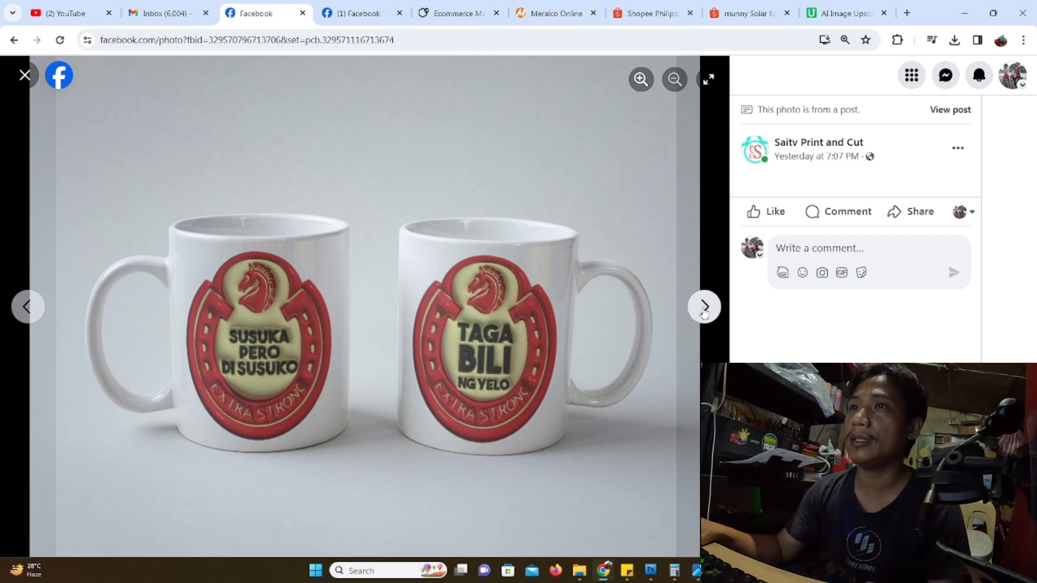
left_click(704, 308)
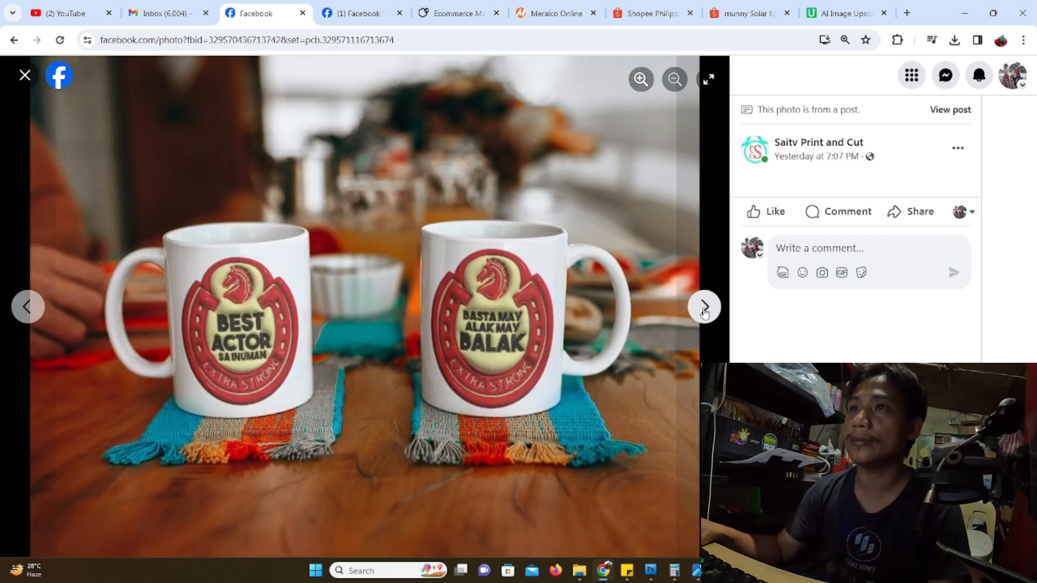
left_click(704, 311)
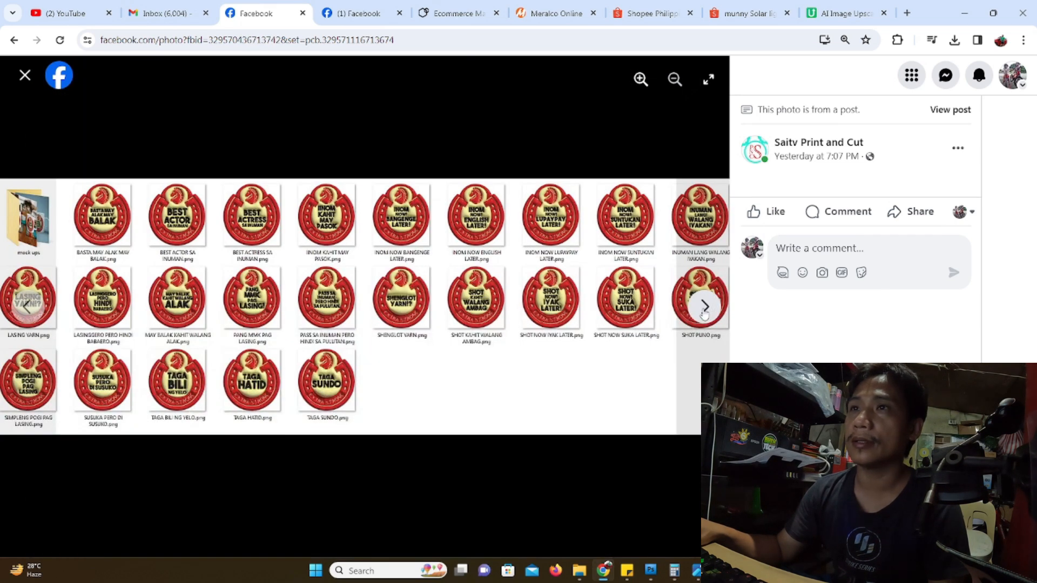
left_click(704, 311)
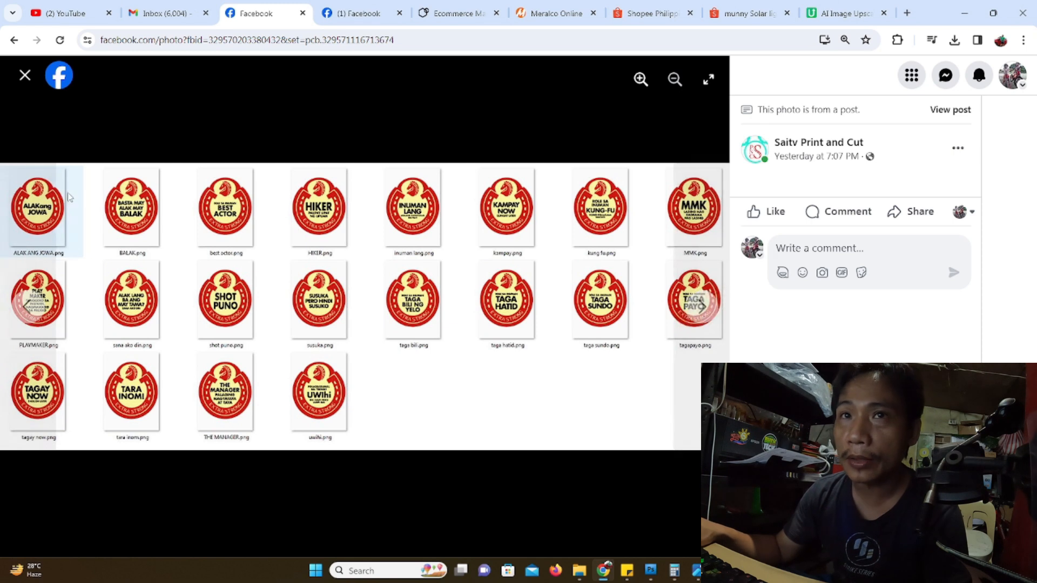
left_click(26, 308)
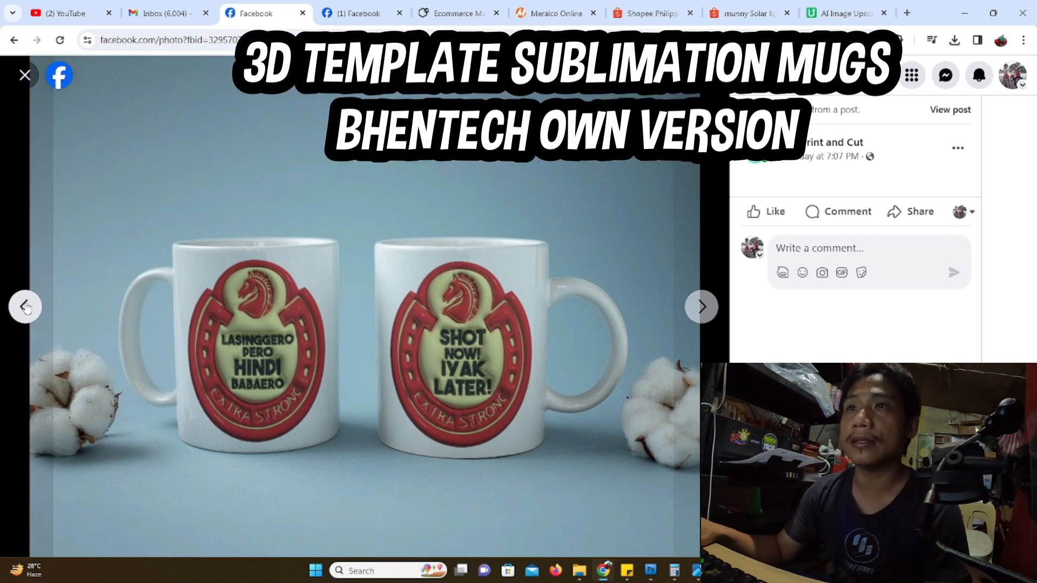
left_click(26, 308)
left_click(26, 308)
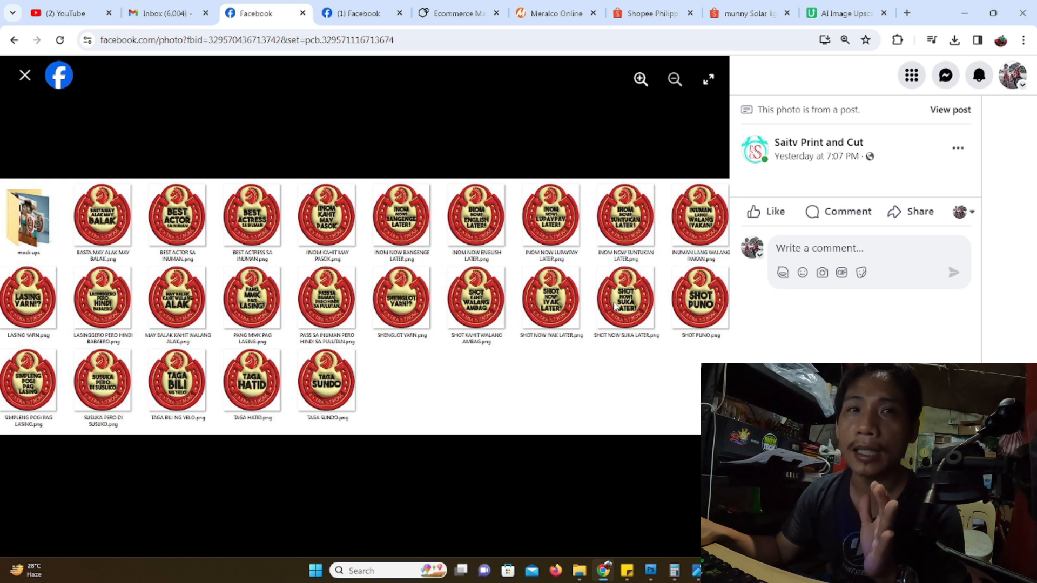
left_click(700, 307)
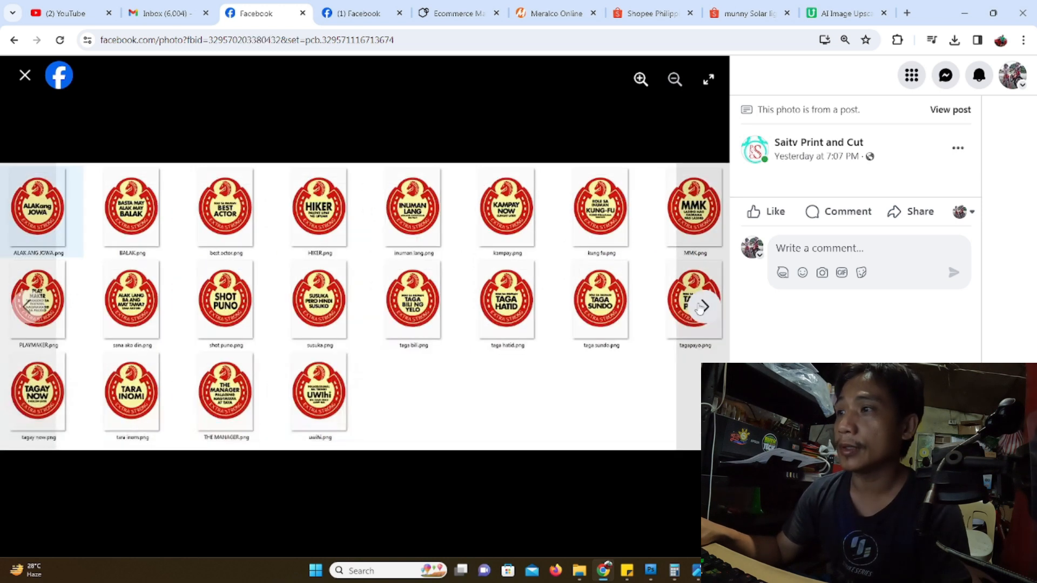
left_click(651, 571)
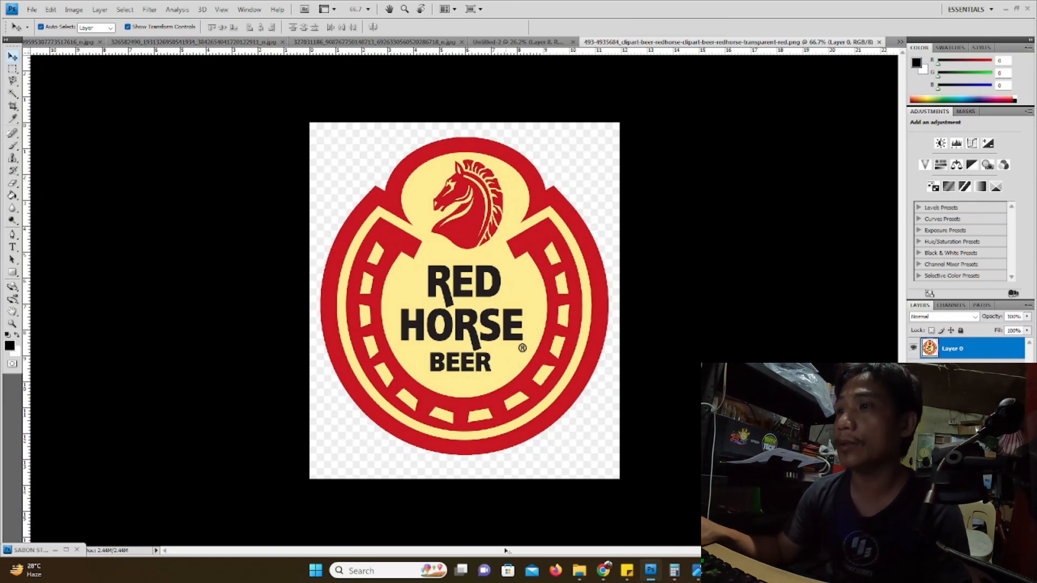
left_click(579, 571)
left_click(497, 452)
right_click(497, 453)
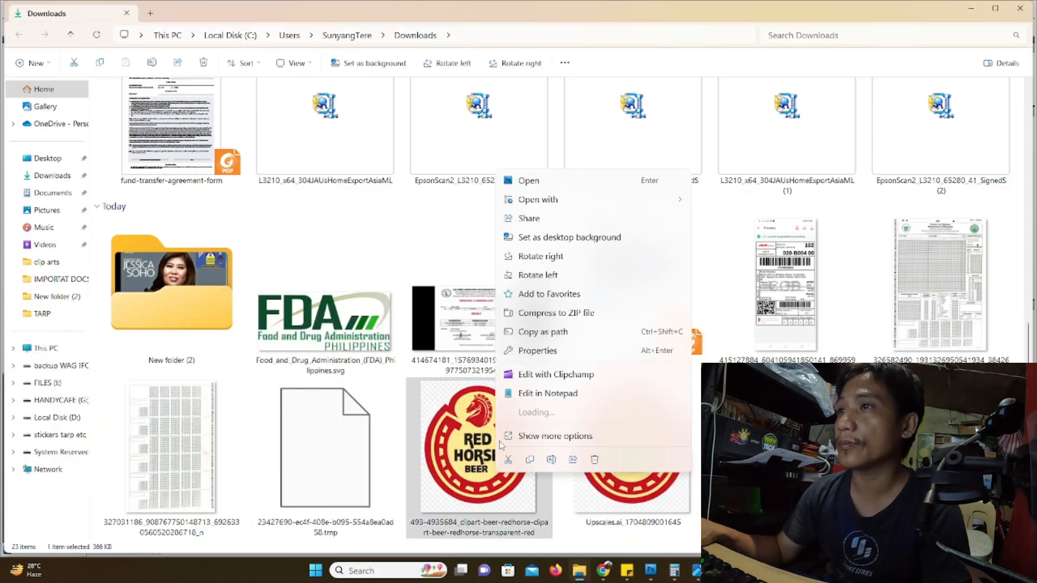
left_click(522, 181)
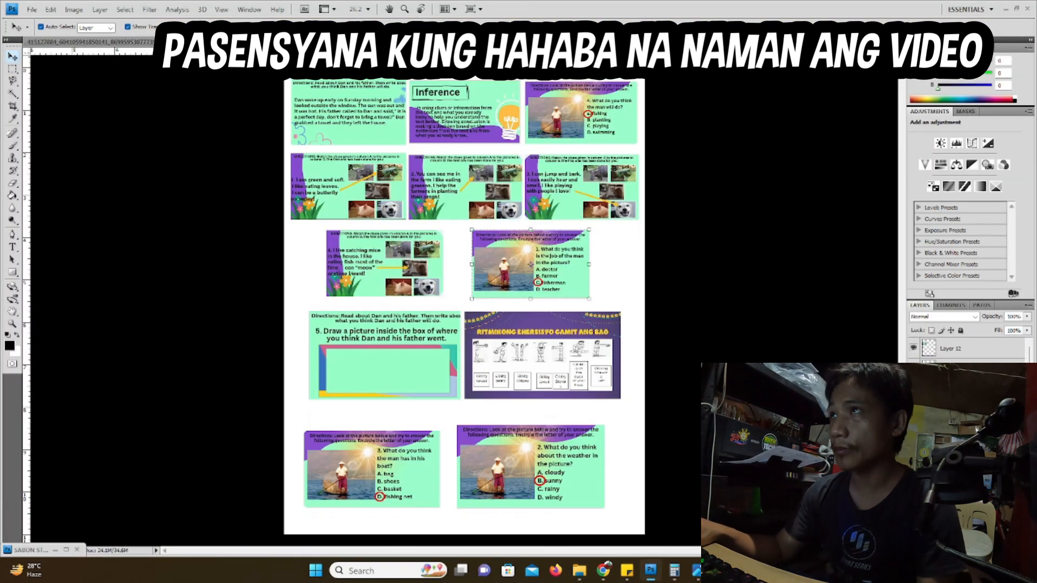
left_click(569, 42)
left_click(557, 42)
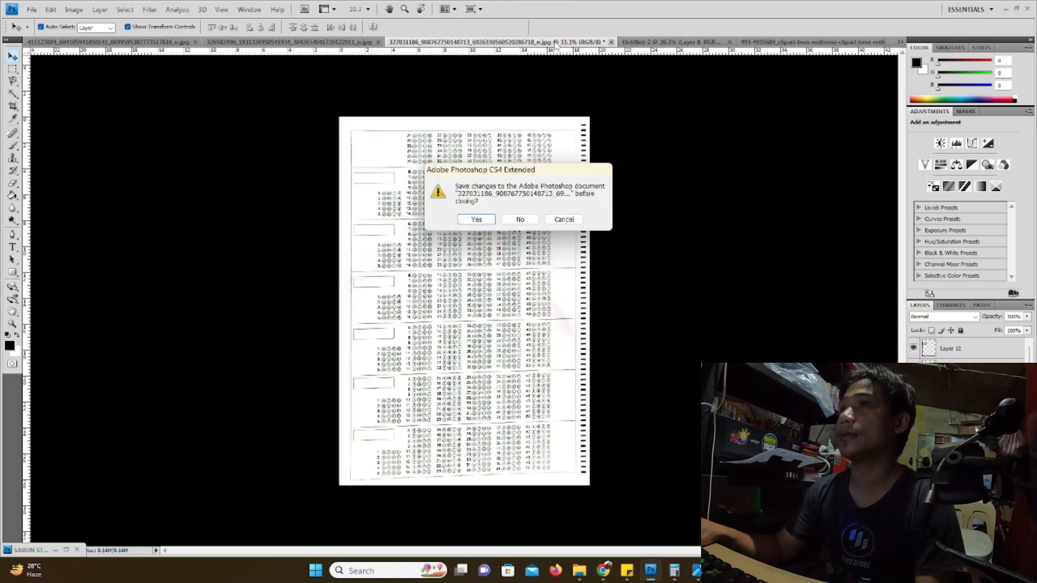
left_click(520, 219)
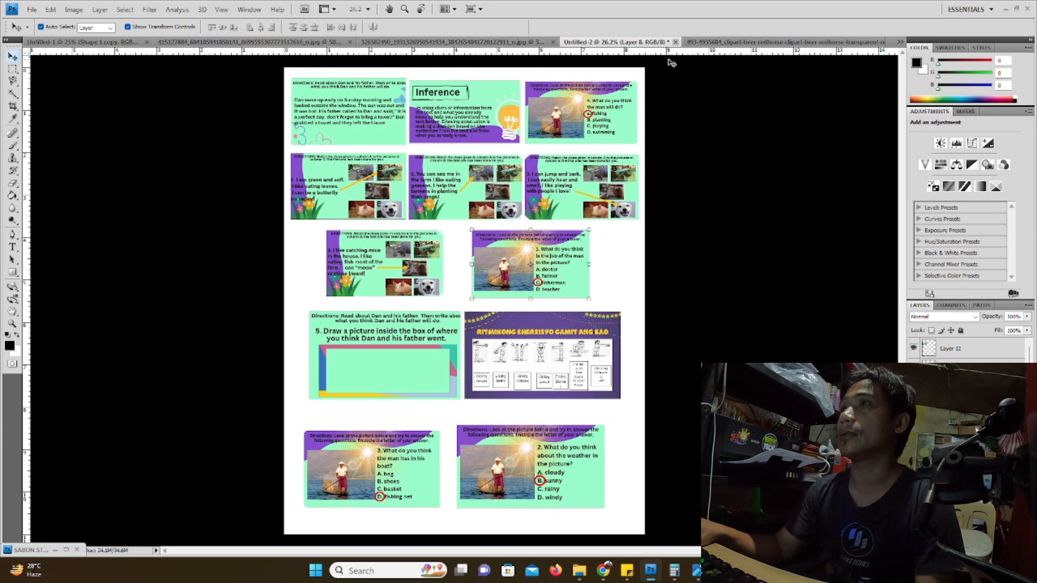
left_click(675, 43)
left_click(516, 215)
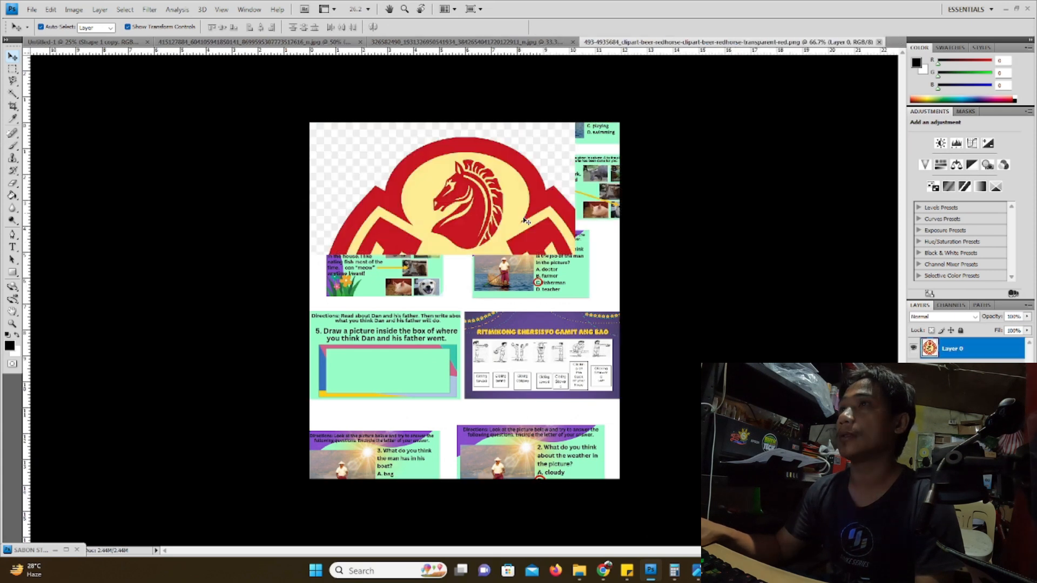
Step: Close the Department of Education form image and the J&T Express shipping label image without saving them
left_click(534, 42)
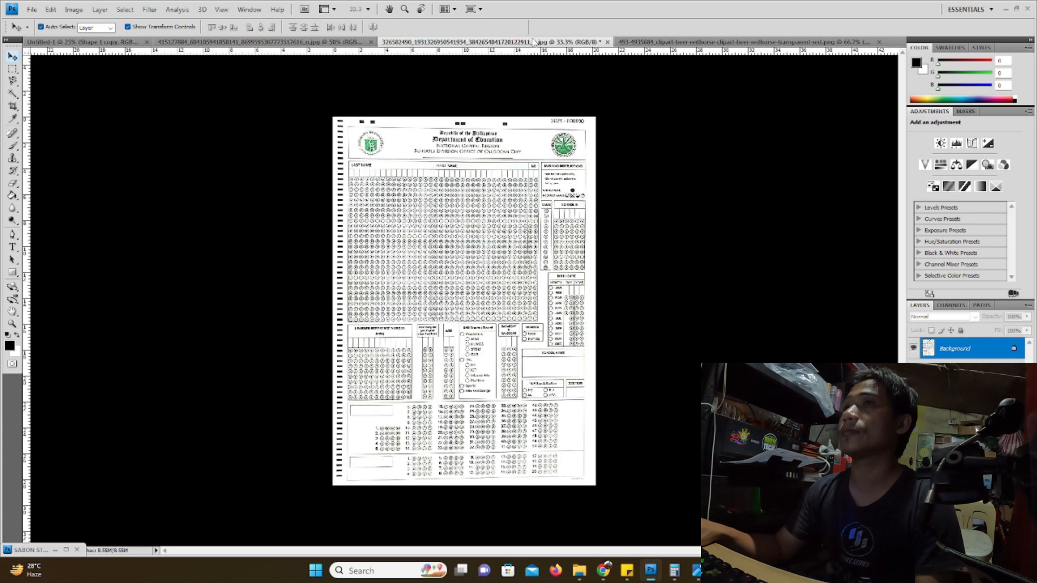
left_click(653, 42)
left_click(572, 42)
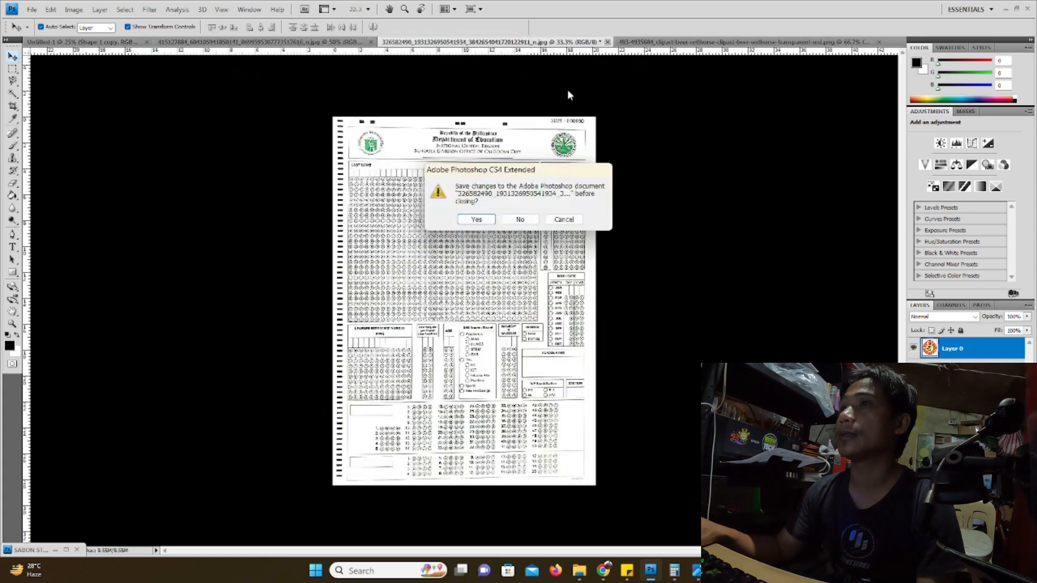
left_click(520, 220)
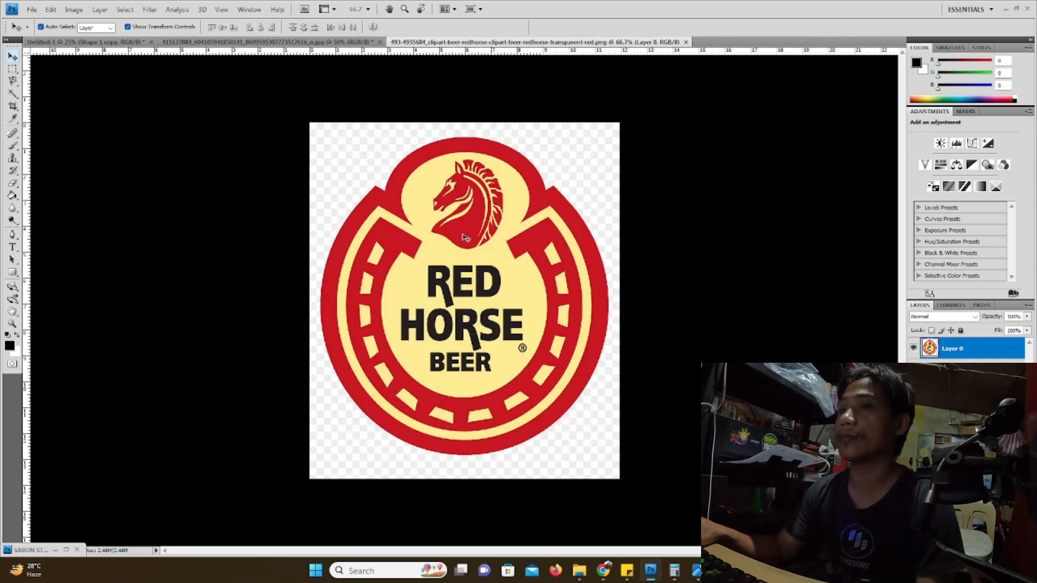
left_click(298, 42)
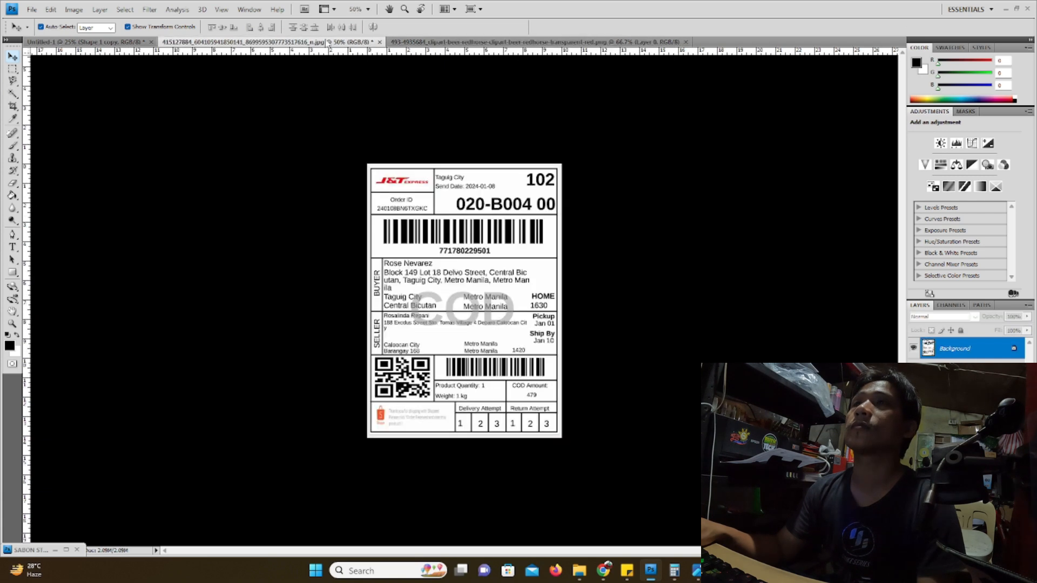
left_click(379, 42)
left_click(520, 219)
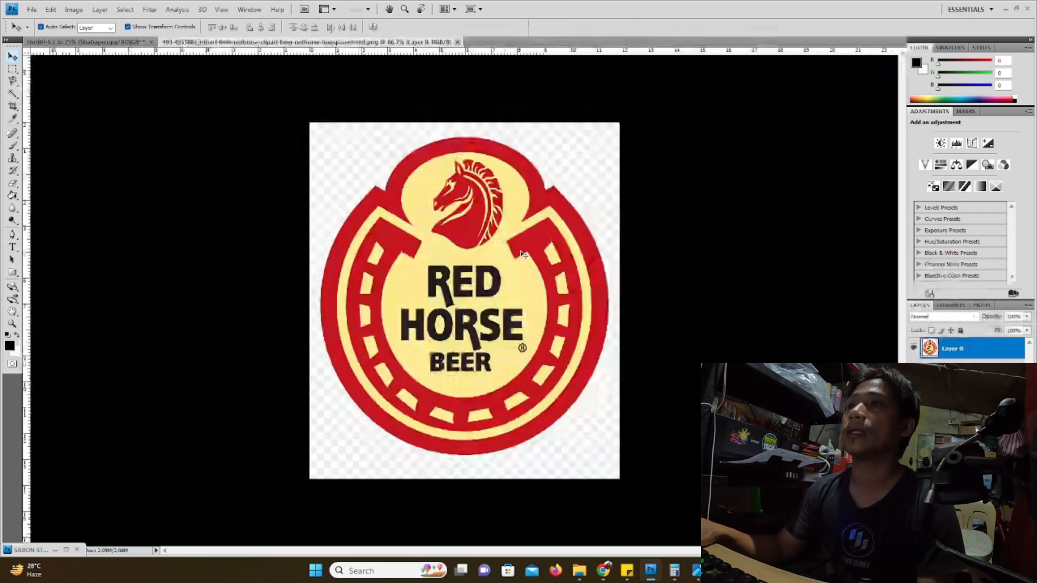
mouse_move(586, 580)
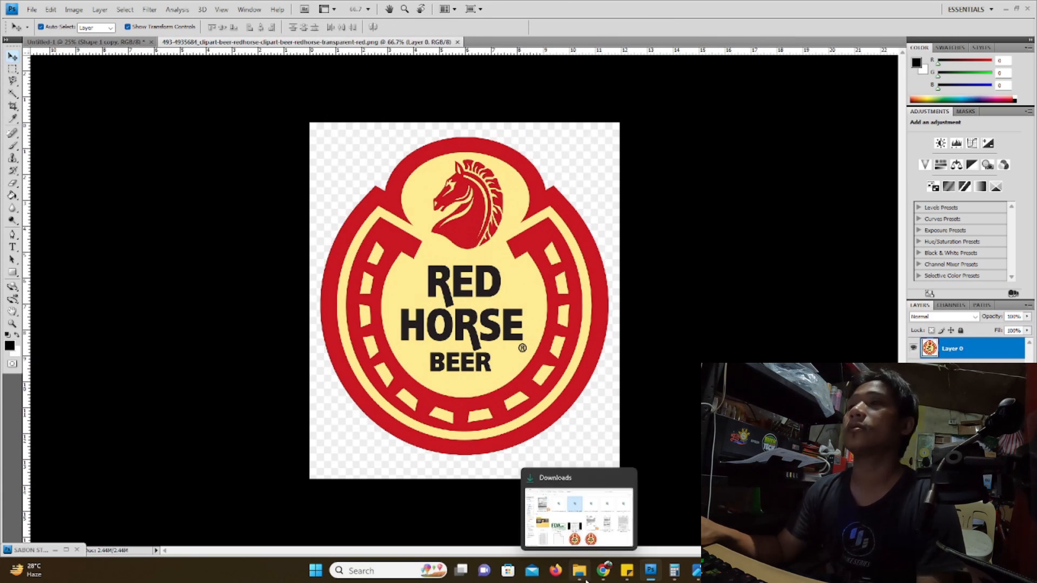
left_click(594, 543)
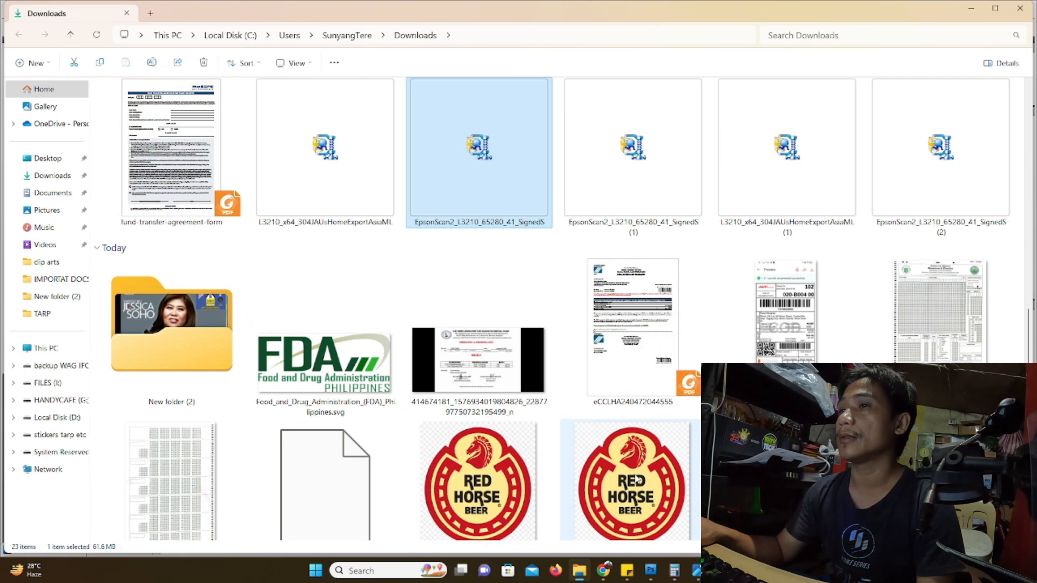
left_click(637, 479)
right_click(637, 479)
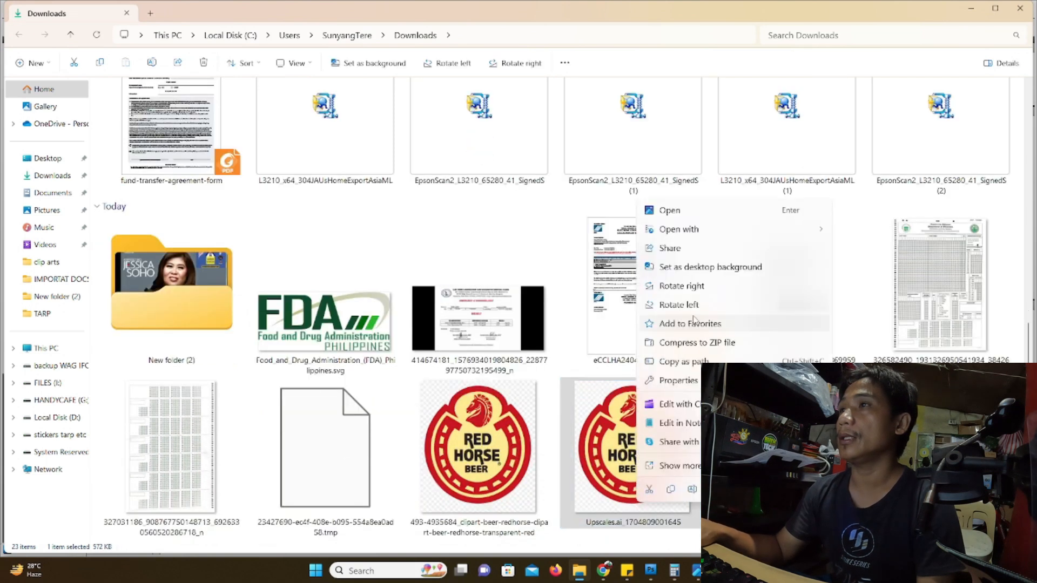
mouse_move(697, 229)
left_click(924, 250)
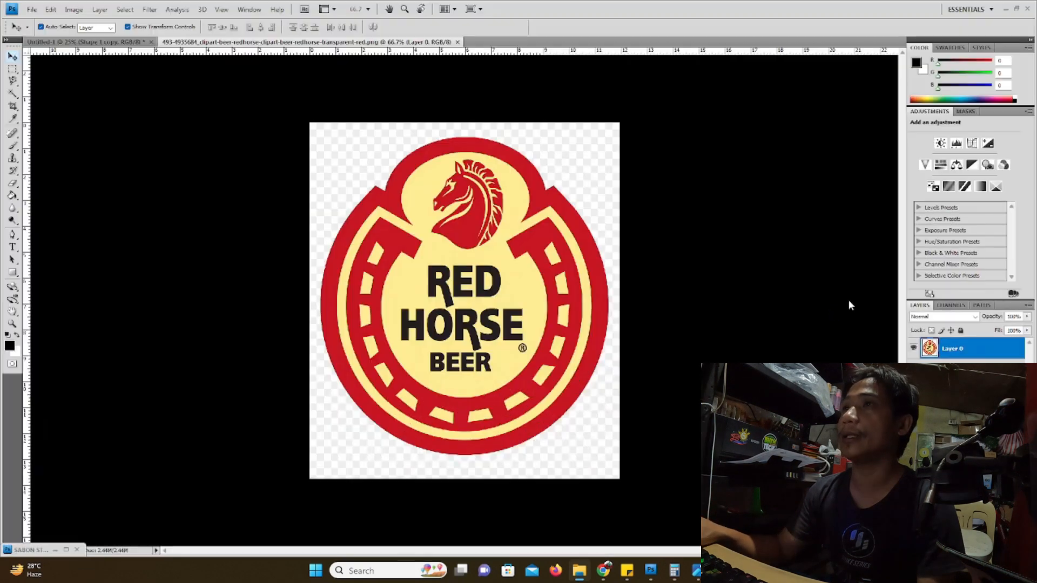
Step: Examine the lettering and edges of the original Red Horse clipart at 200% magnification
left_click(422, 43)
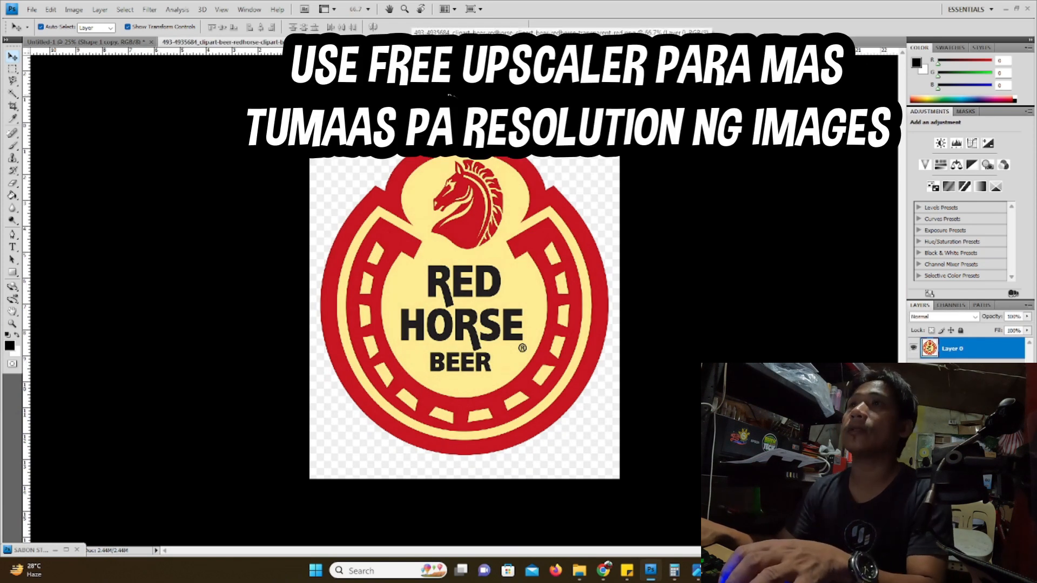
key("ctrl+plus")
key("ctrl+plus")
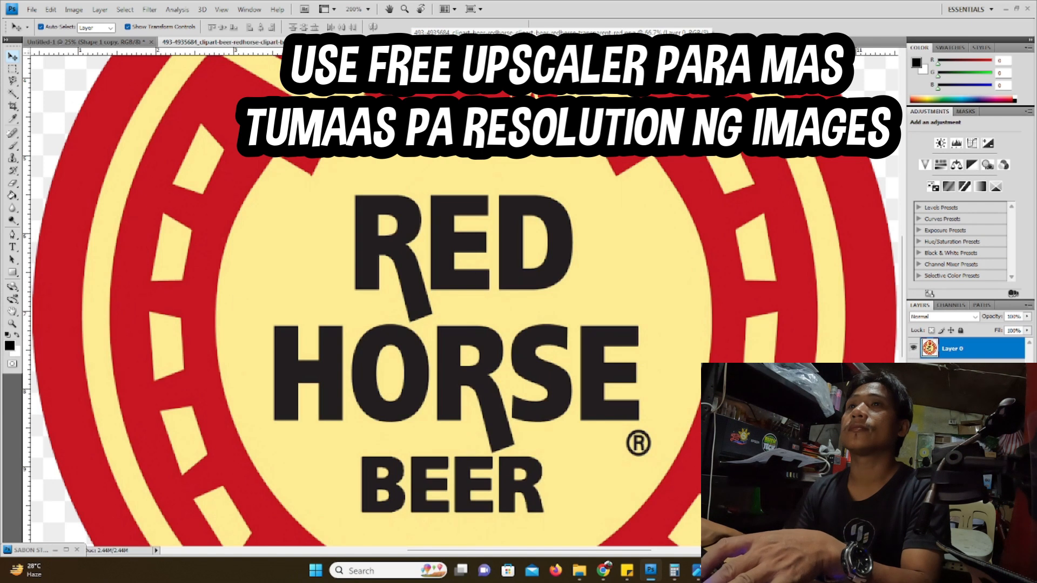
key("ctrl+plus")
key("ctrl+minus")
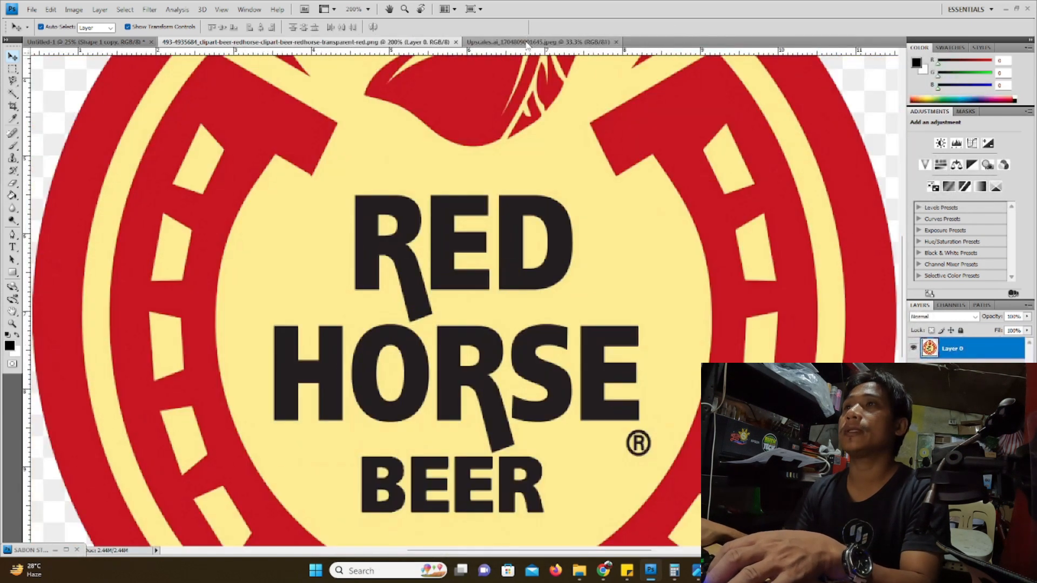
Step: Examine the upscaled logo's lettering and edges at 100% magnification to judge its sharpness against the original
left_click(526, 43)
key("ctrl+plus")
key("ctrl+plus")
key("ctrl+plus")
key("ctrl+plus")
key("ctrl+minus")
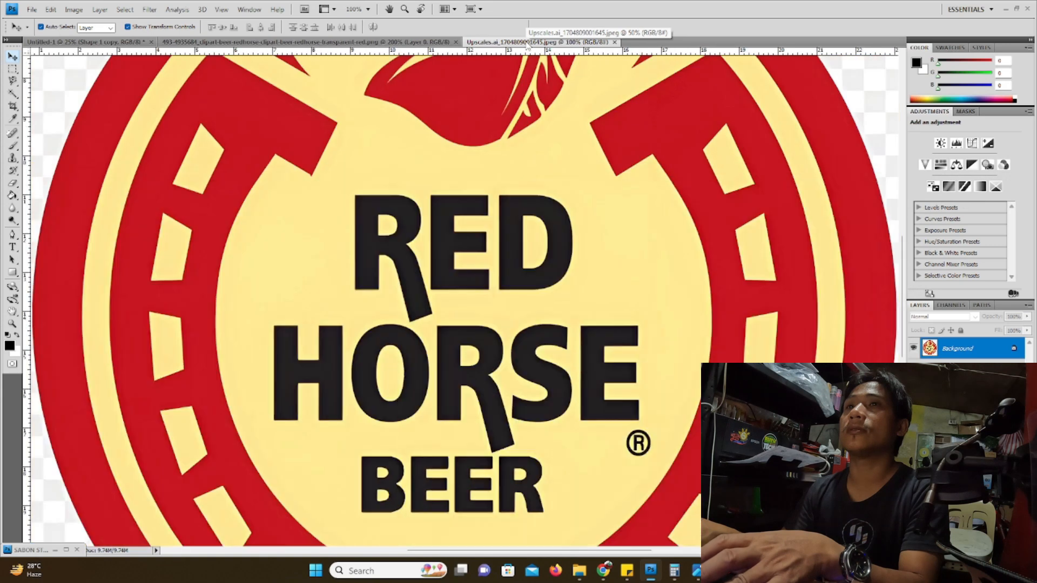
key("ctrl+plus")
key("ctrl+minus")
key("ctrl+minus")
Step: Float the upscaled image in its own window and copy the original clipart into it as a new layer
left_click(425, 43)
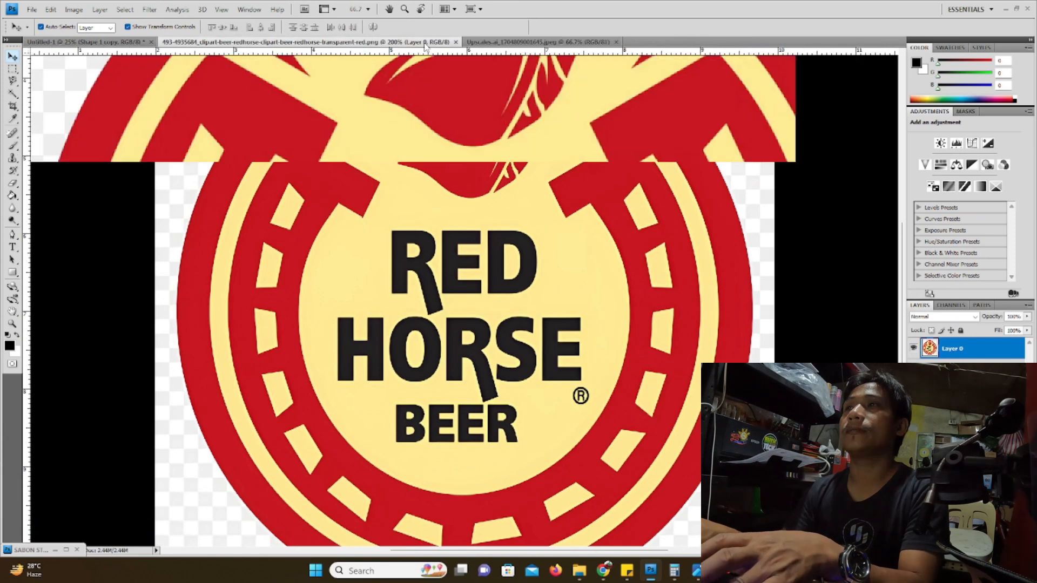
key("ctrl+minus")
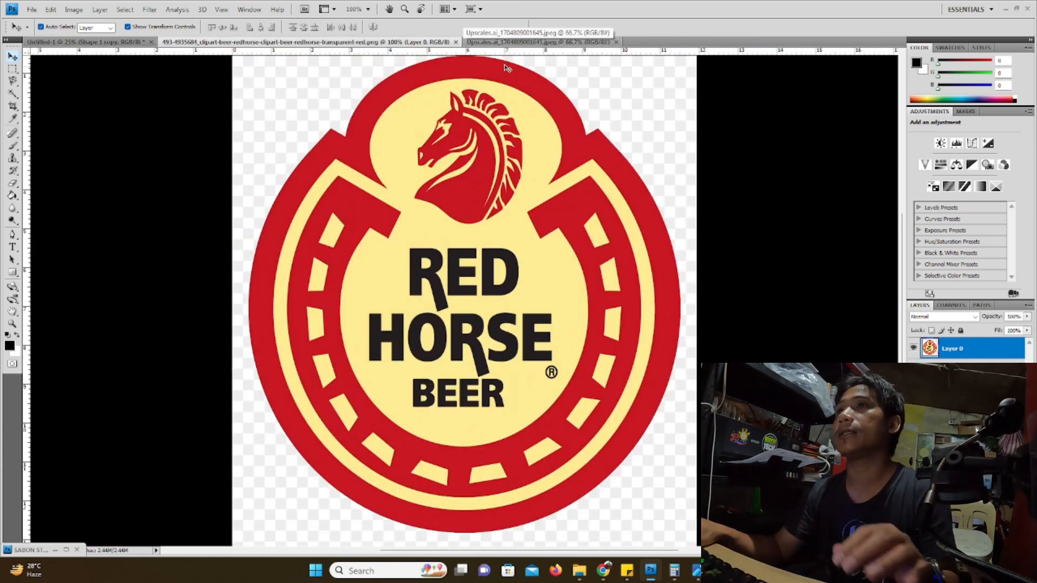
left_click_drag(513, 42, 518, 199)
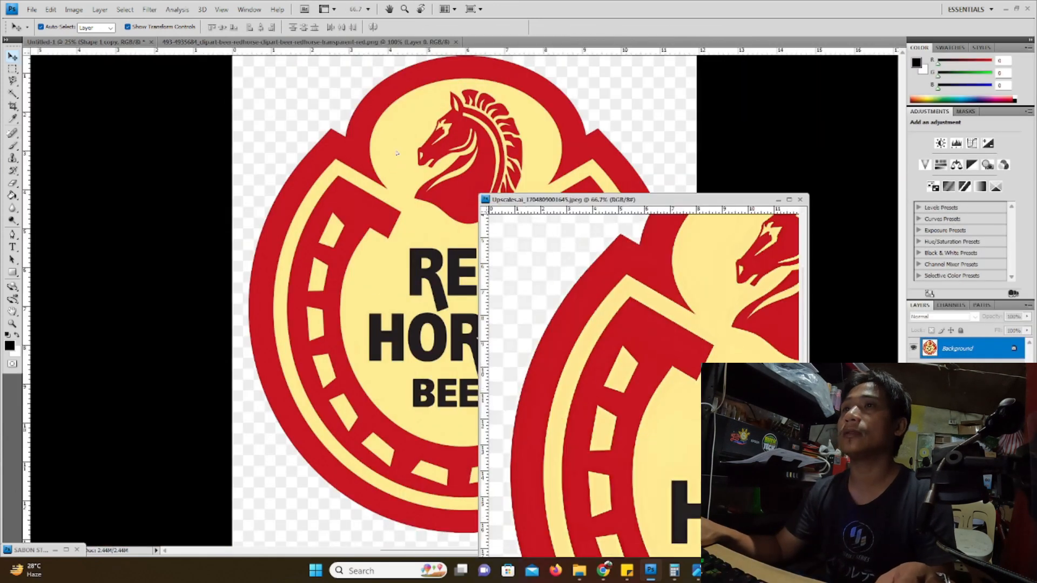
left_click_drag(397, 154, 399, 153)
key("ctrl+minus")
key("ctrl+minus")
left_click_drag(462, 168, 575, 272)
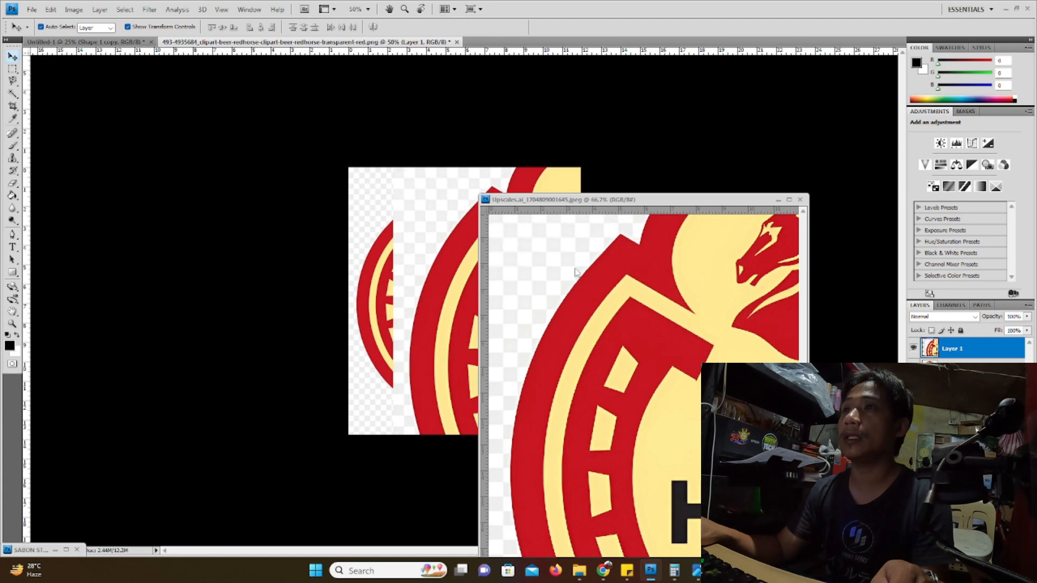
left_click_drag(500, 188, 677, 324)
key("ctrl+z")
Step: View the whole upscaled document enlarged at 33.3% to compare the sizes of the two logos
left_click_drag(701, 199, 459, 45)
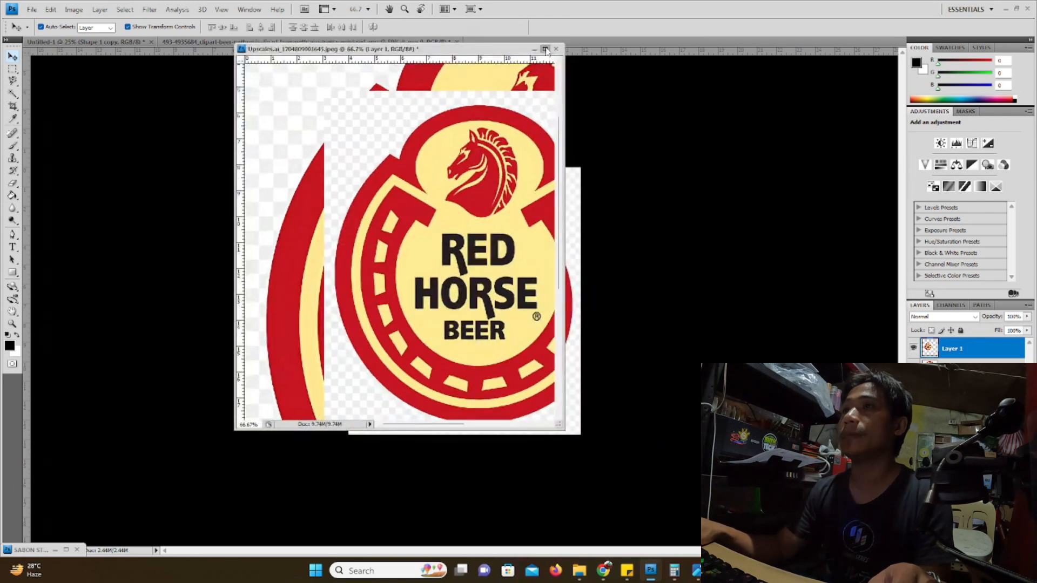
left_click(549, 46)
key("ctrl+minus")
key("ctrl+minus")
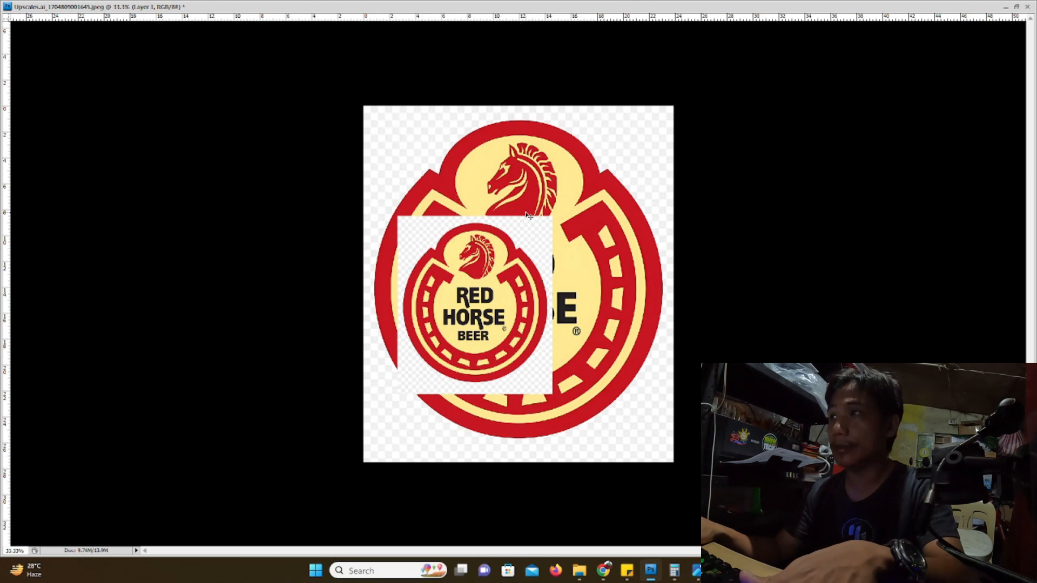
Step: Restore the upscaled document to its smaller floating window and show the Layers panel
left_click(1017, 7)
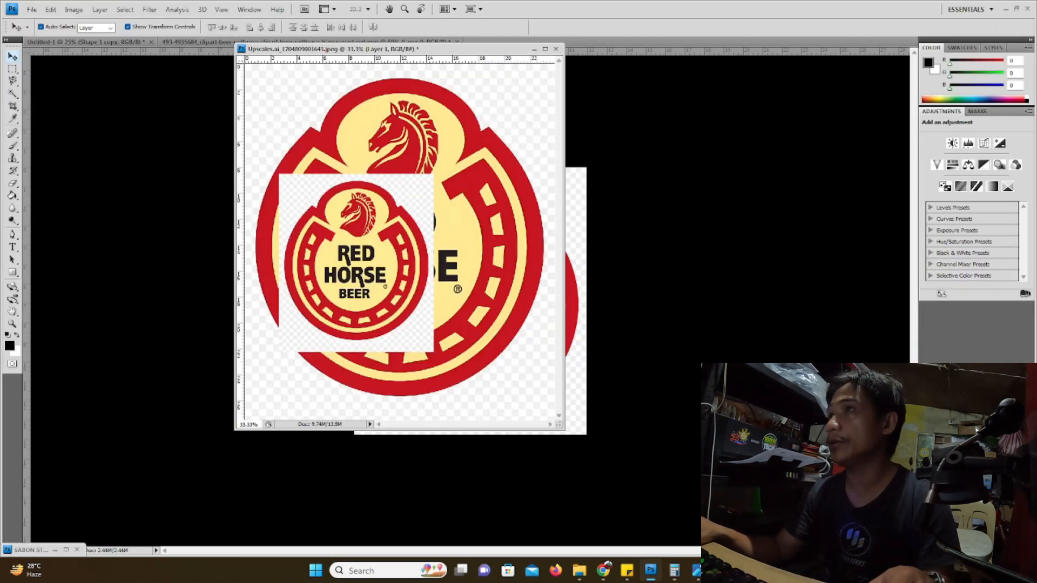
left_click(251, 10)
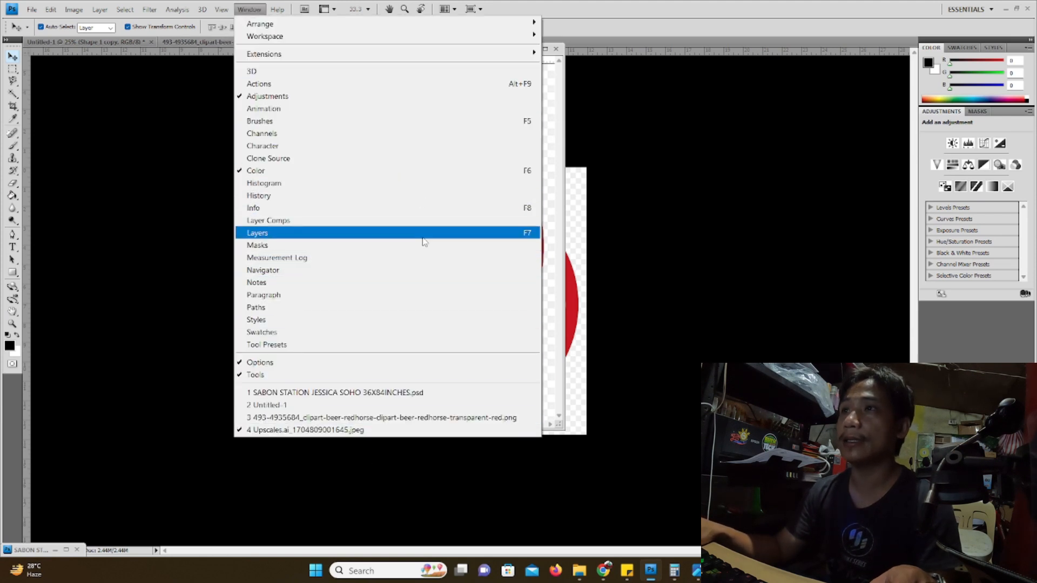
left_click(424, 237)
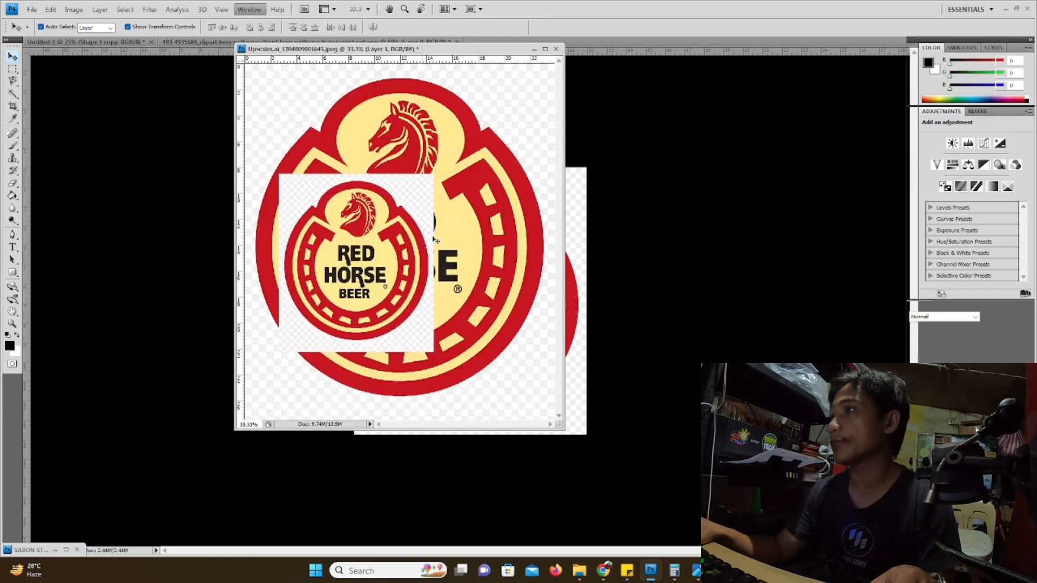
Step: Switch to Upscales.ai in the browser, download the 2X upscaled Red Horse logo again and try the 4X PRO size
left_click(601, 570)
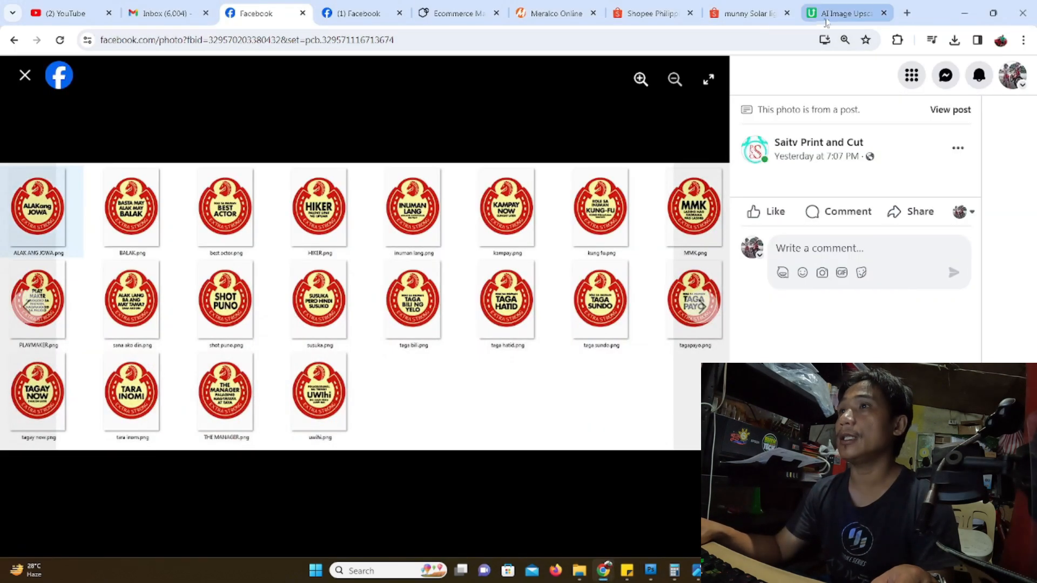
left_click(845, 13)
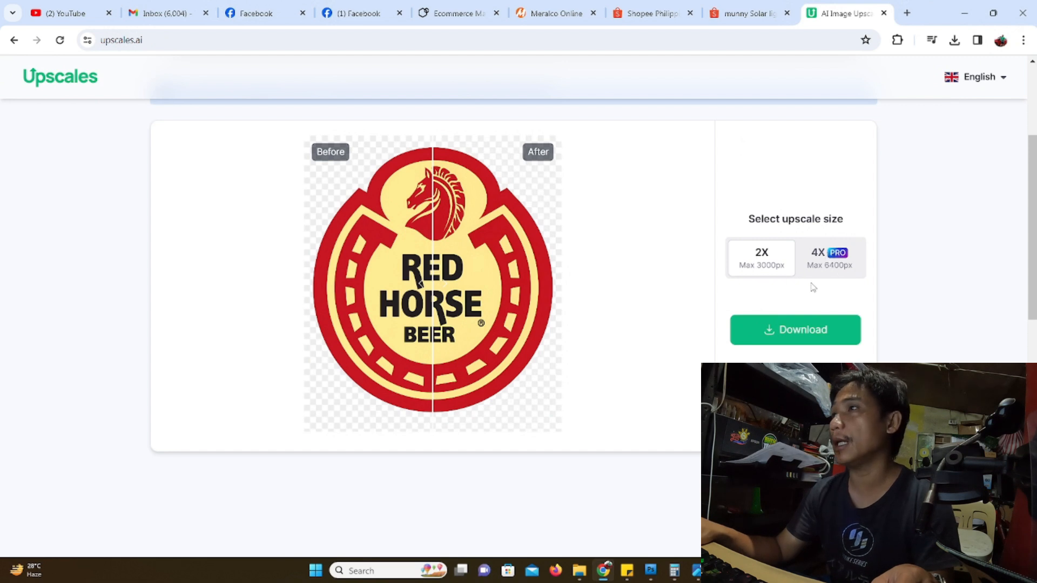
left_click(813, 326)
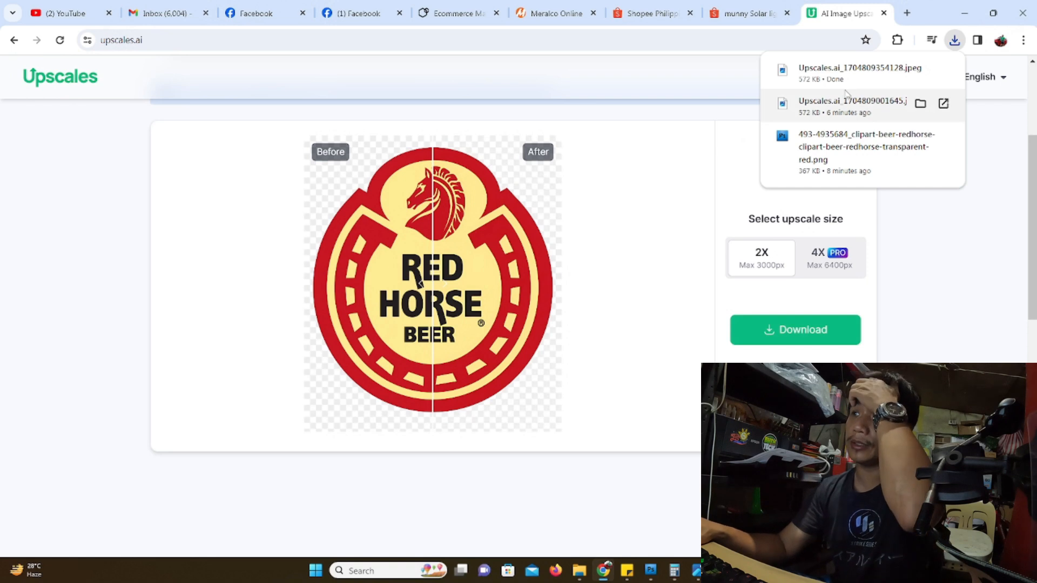
left_click(819, 275)
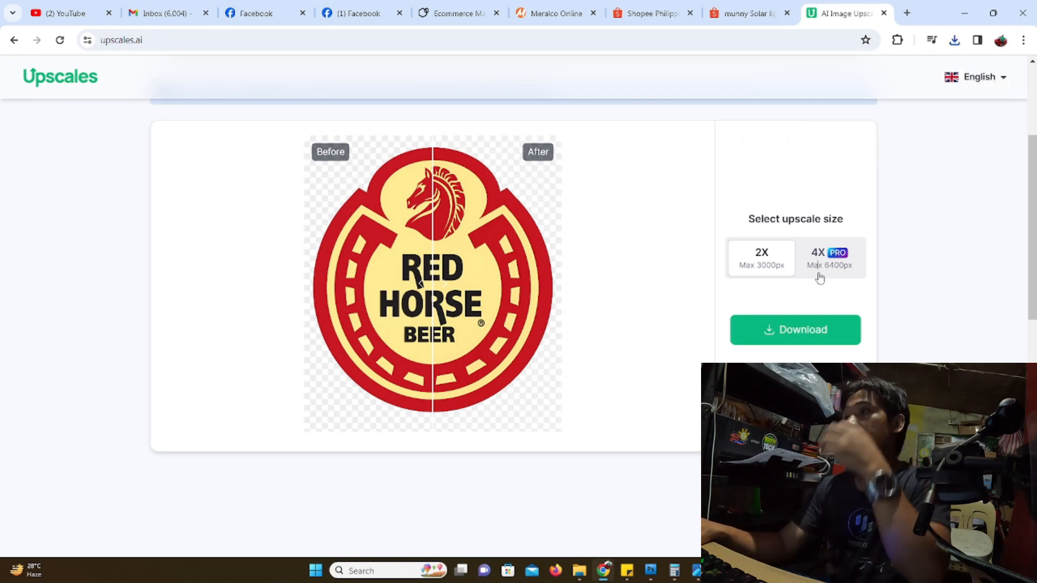
left_click(498, 346)
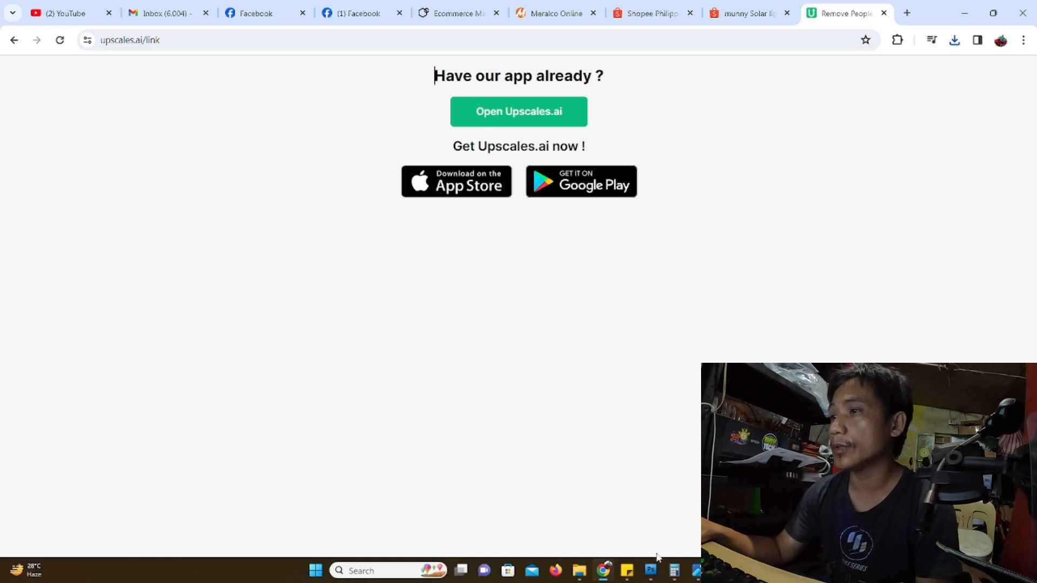
Step: Return to Photoshop, undo the pasted original clipart layer and reposition the upscaled logo's floating window
left_click(651, 572)
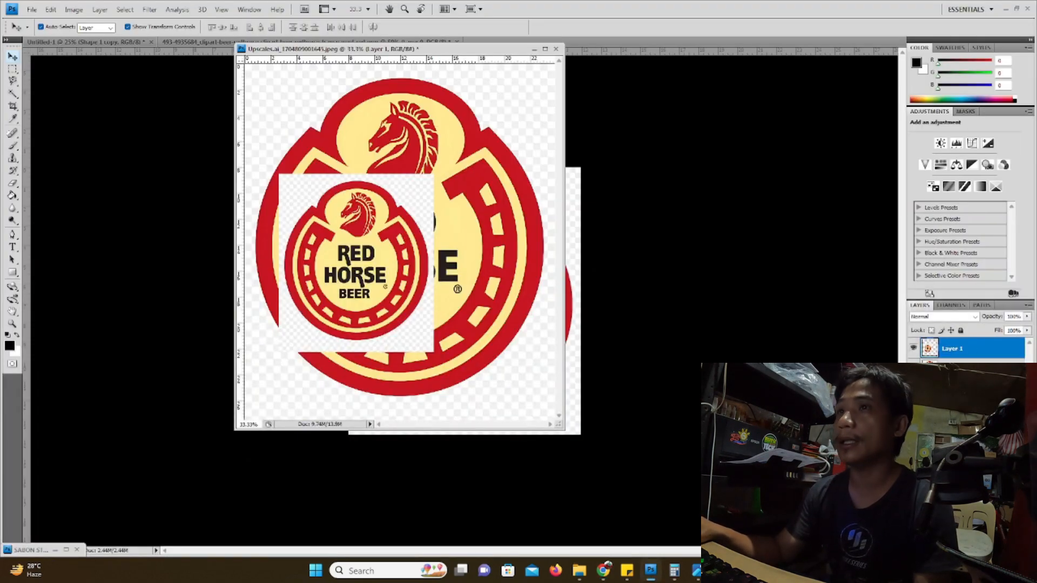
key("ctrl+z")
left_click_drag(467, 54, 432, 129)
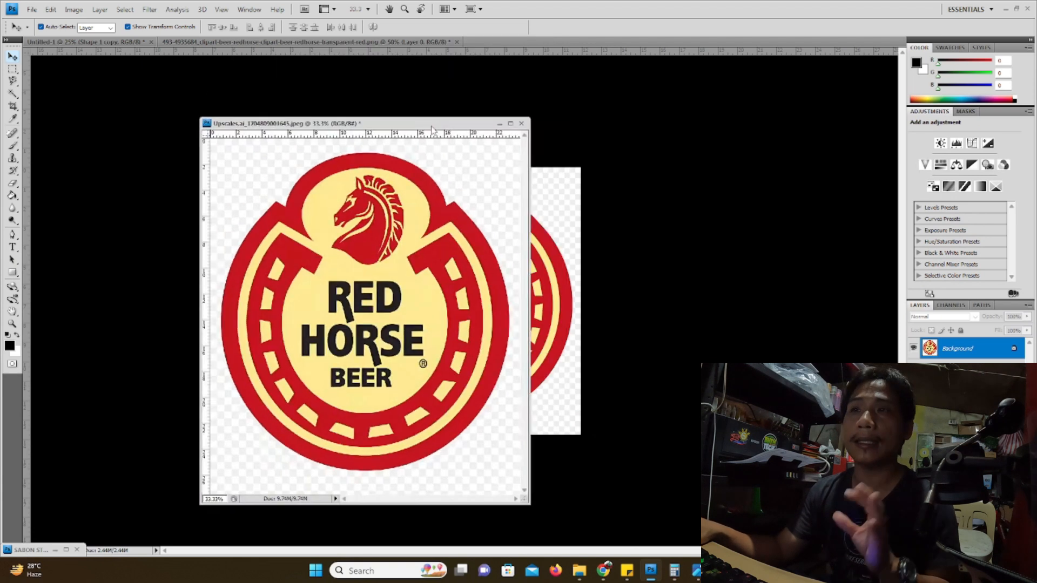
left_click(510, 124)
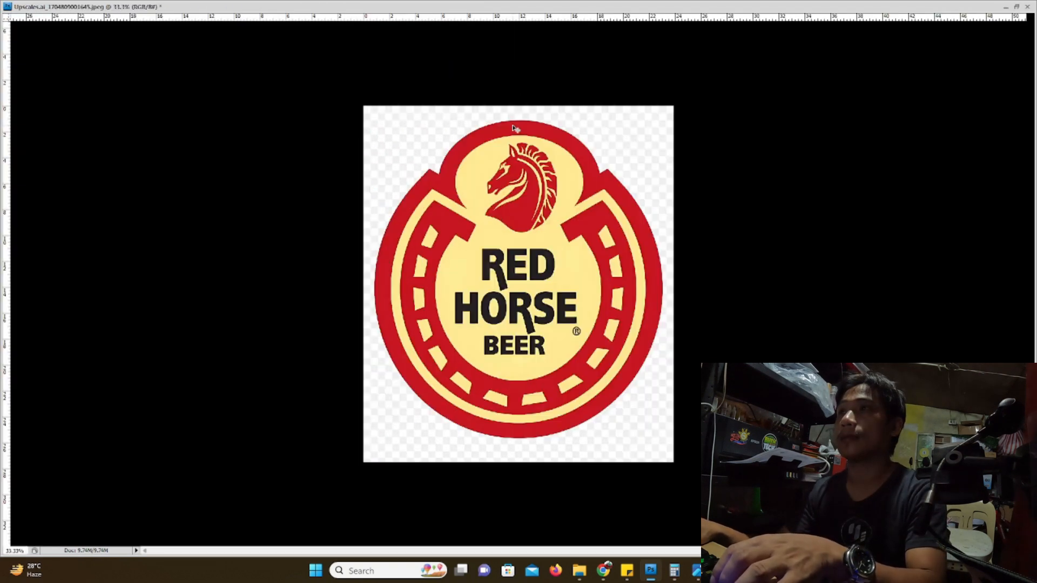
left_click(1012, 8)
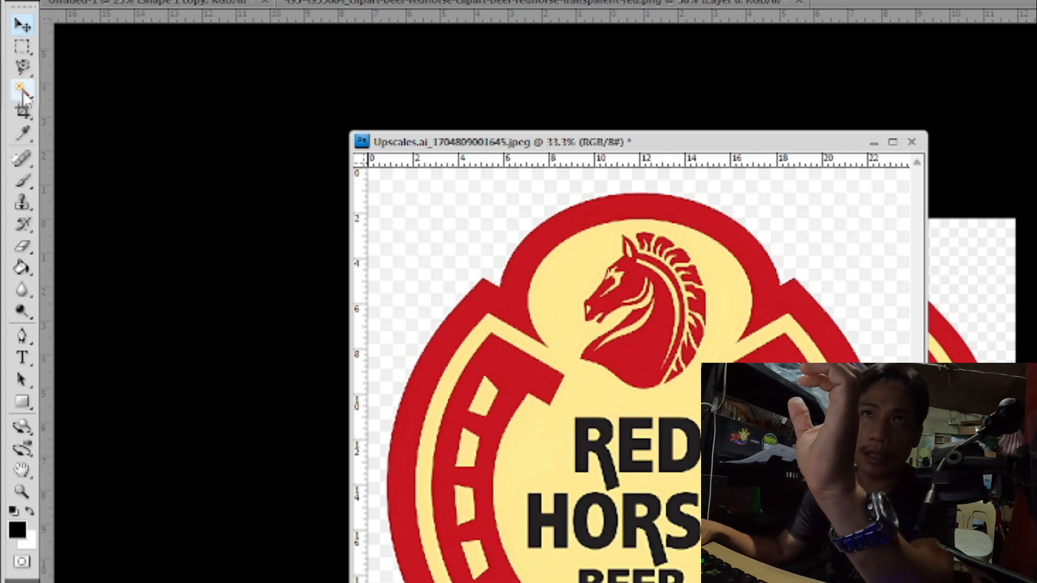
Step: Select the logo's red areas with the Magic Wand and add a new layer above the Background
left_click(24, 92)
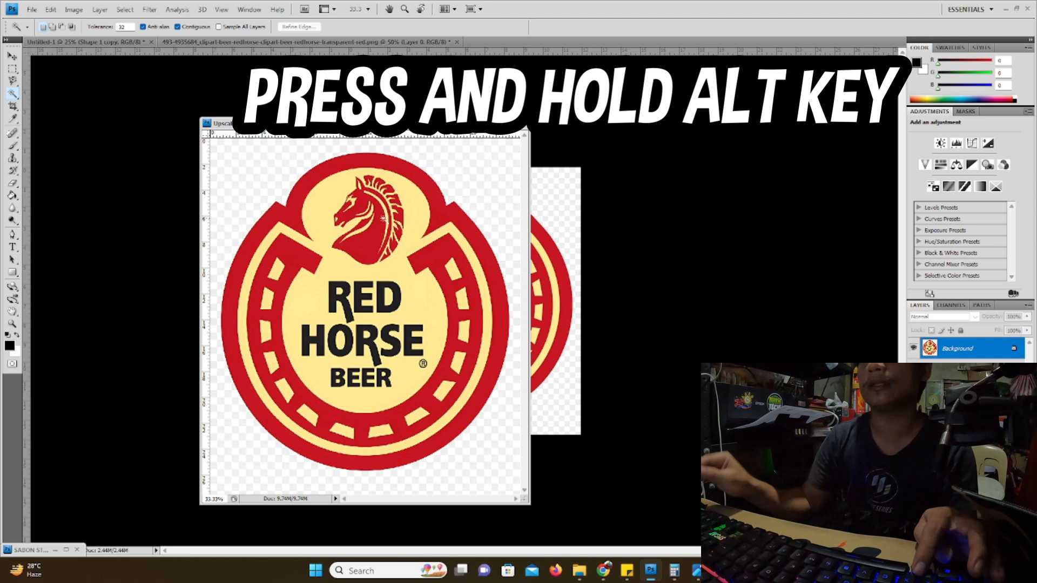
left_click(400, 174)
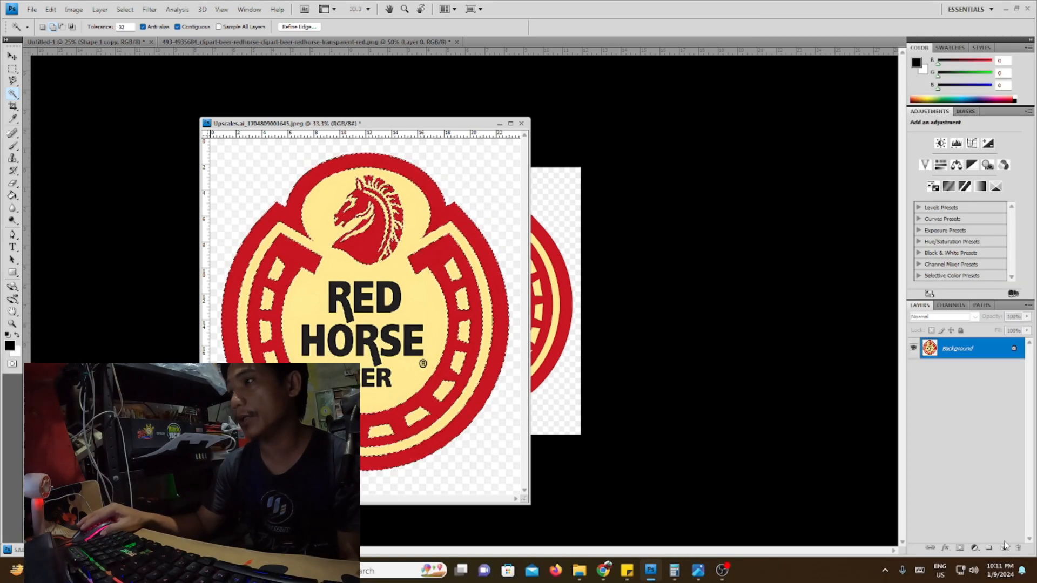
left_click(1005, 547)
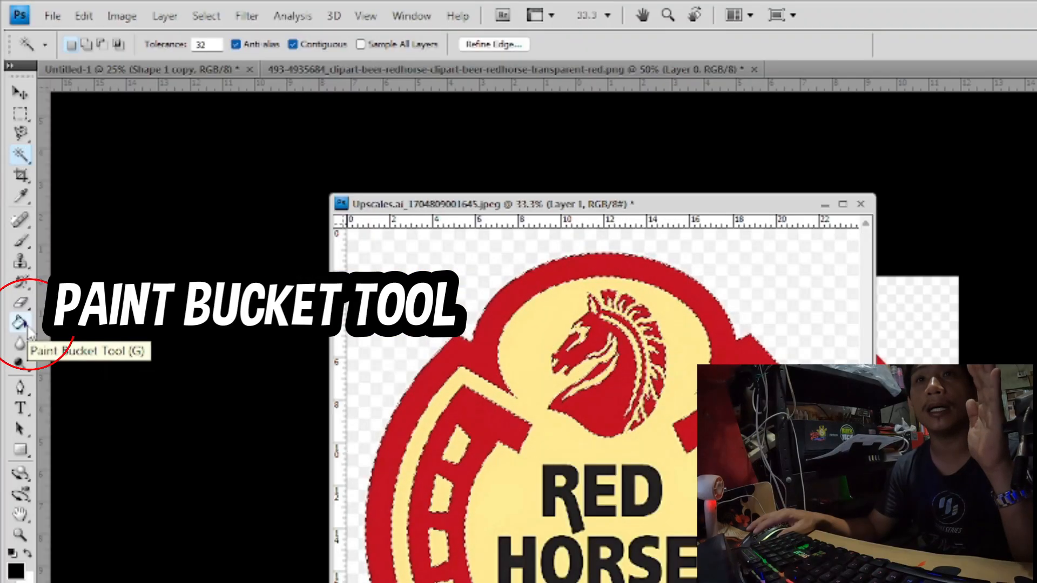
Step: Sample the red from the horse's head and fill the selected areas with it on Layer 1 using the Paint Bucket
left_click(26, 326)
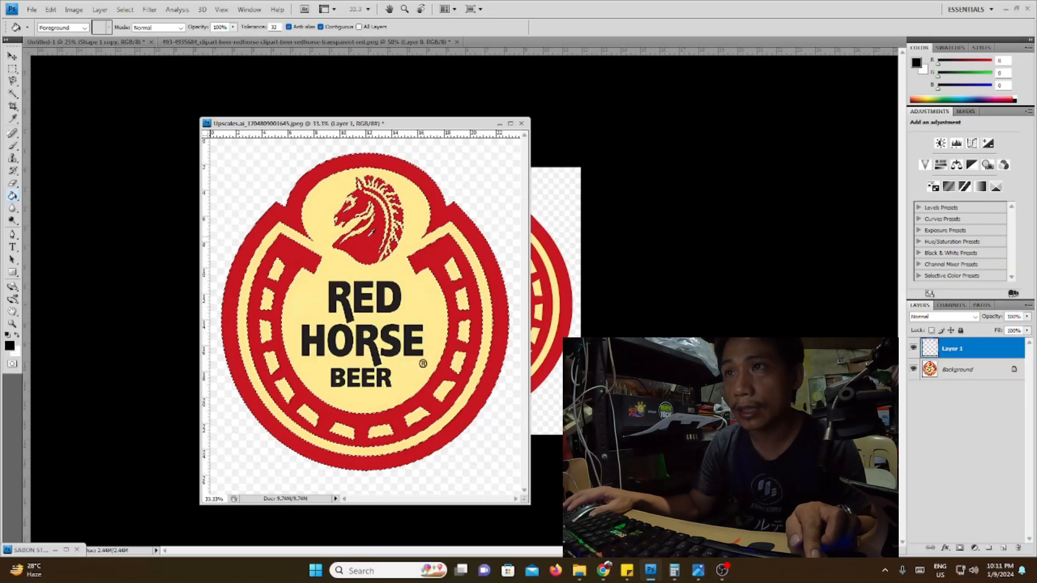
left_click(372, 245, "alt")
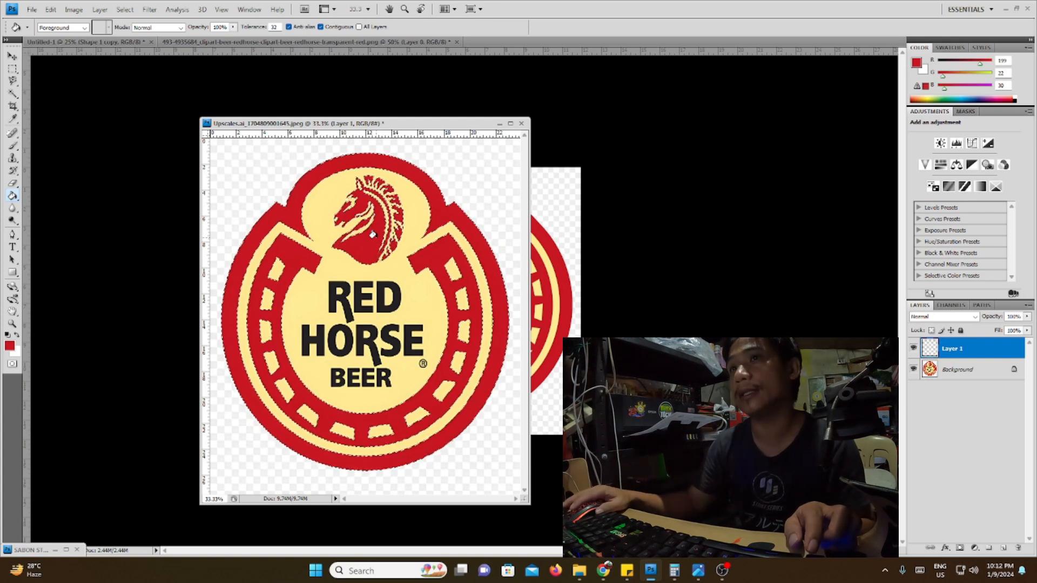
left_click(331, 194)
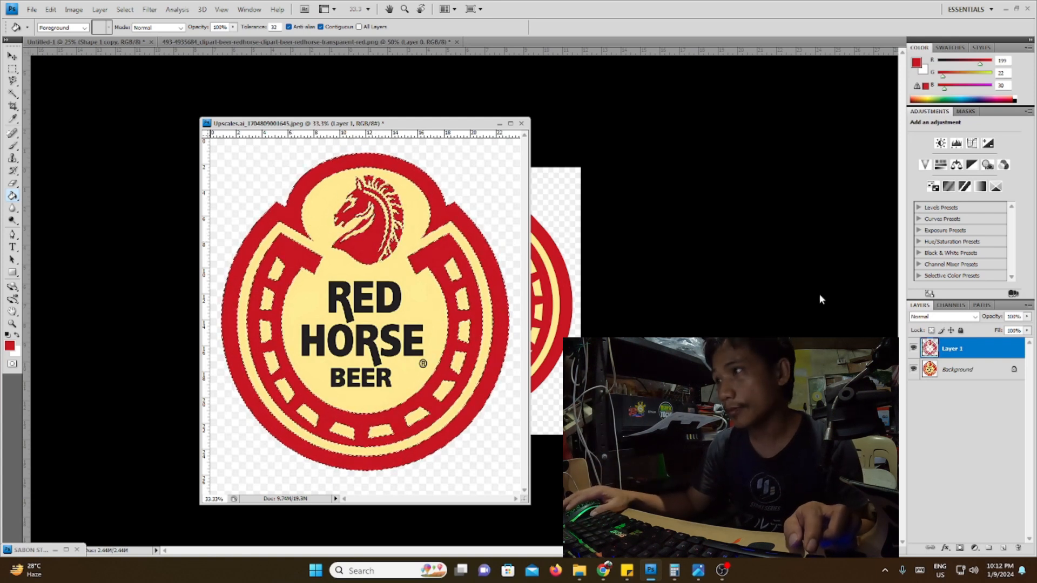
Step: Check the red shapes on their own, show only the Background and sample the logo's cream as the foreground colour
left_click(912, 370)
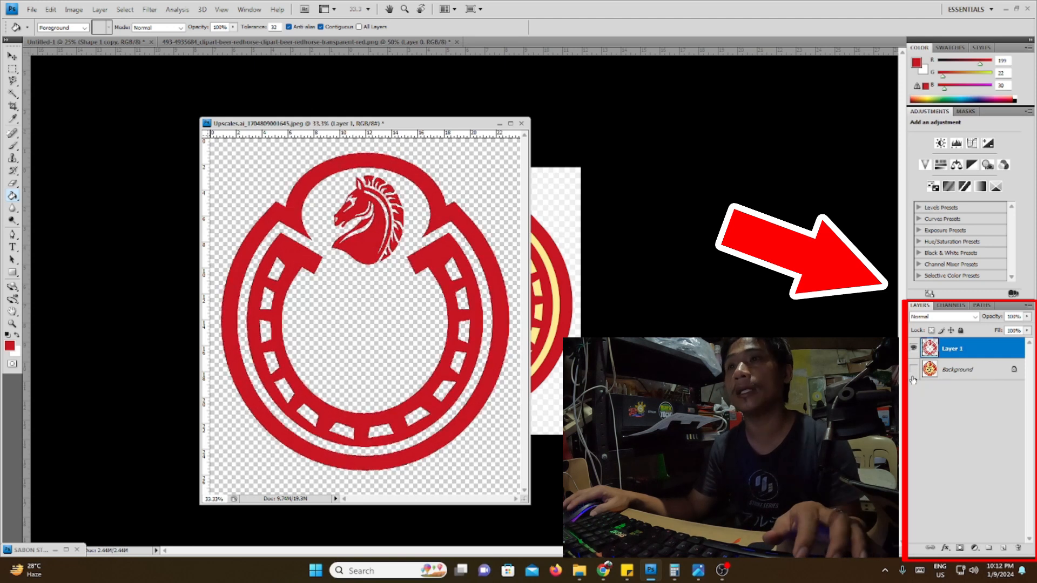
left_click(913, 349)
left_click(913, 369)
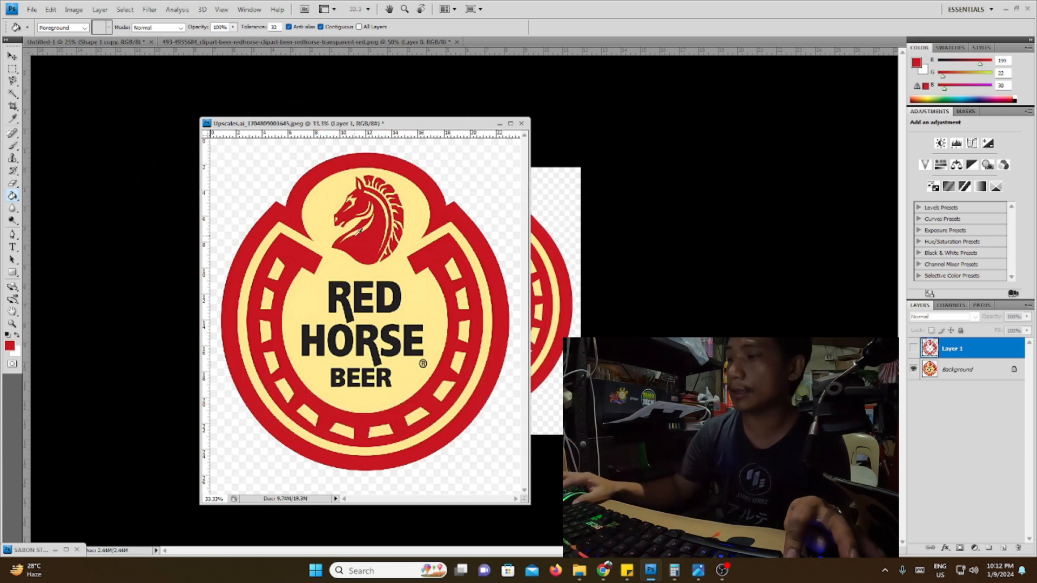
left_click(328, 198, "alt")
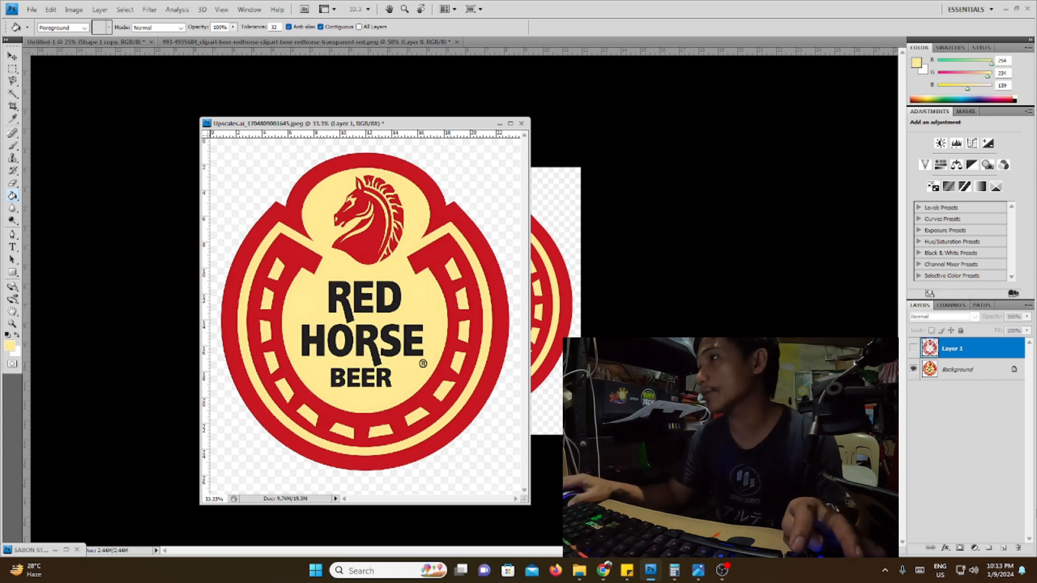
Step: Float the Layers panel and the toolbox beside the logo and maximize the document window, keeping the Paint Bucket as the fill tool
left_click_drag(1014, 306, 692, 93)
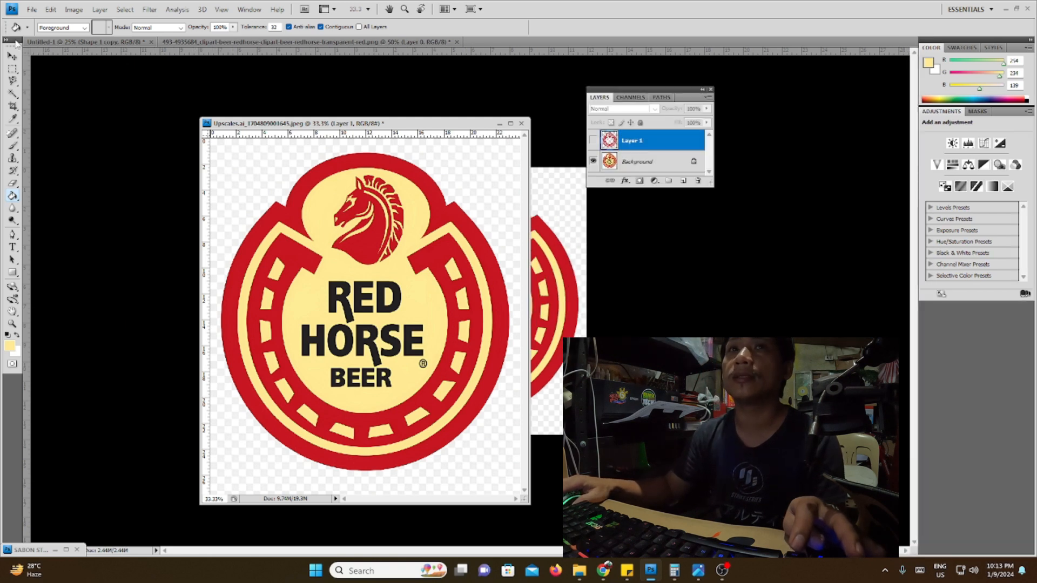
left_click_drag(18, 47, 175, 73)
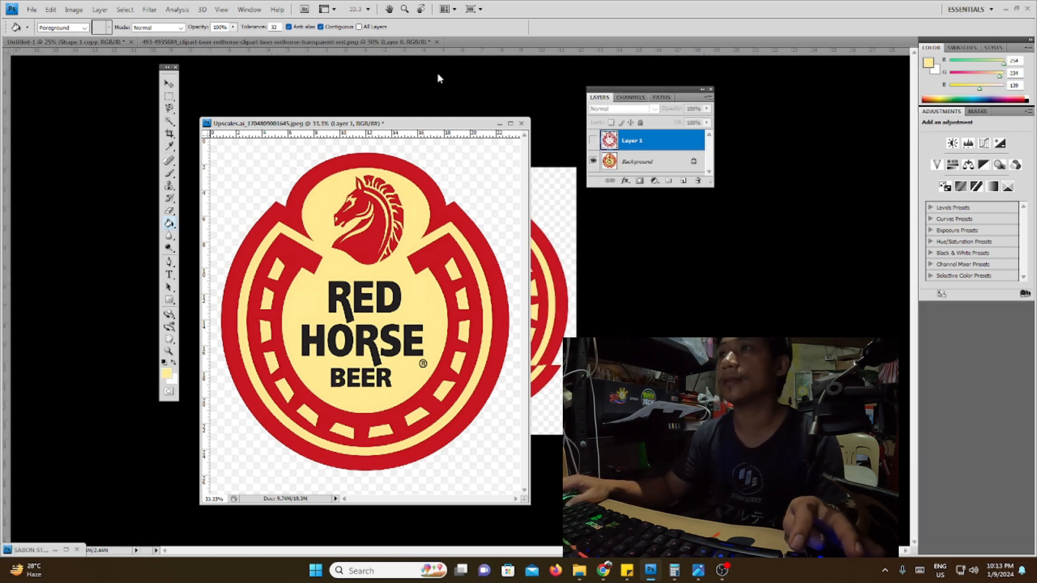
left_click_drag(638, 91, 627, 87)
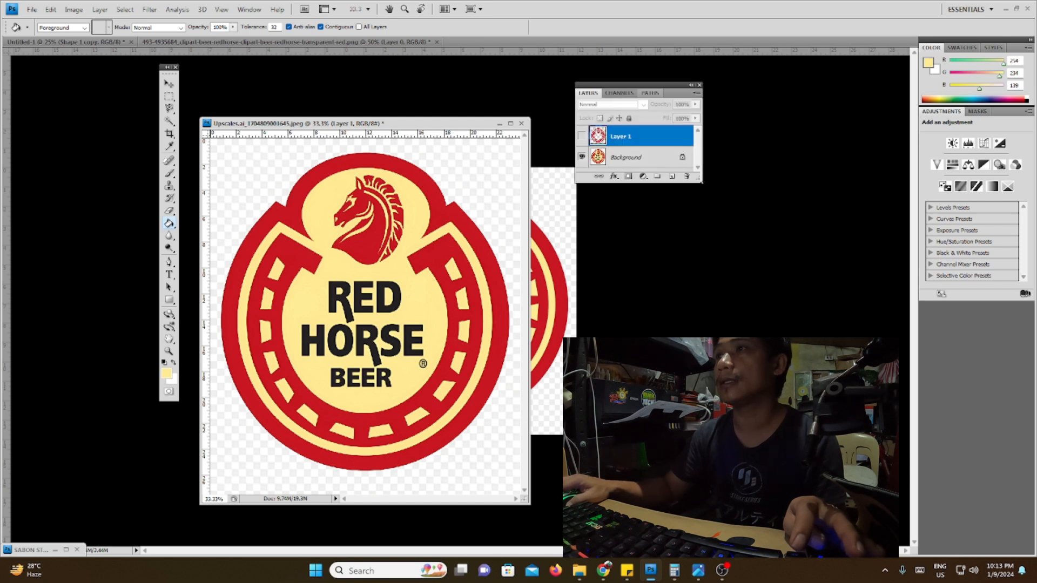
left_click(733, 316)
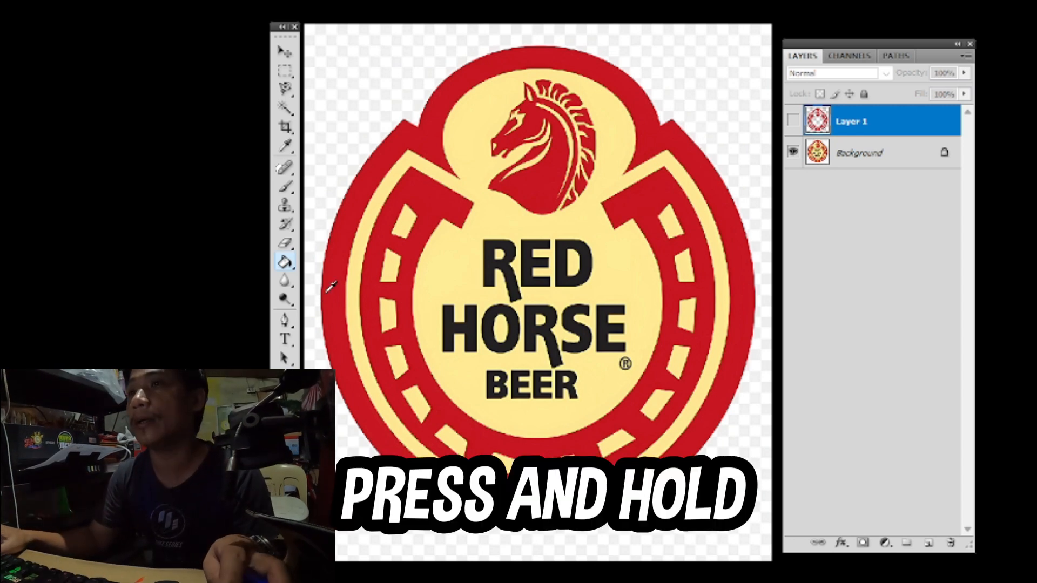
left_click(288, 265)
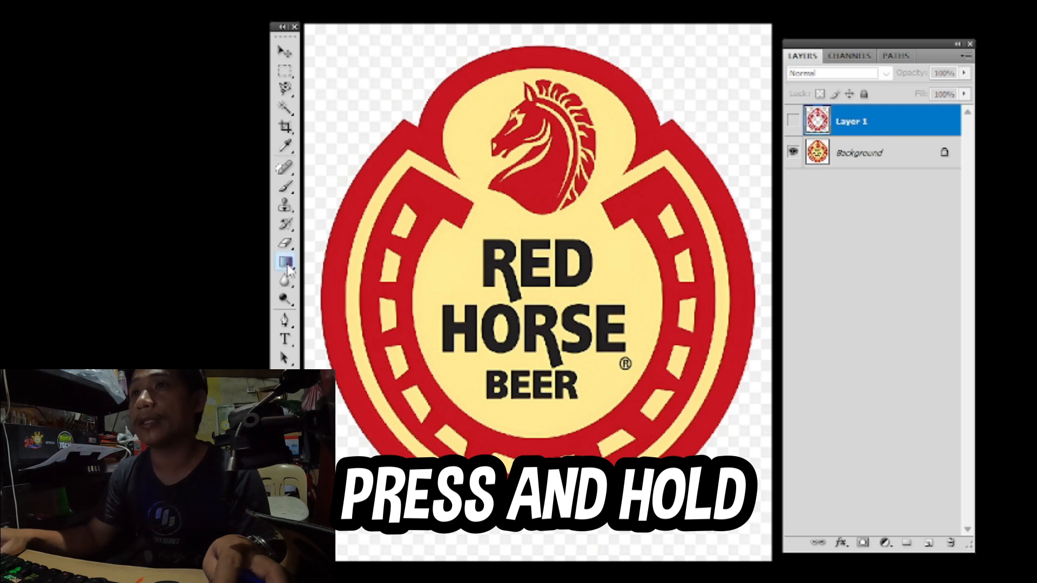
left_click(313, 278)
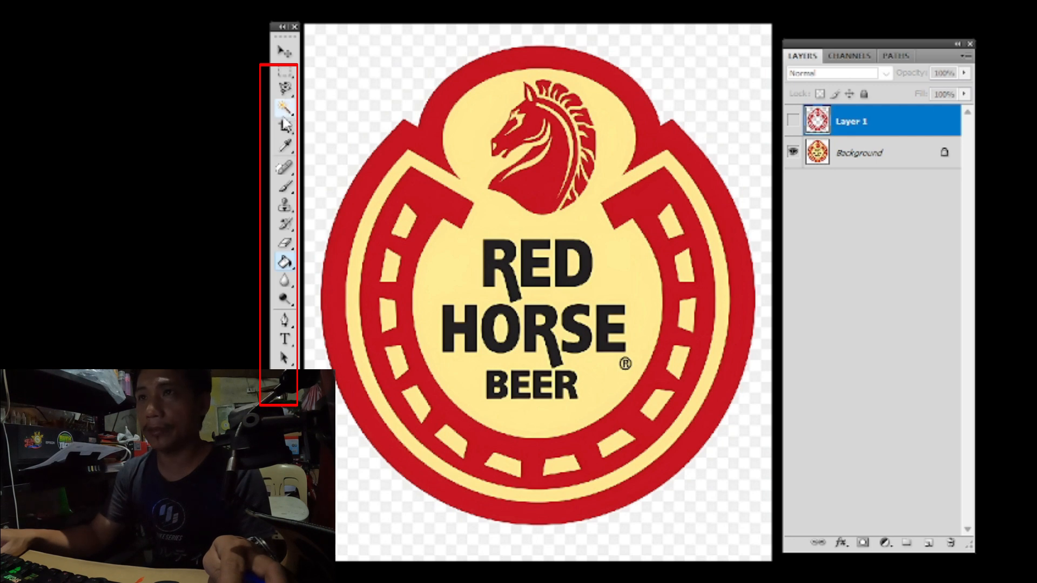
Step: Select the logo's cream area with the Magic Wand and add a new layer directly above the Background
left_click(284, 108)
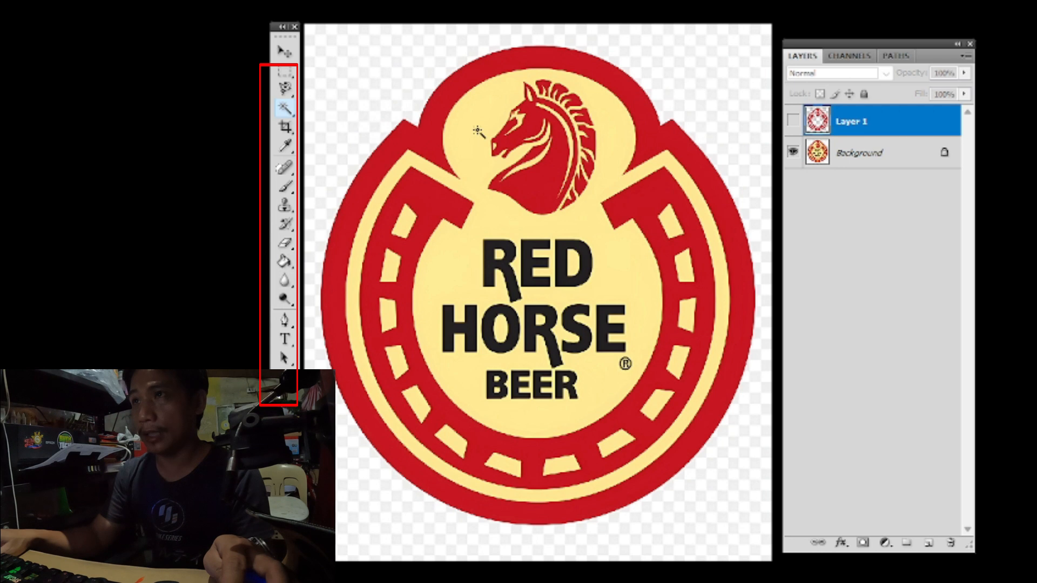
left_click(478, 130)
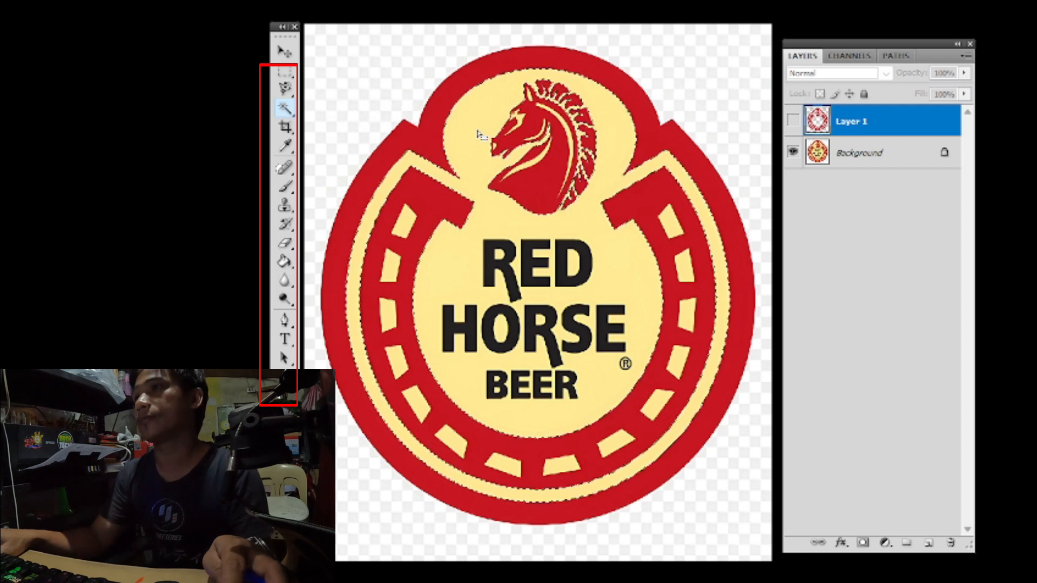
left_click(875, 154)
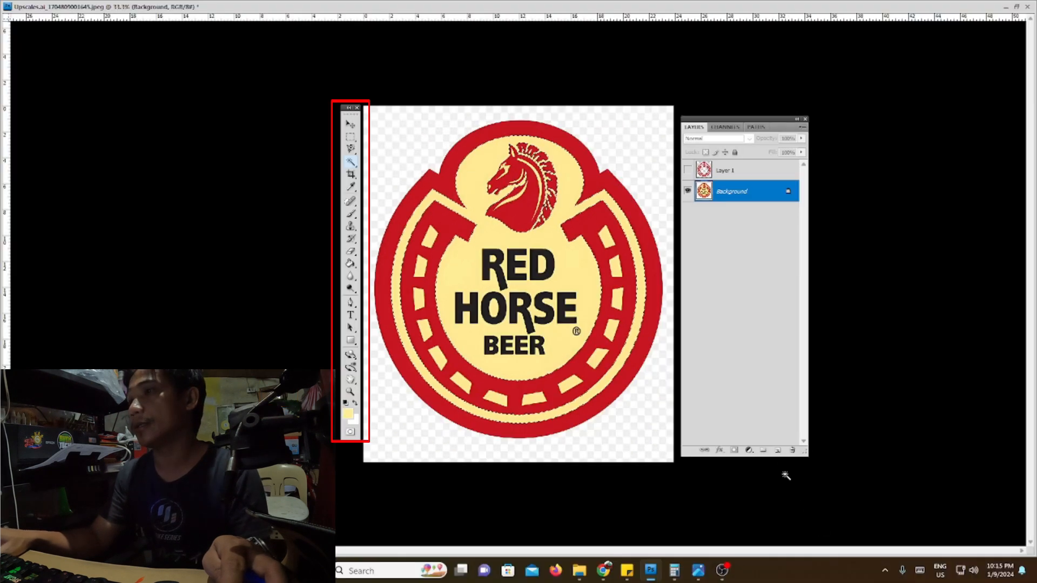
left_click(776, 451)
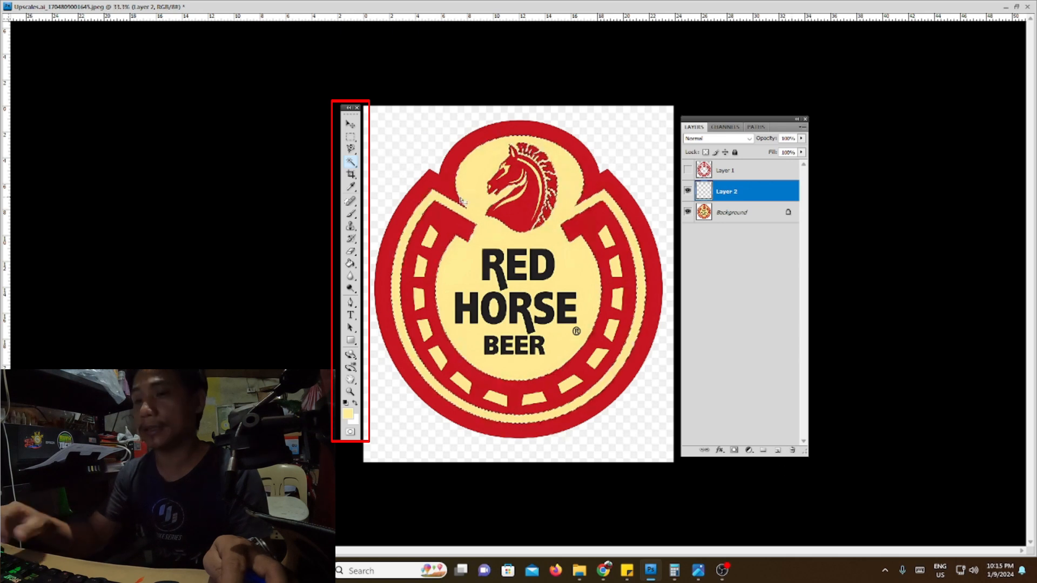
Step: Try a Magic Wand selection on the horse's head while the empty Layer 2 is active, and deselect
key("ctrl+plus")
key("ctrl+plus")
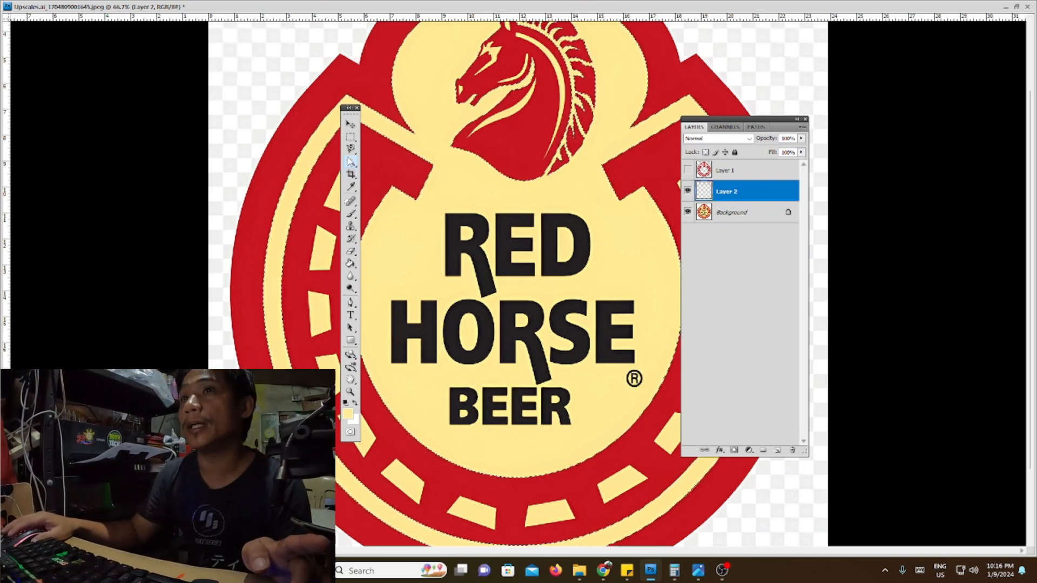
left_click(494, 57)
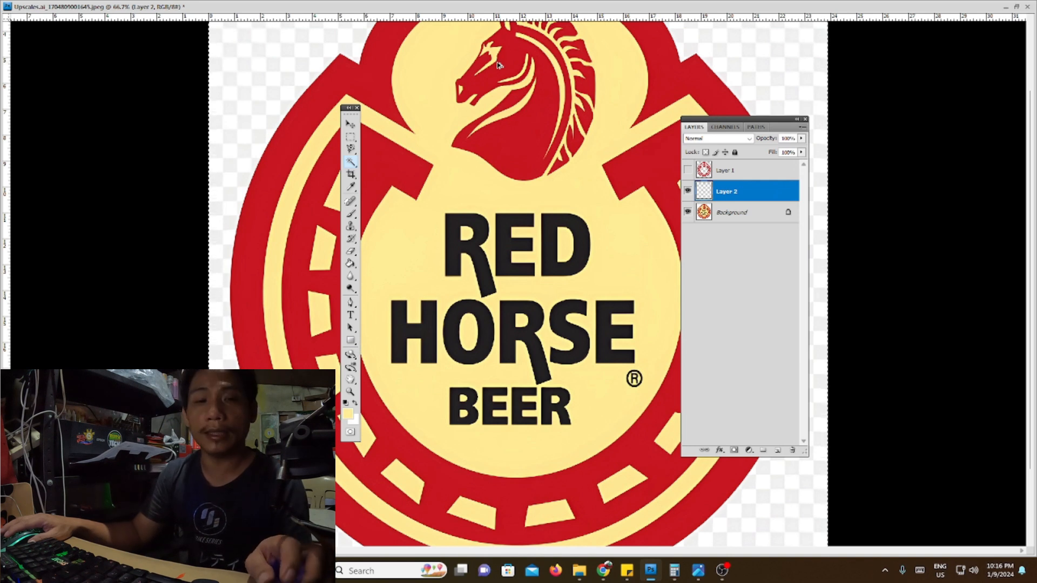
key("ctrl+d")
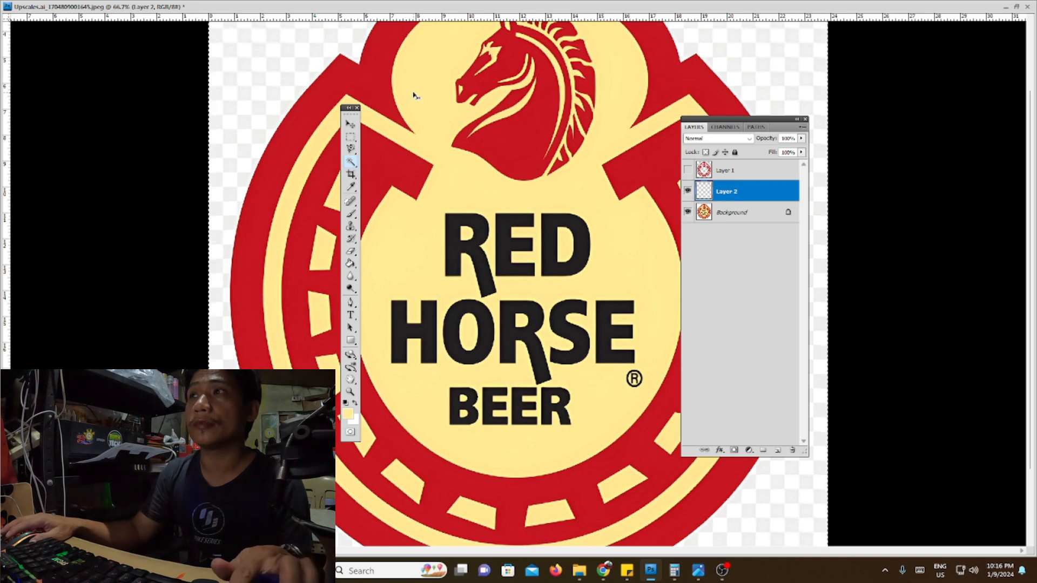
Step: Select the logo's cream area on the Background with the Magic Wand and fill it with cream on Layer 2 using the Paint Bucket
left_click(730, 214)
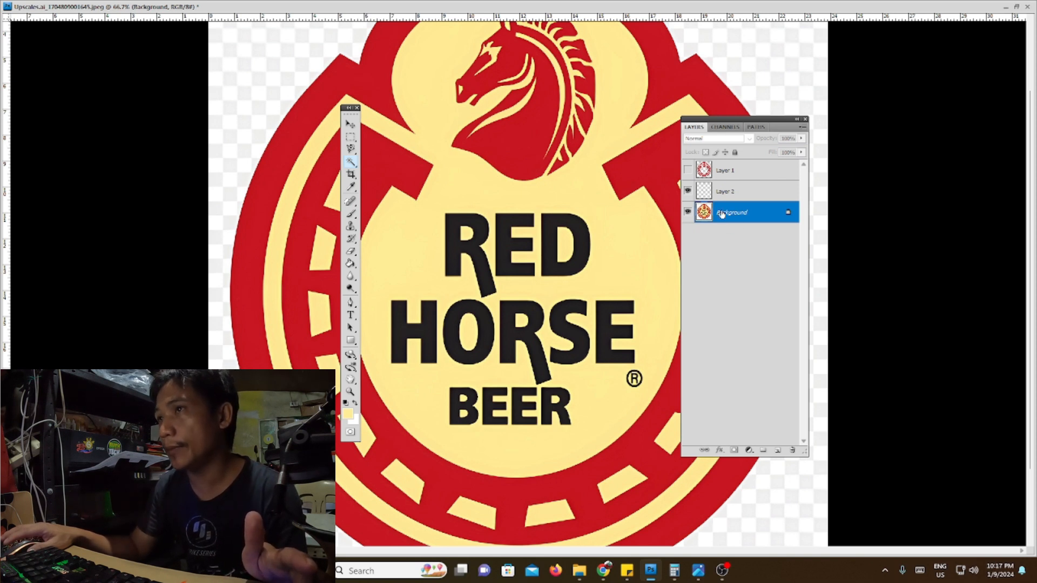
left_click(586, 208)
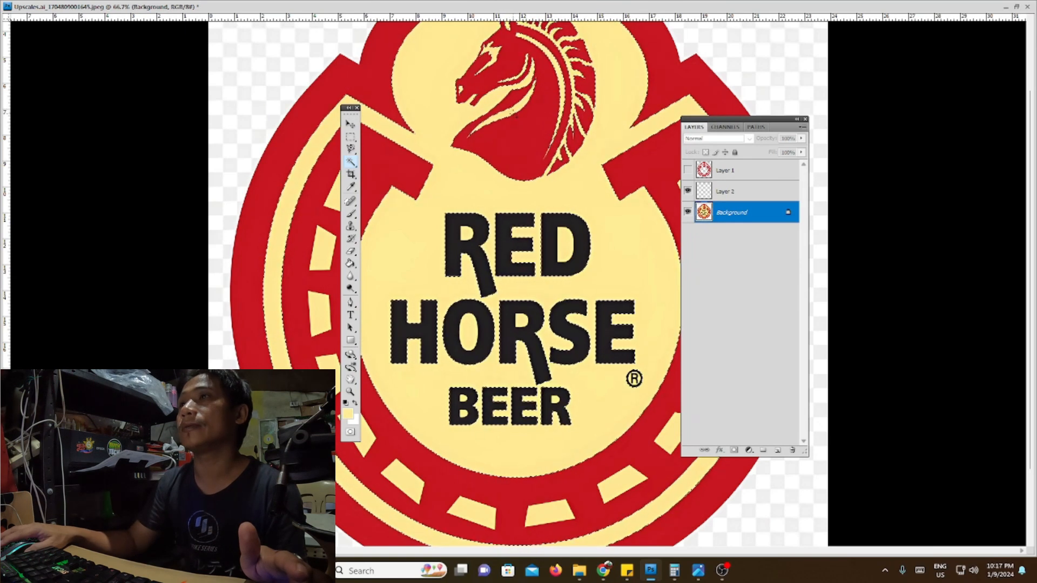
left_click(729, 193)
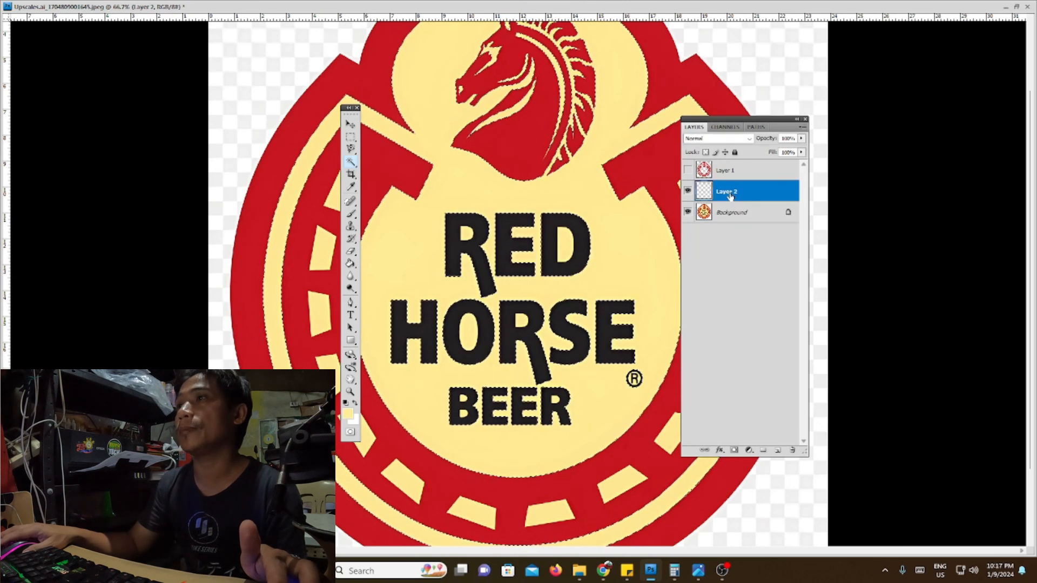
left_click(351, 264)
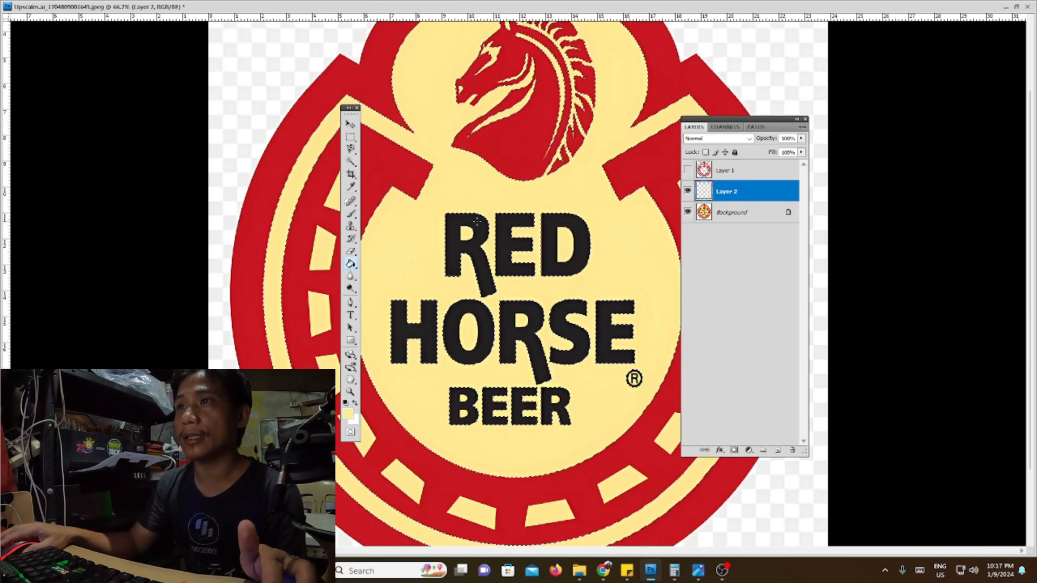
left_click(484, 192)
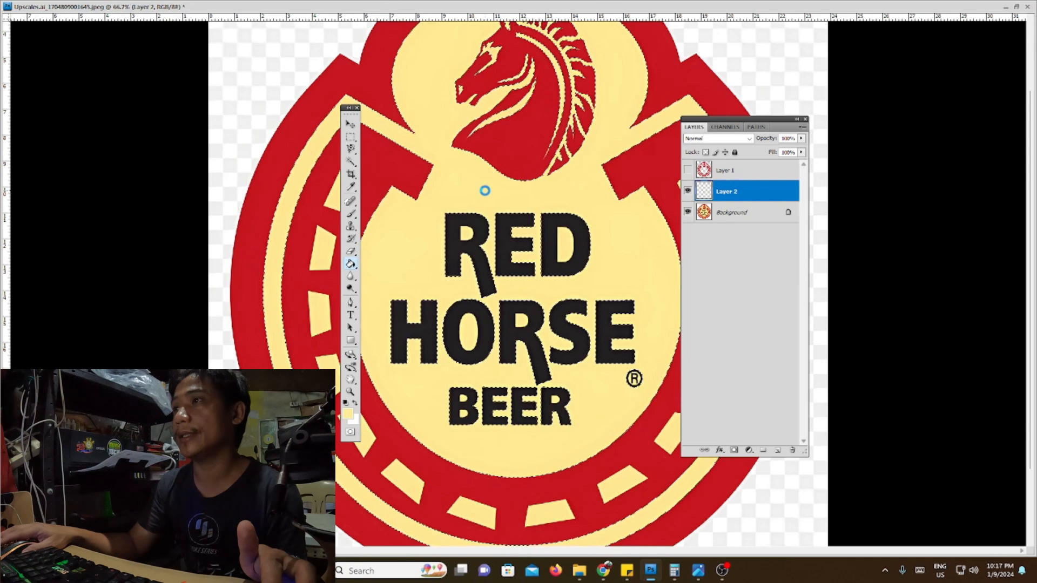
Step: Hide the Background, show the red shapes of Layer 1, and add a new empty layer directly above Layer 2
left_click(688, 212)
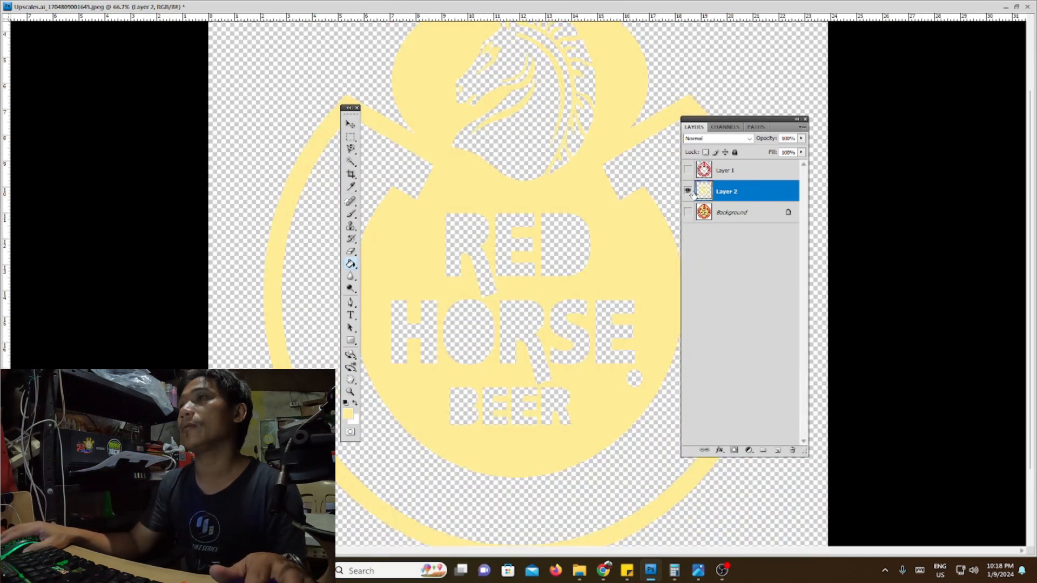
left_click(687, 170)
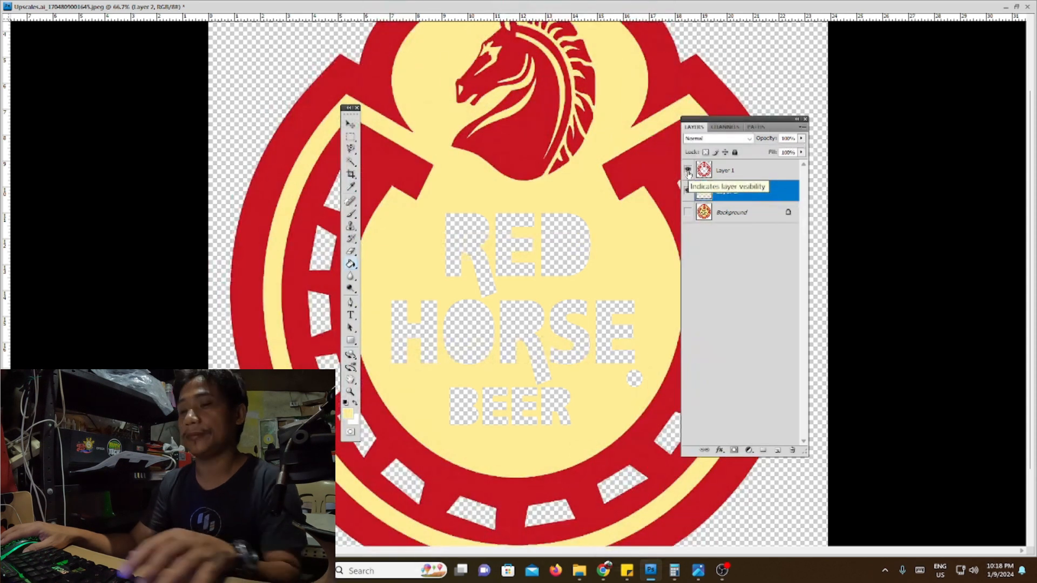
key("ctrl+minus")
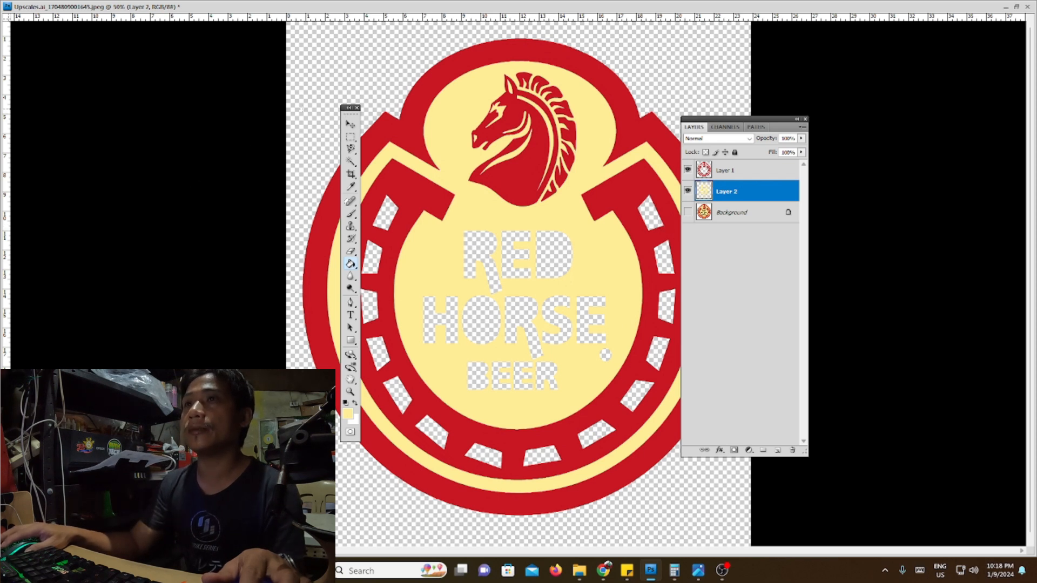
left_click_drag(349, 108, 266, 106)
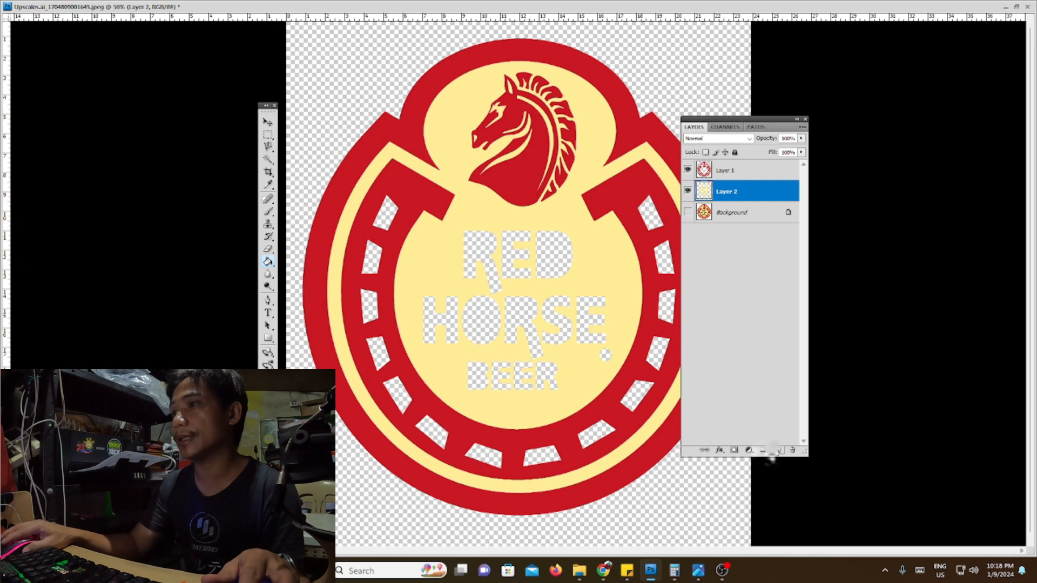
left_click(778, 449)
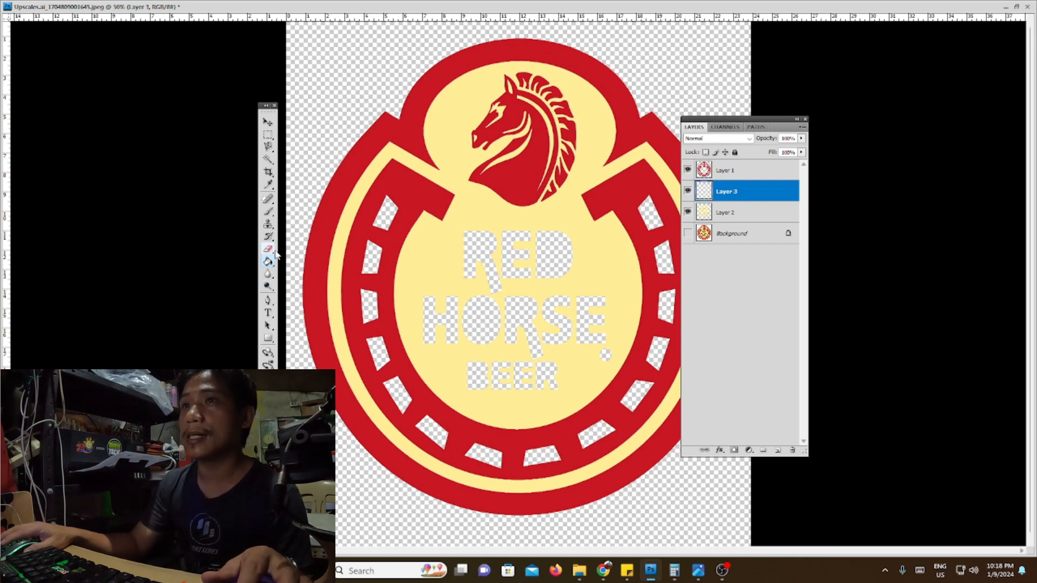
left_click(268, 302)
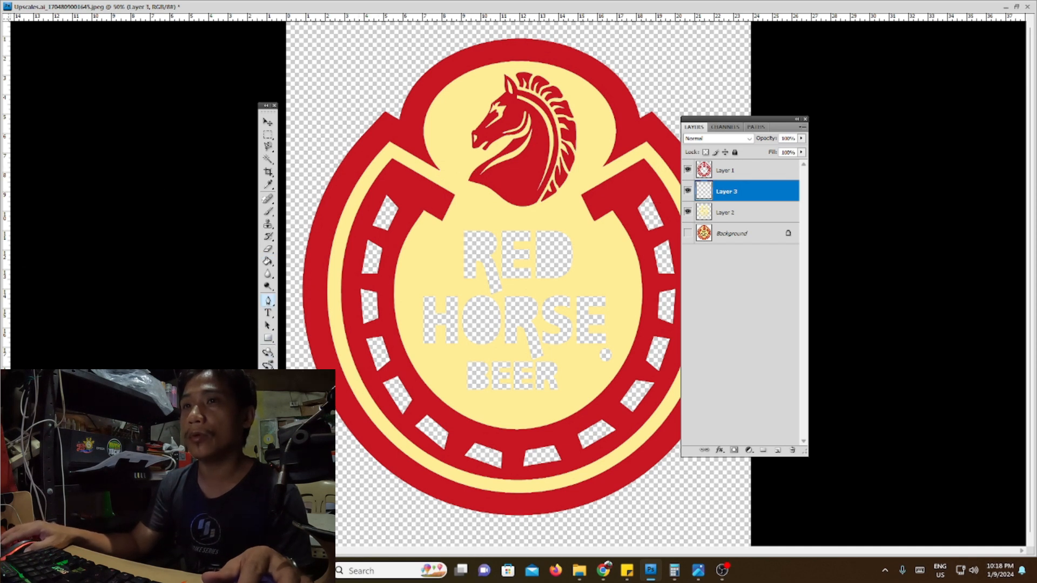
right_click(268, 338)
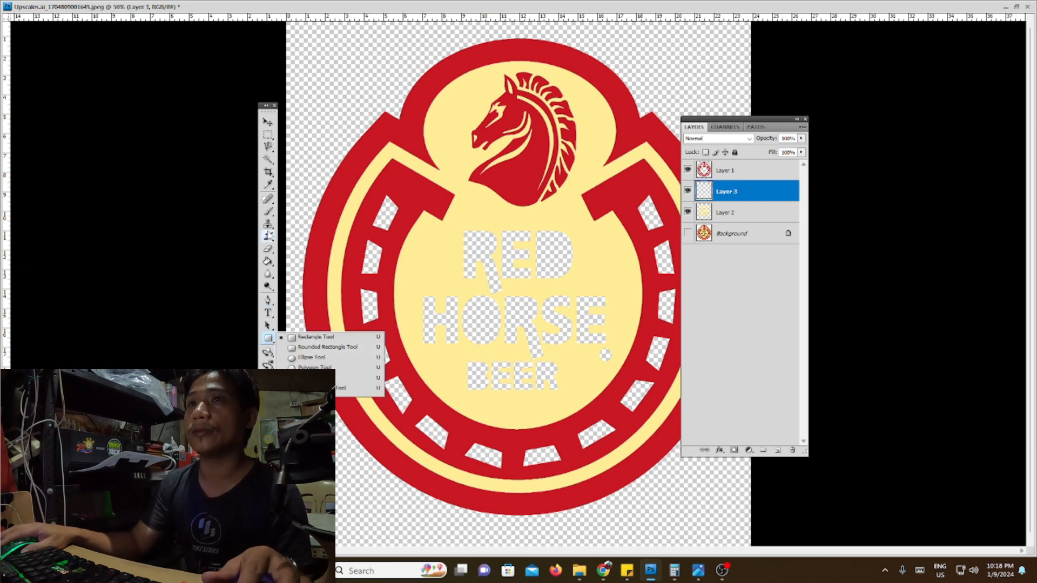
left_click(304, 174)
left_click(268, 300)
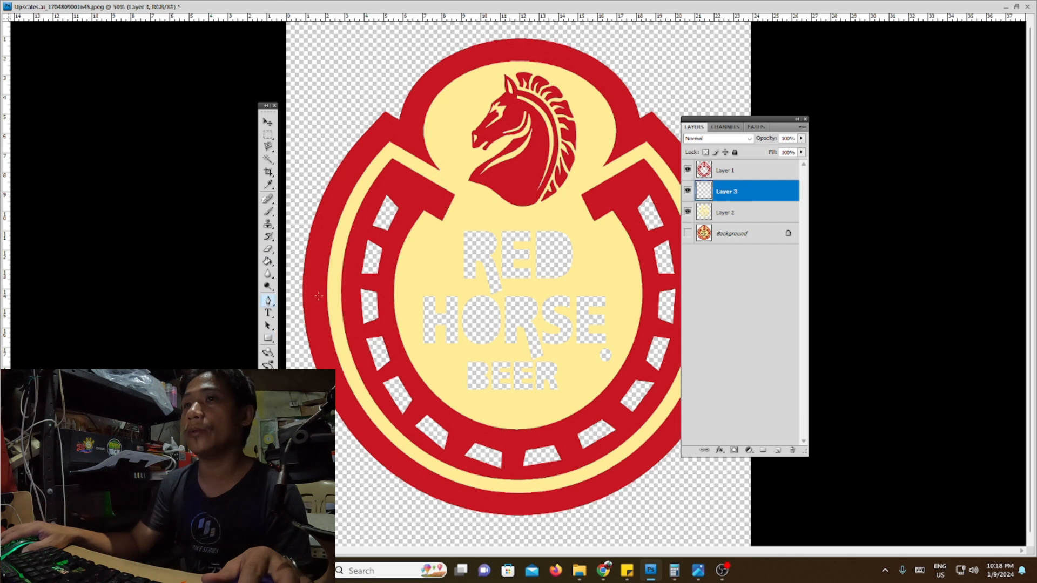
left_click_drag(397, 433, 443, 469)
key("ctrl+z")
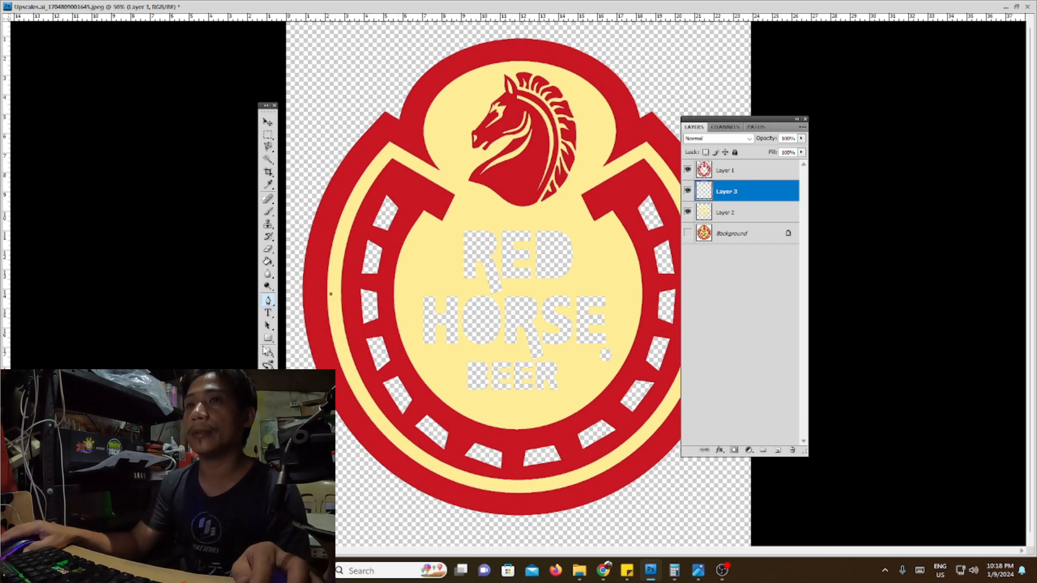
left_click(268, 338)
left_click(312, 356)
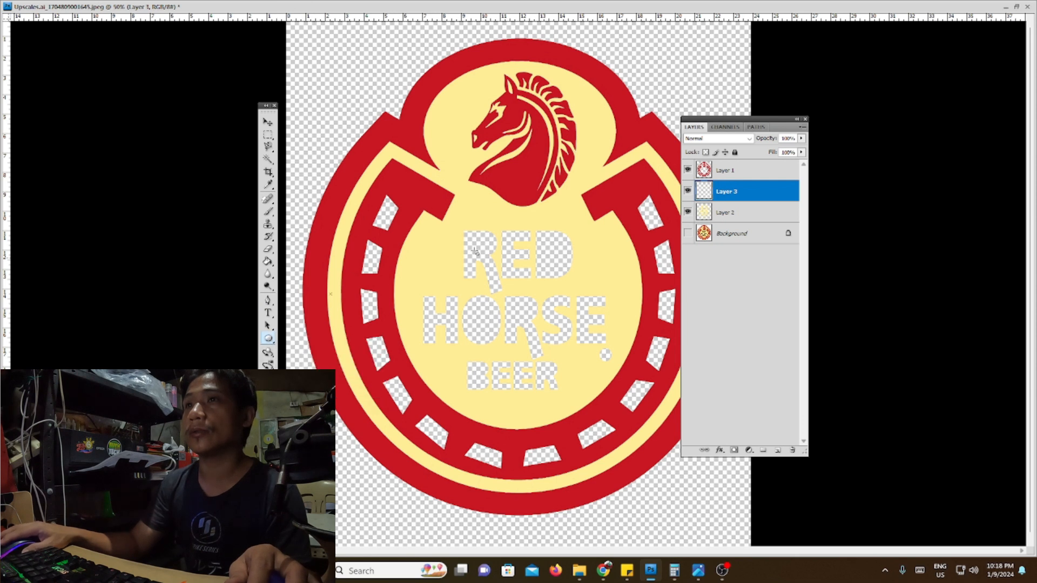
left_click_drag(349, 160, 687, 489)
key("ctrl+t")
mouse_move(518, 161)
left_mouse_down()
mouse_move(516, 79)
mouse_move(518, 162)
left_mouse_up()
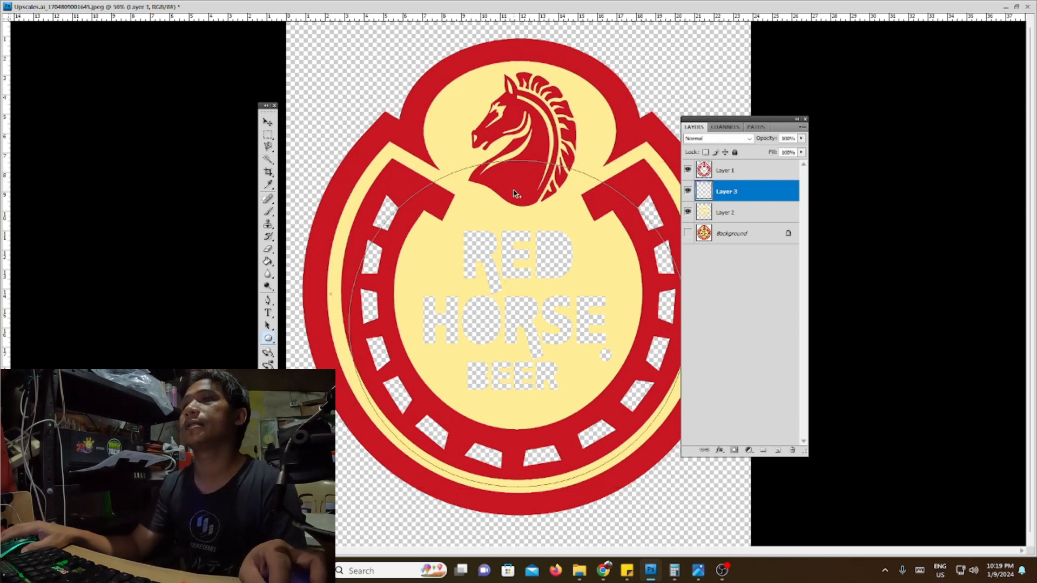
key("Return")
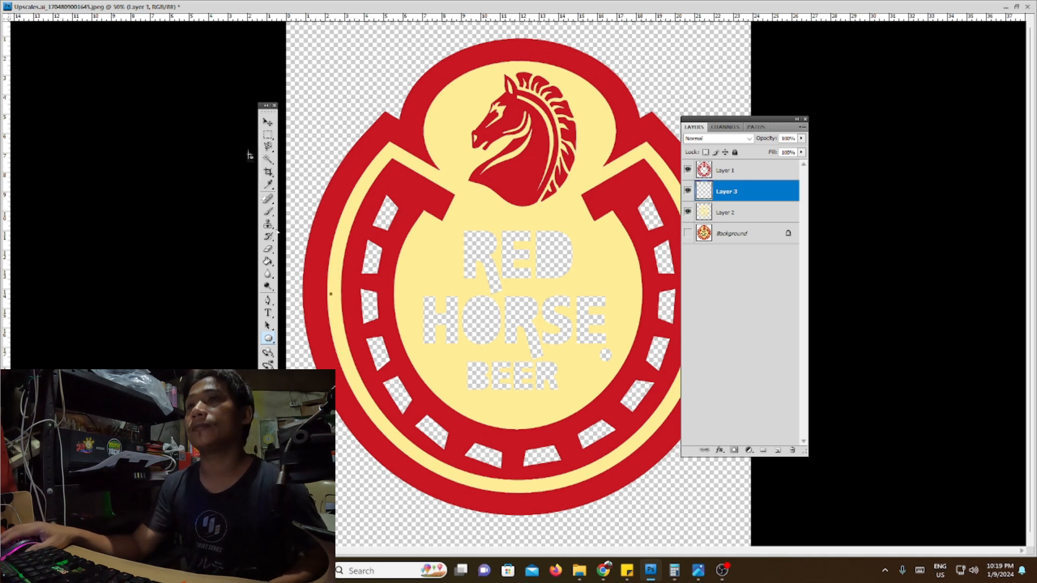
key("ctrl+minus")
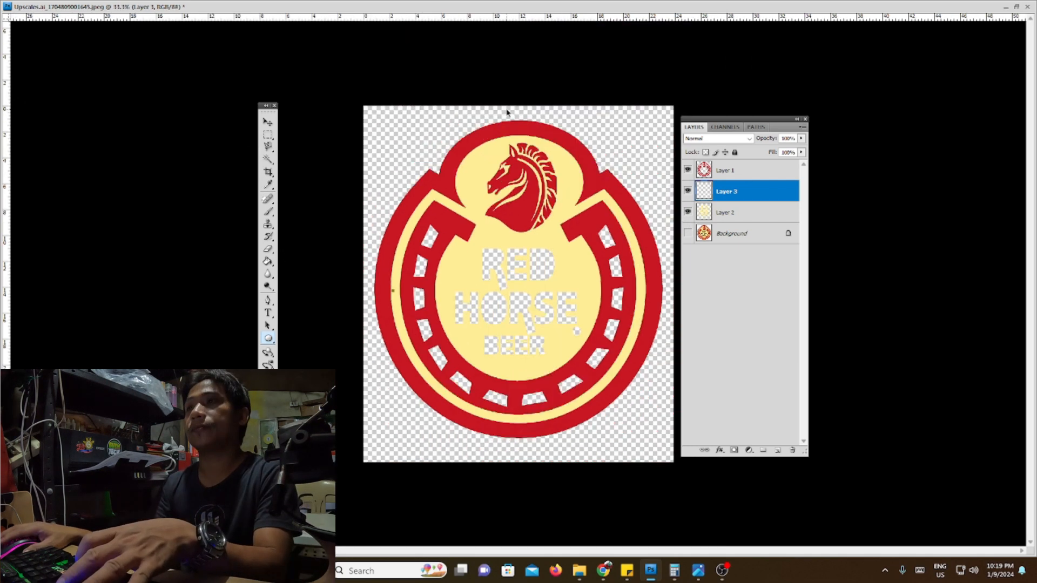
key("ctrl+plus")
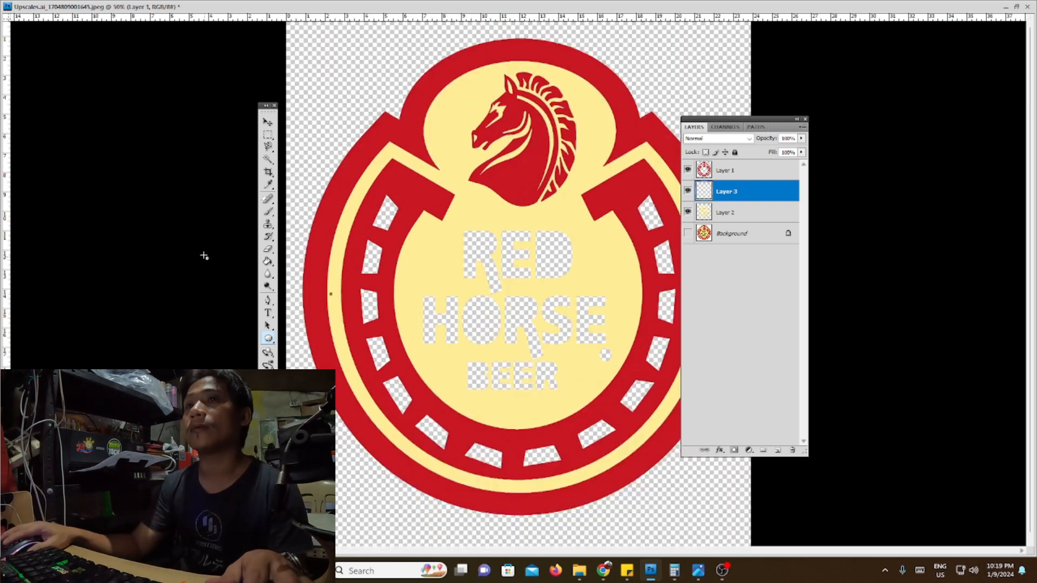
Step: Paint the horseshoe's cutouts cream on Layer 3 with an enlarged soft brush at 0% hardness
left_click(268, 212)
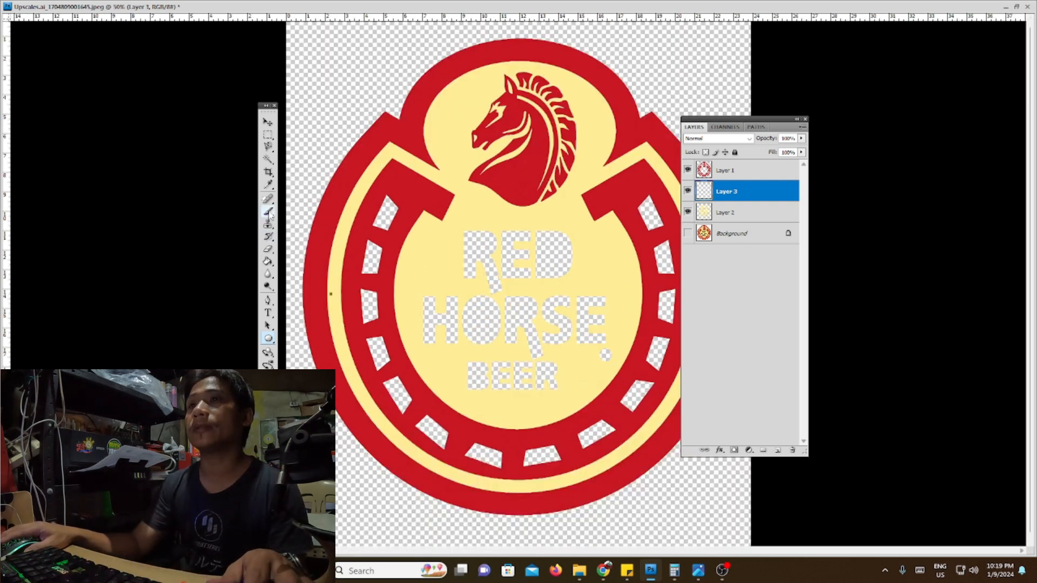
right_click(438, 190)
left_click_drag(461, 219, 499, 221)
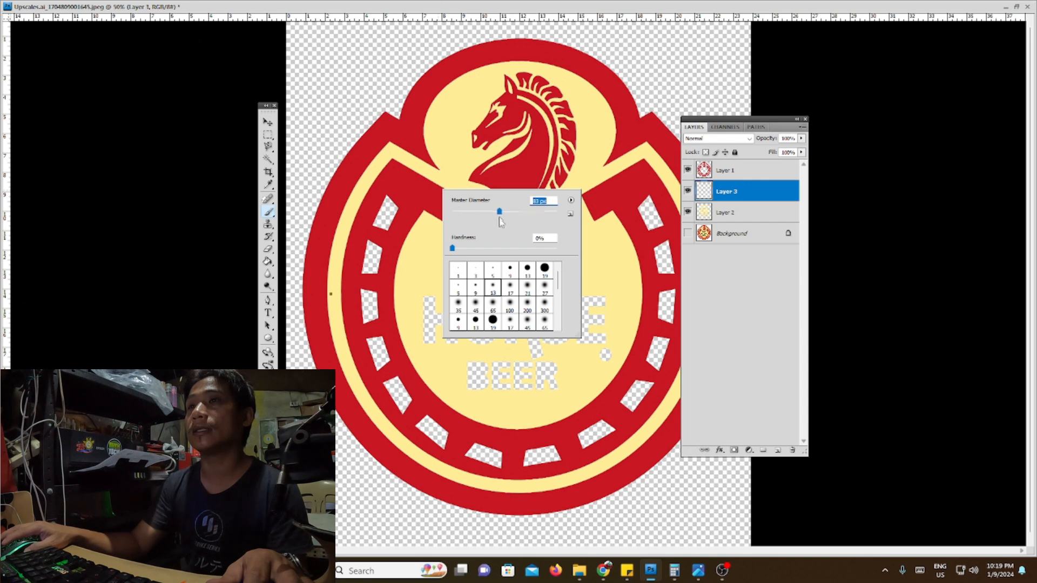
key("Return")
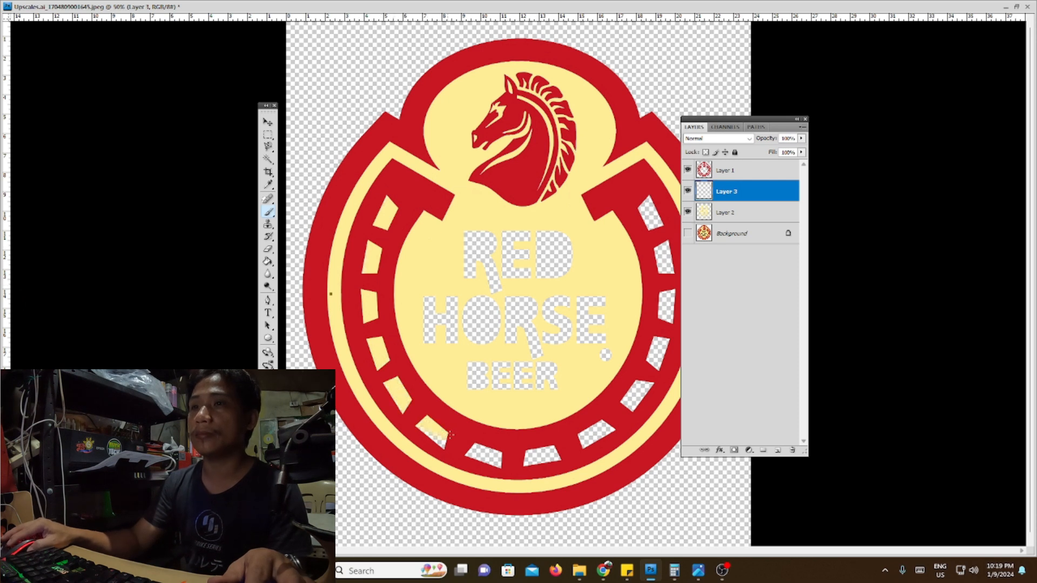
mouse_move(416, 418)
left_mouse_down()
mouse_move(474, 452)
mouse_move(463, 450)
mouse_move(552, 452)
left_mouse_up()
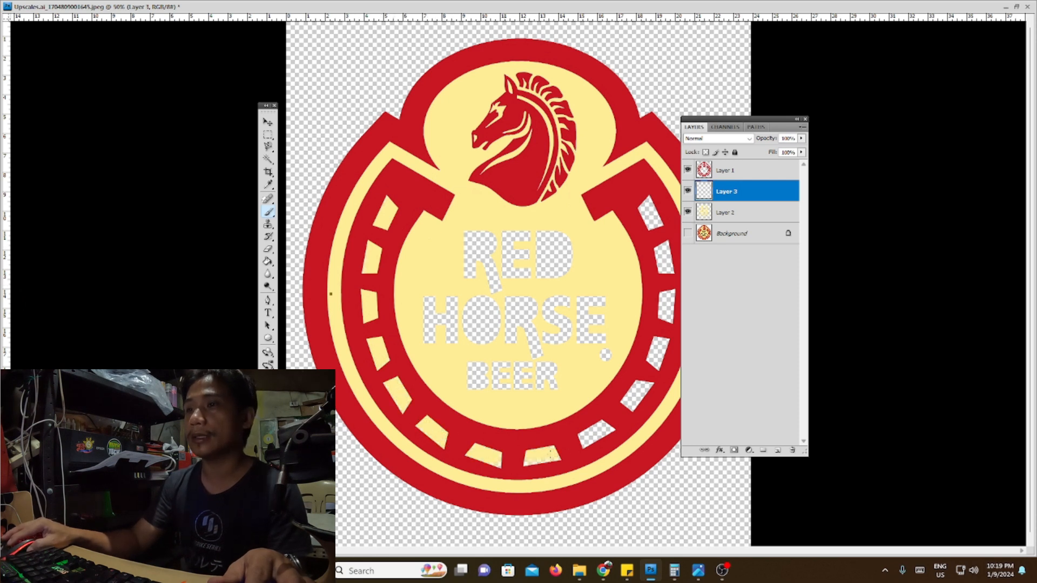
left_click_drag(636, 393, 607, 419)
mouse_move(656, 387)
left_mouse_down()
mouse_move(669, 267)
mouse_move(652, 267)
mouse_move(673, 295)
left_mouse_up()
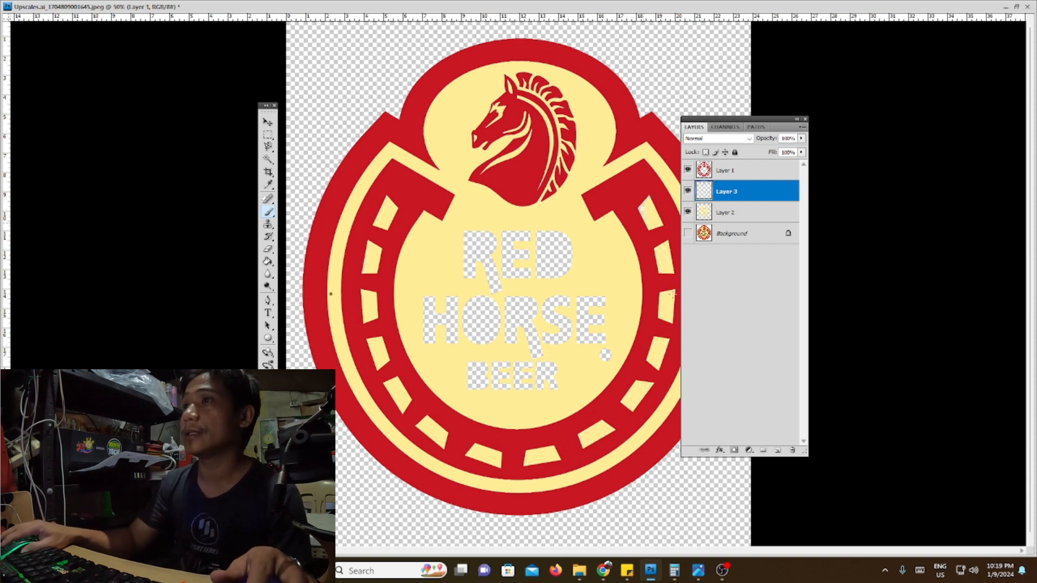
Step: Paint cream over the transparent RED HORSE BEER lettering and the registered mark on Layer 3
mouse_move(556, 233)
left_mouse_down()
mouse_move(470, 243)
mouse_move(568, 253)
left_mouse_up()
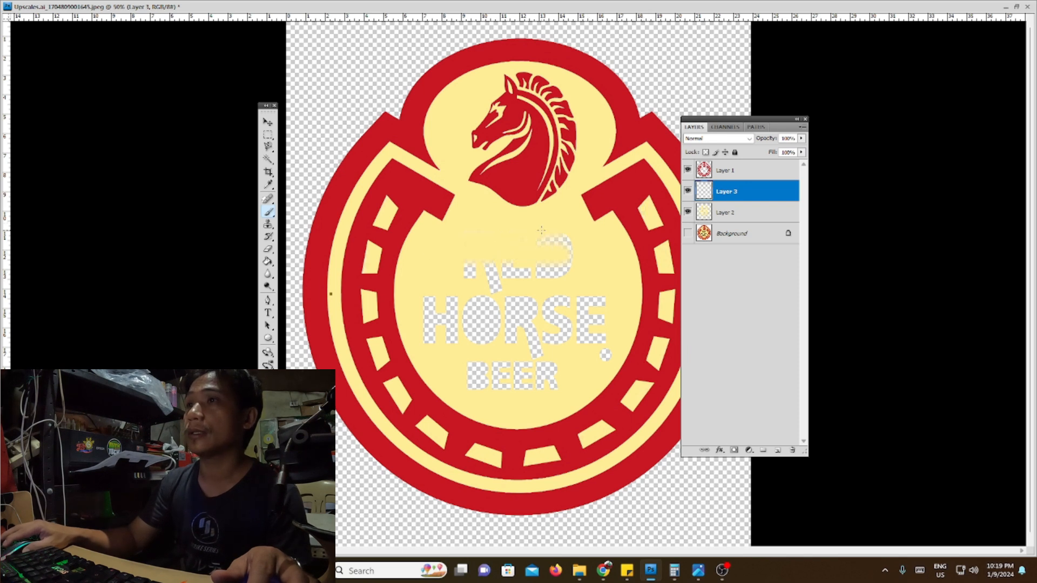
mouse_move(486, 276)
left_mouse_down()
mouse_move(513, 273)
mouse_move(535, 311)
left_mouse_up()
left_click_drag(420, 300, 594, 316)
left_click_drag(432, 319, 592, 341)
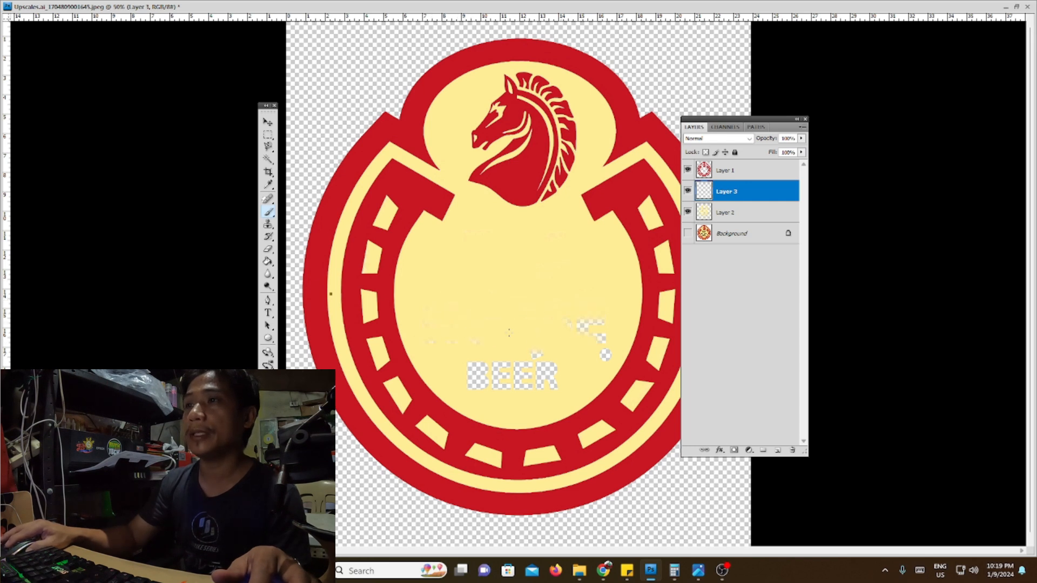
left_click_drag(601, 324, 611, 336)
mouse_move(552, 371)
left_mouse_down()
mouse_move(494, 352)
mouse_move(474, 366)
mouse_move(528, 385)
left_mouse_up()
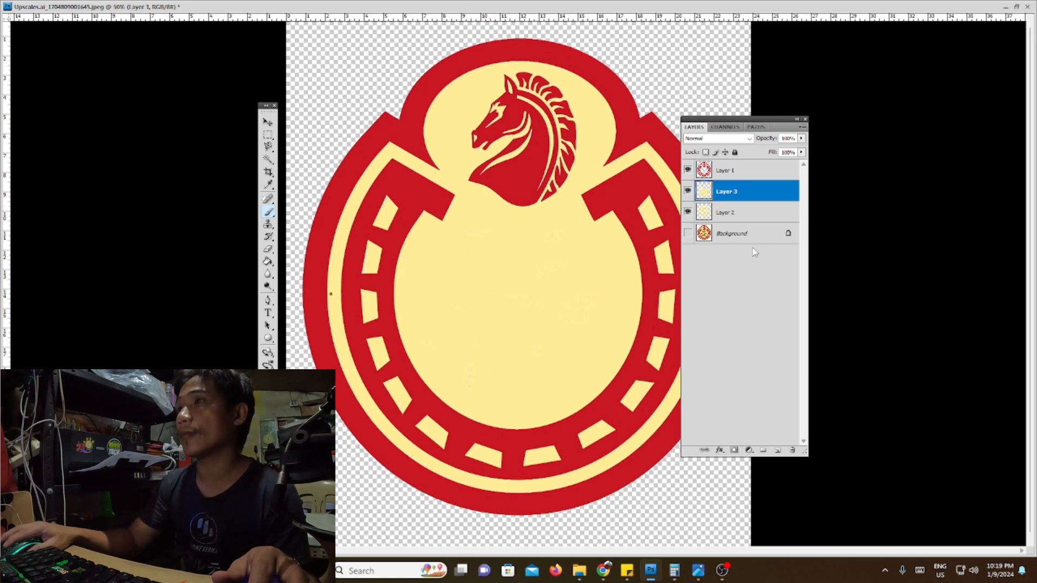
Step: Hide Layer 1 and brush cream over the gaps along the horseshoe's inner edge and across the horse's head
left_click(687, 171)
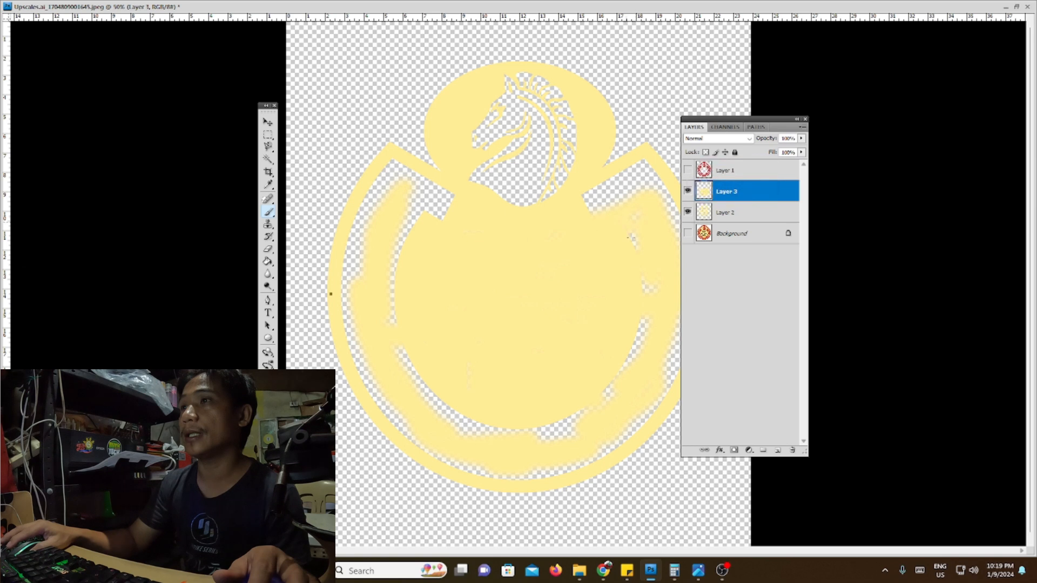
left_click(561, 428)
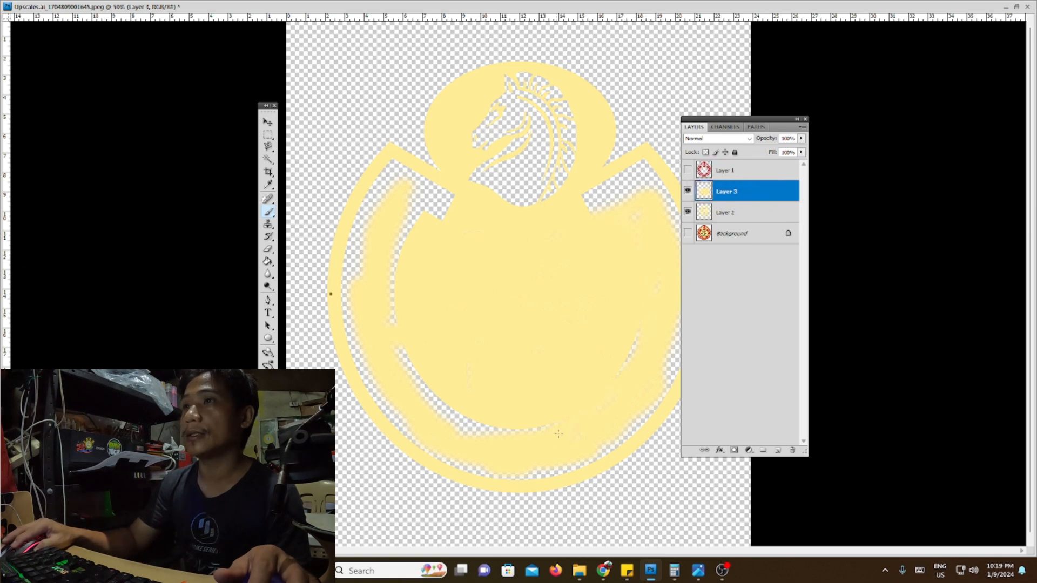
mouse_move(507, 371)
left_mouse_down()
mouse_move(411, 367)
mouse_move(379, 231)
left_mouse_up()
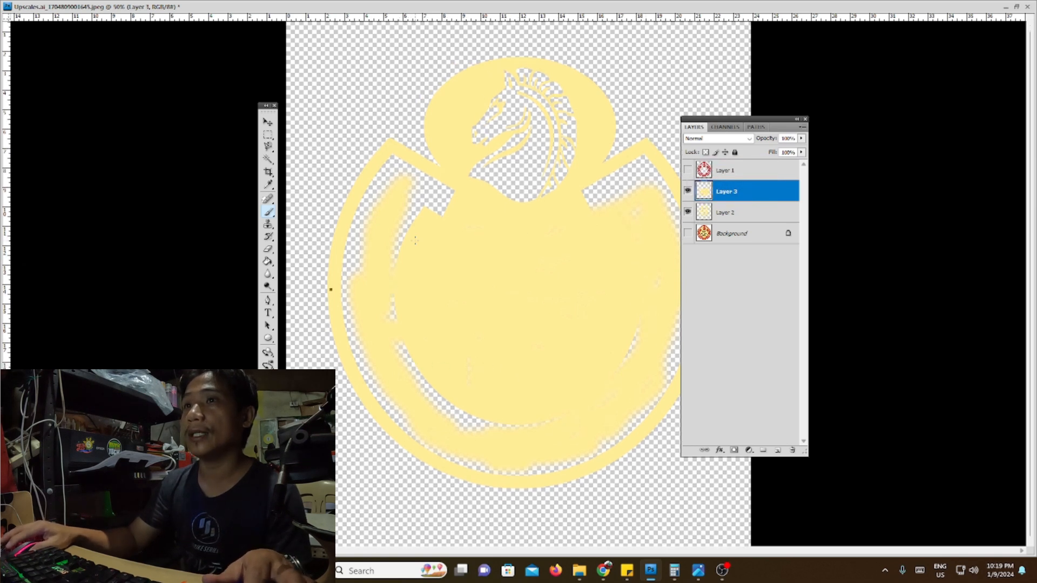
mouse_move(432, 390)
left_mouse_down()
mouse_move(411, 380)
mouse_move(451, 391)
mouse_move(433, 390)
mouse_move(477, 424)
left_mouse_up()
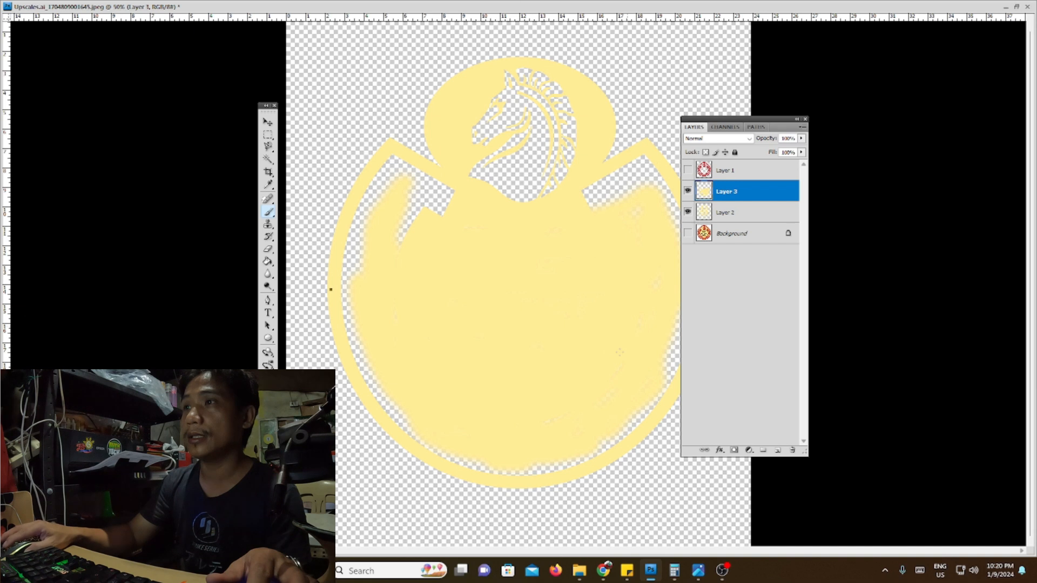
mouse_move(510, 145)
left_mouse_down()
mouse_move(491, 118)
mouse_move(484, 147)
mouse_move(500, 149)
mouse_move(538, 115)
mouse_move(521, 198)
mouse_move(491, 174)
mouse_move(479, 186)
mouse_move(506, 192)
mouse_move(508, 205)
mouse_move(532, 186)
mouse_move(572, 179)
mouse_move(570, 200)
mouse_move(561, 152)
mouse_move(527, 169)
mouse_move(535, 117)
mouse_move(519, 81)
mouse_move(538, 77)
mouse_move(510, 71)
left_mouse_up()
left_click_drag(506, 119, 566, 113)
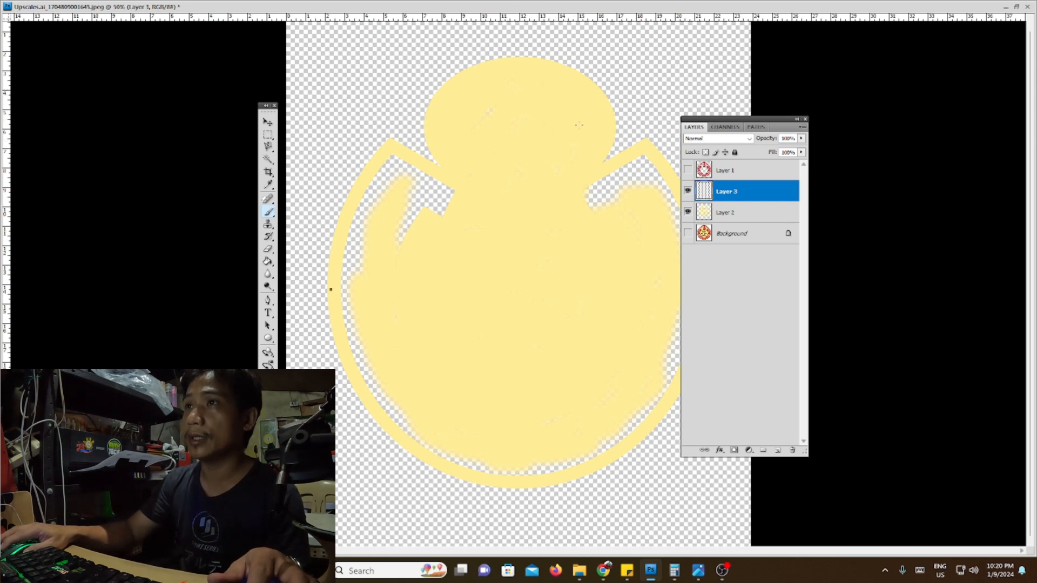
mouse_move(397, 165)
left_mouse_down()
mouse_move(431, 179)
mouse_move(391, 163)
mouse_move(372, 193)
mouse_move(389, 171)
mouse_move(395, 188)
mouse_move(438, 214)
mouse_move(415, 218)
mouse_move(440, 208)
mouse_move(401, 206)
mouse_move(403, 246)
mouse_move(377, 223)
mouse_move(373, 196)
mouse_move(346, 299)
mouse_move(366, 271)
mouse_move(350, 306)
mouse_move(369, 350)
left_mouse_up()
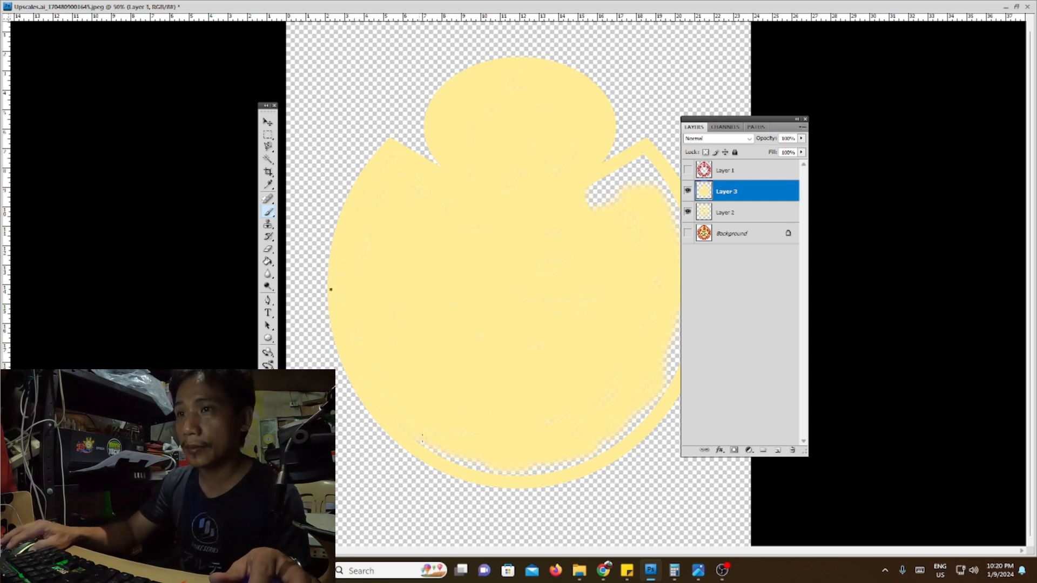
mouse_move(416, 426)
left_mouse_down()
mouse_move(435, 451)
mouse_move(464, 463)
left_mouse_up()
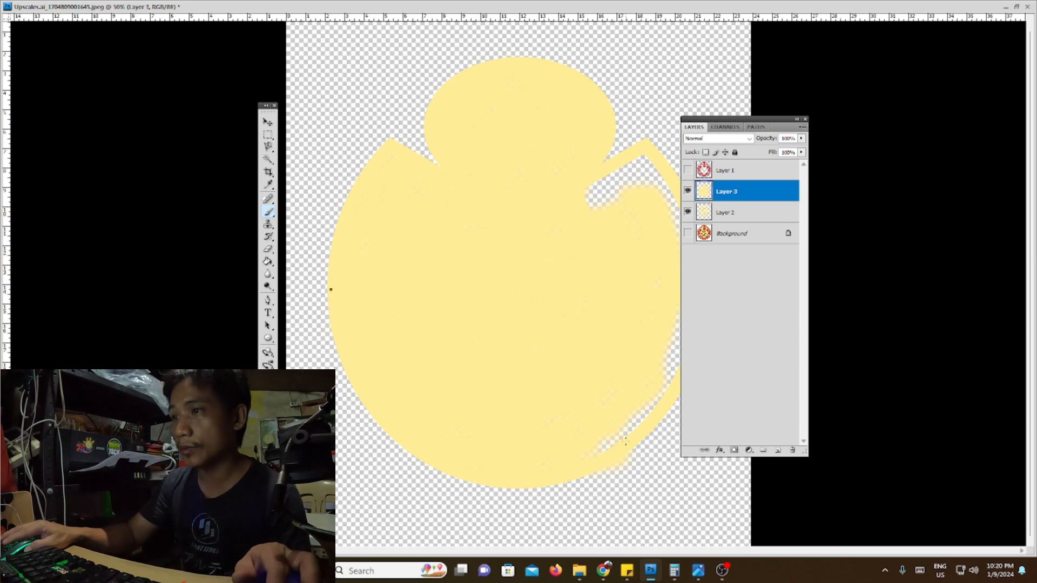
key("ctrl+z")
Step: Brush cream over the remaining transparent ring along the left, lower and right edges of the base on Layer 3
mouse_move(467, 194)
left_mouse_down()
mouse_move(414, 227)
mouse_move(431, 182)
mouse_move(397, 238)
mouse_move(410, 186)
mouse_move(395, 161)
mouse_move(449, 196)
left_mouse_up()
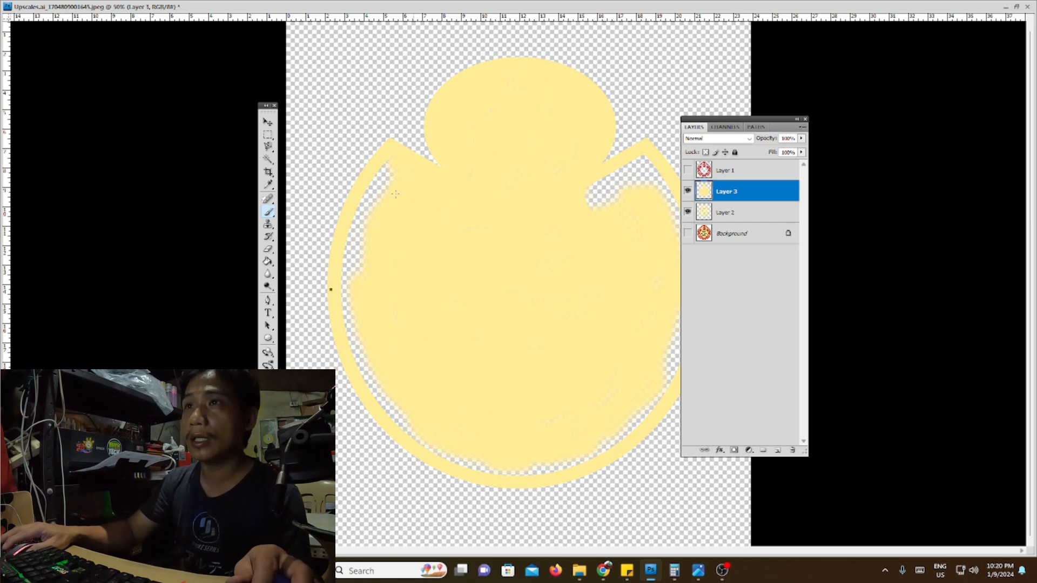
left_click_drag(390, 164, 355, 232)
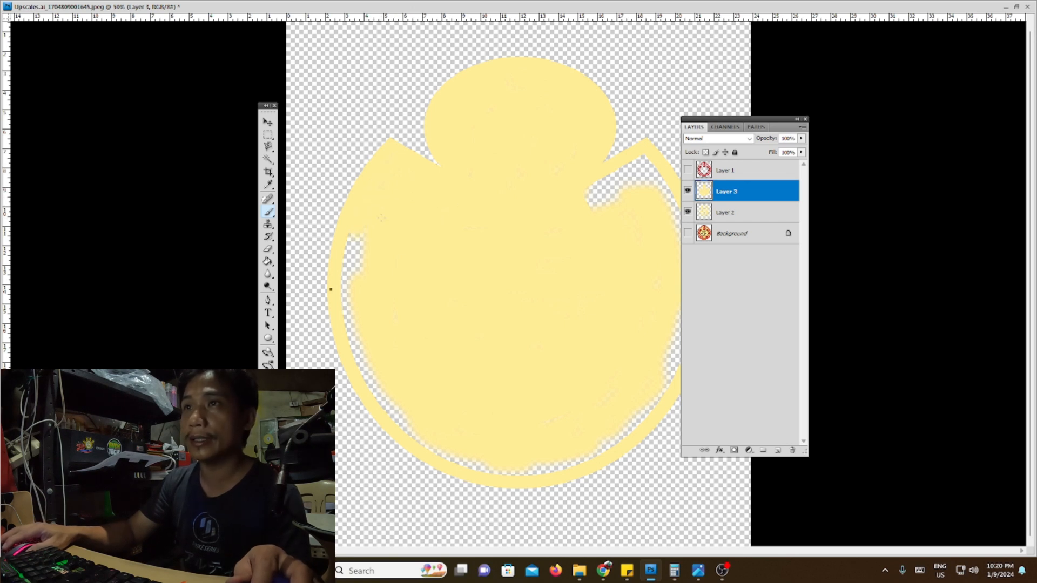
left_click_drag(389, 170, 338, 318)
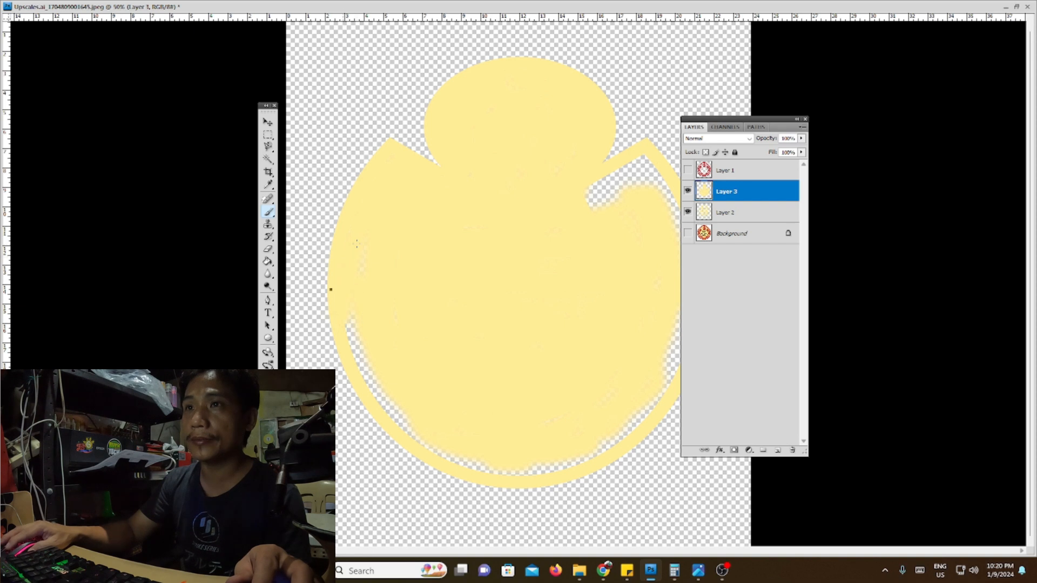
mouse_move(368, 256)
left_mouse_down()
mouse_move(358, 333)
mouse_move(367, 369)
mouse_move(348, 326)
mouse_move(399, 412)
left_mouse_up()
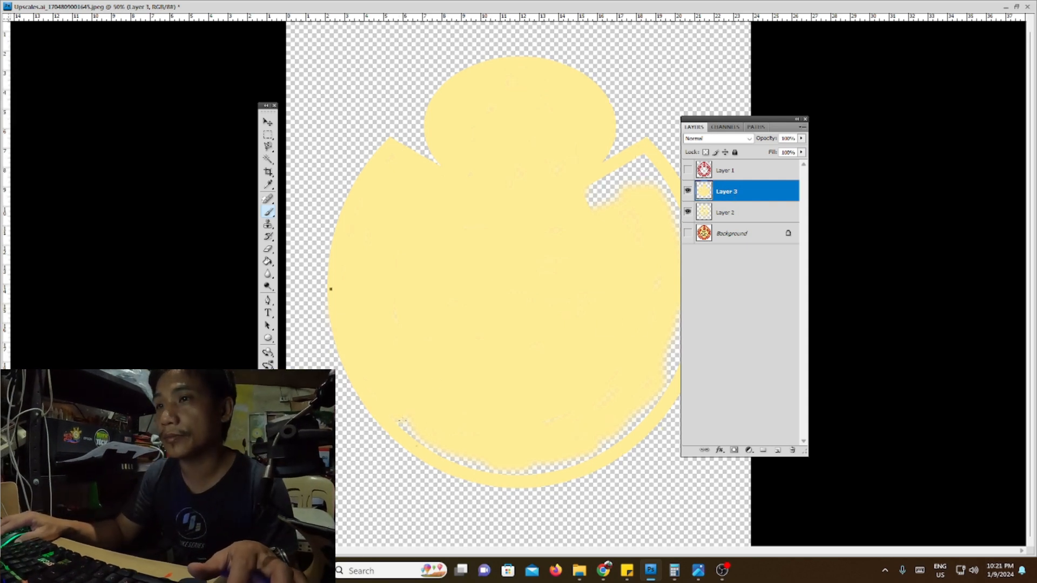
mouse_move(416, 439)
left_mouse_down()
mouse_move(399, 419)
mouse_move(440, 451)
mouse_move(518, 464)
mouse_move(463, 464)
mouse_move(526, 472)
mouse_move(625, 434)
left_mouse_up()
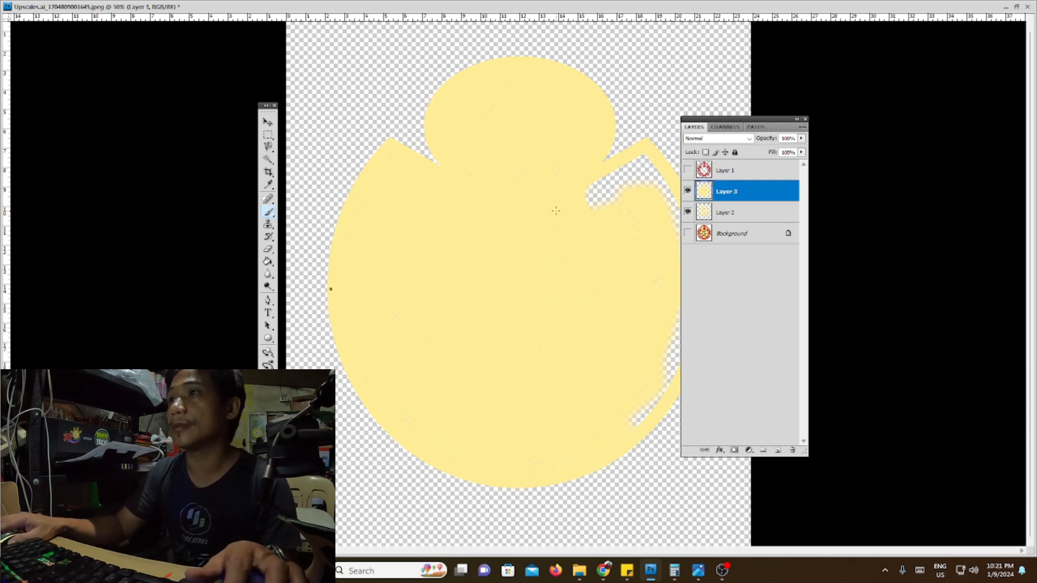
left_click_drag(745, 127, 804, 128)
mouse_move(593, 207)
left_mouse_down()
mouse_move(646, 170)
mouse_move(612, 182)
mouse_move(645, 158)
mouse_move(684, 235)
left_mouse_up()
mouse_move(685, 275)
left_mouse_down()
mouse_move(682, 347)
mouse_move(665, 378)
left_mouse_up()
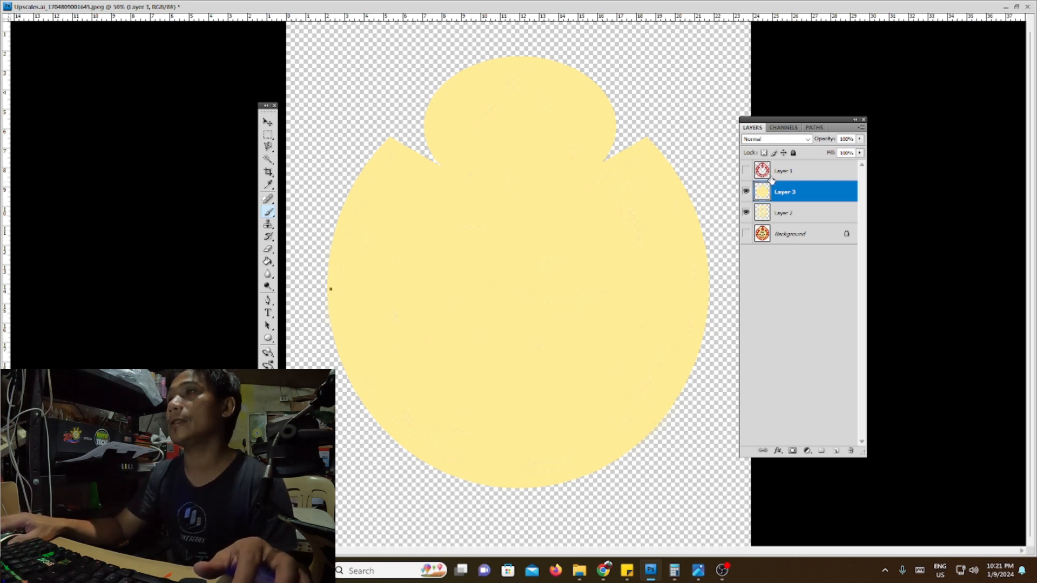
Step: Show Layer 1 with the red shapes and rename it RED
left_click(746, 171)
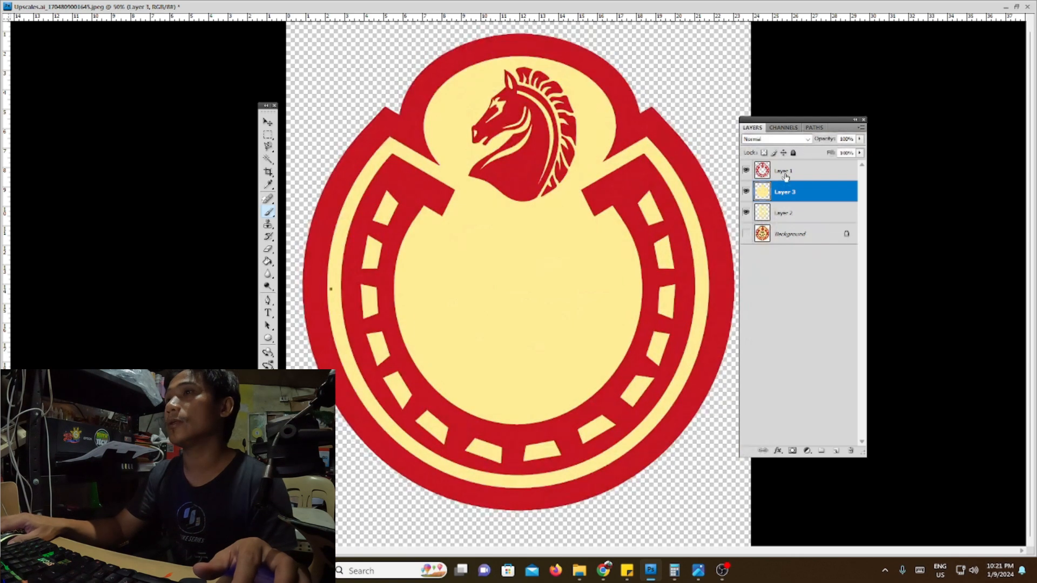
double_click(786, 171)
type("RED")
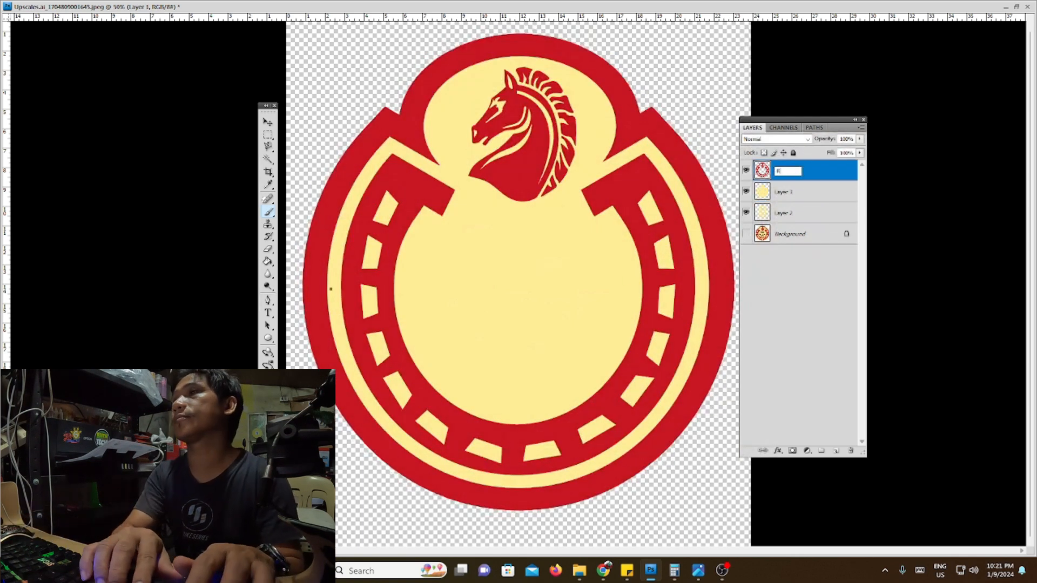
key("Return")
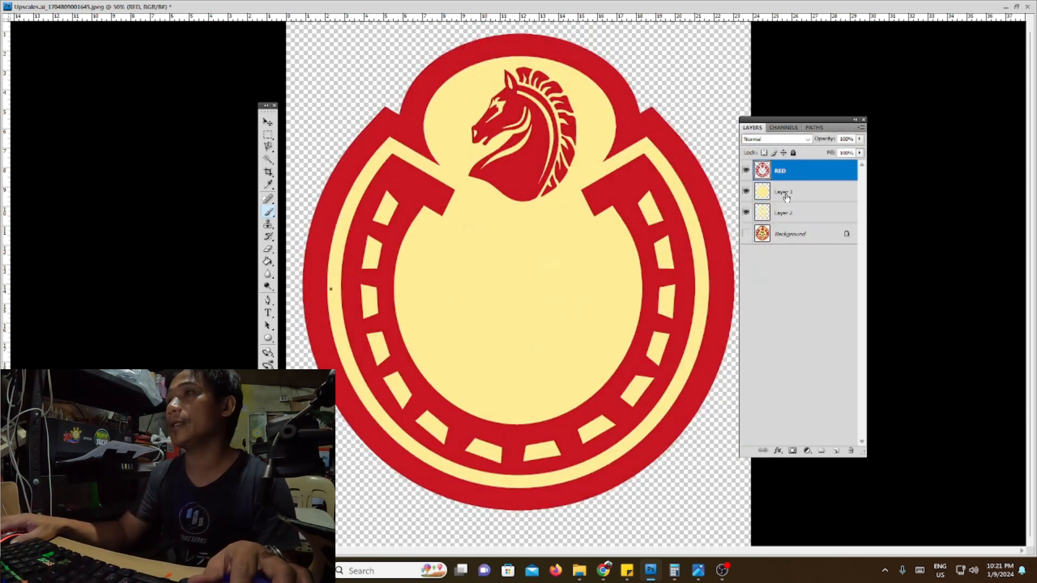
Step: Rename Layer 3, which holds the painted cream base, as YELLOW
double_click(798, 201)
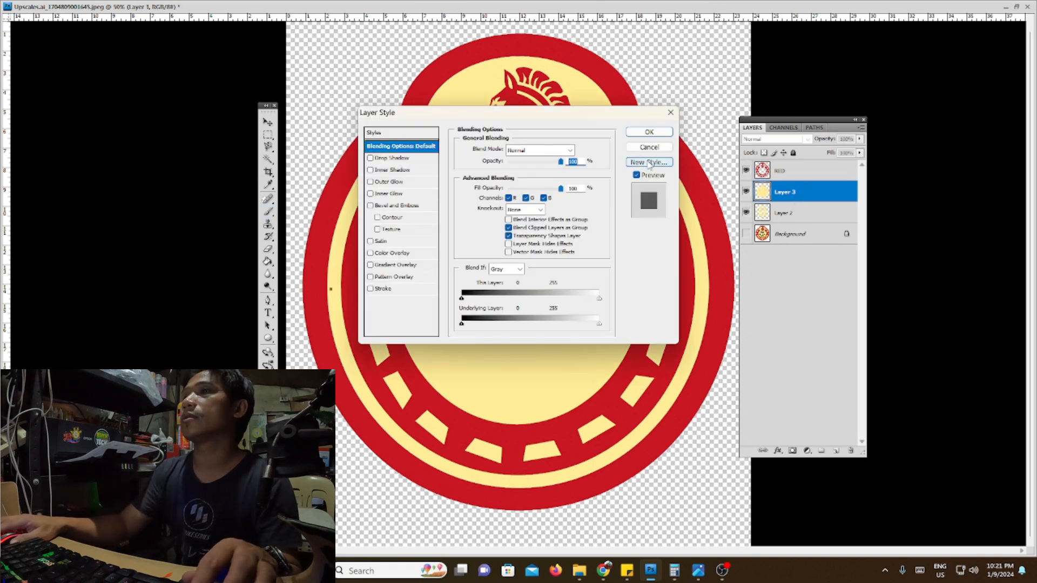
left_click(649, 132)
double_click(786, 192)
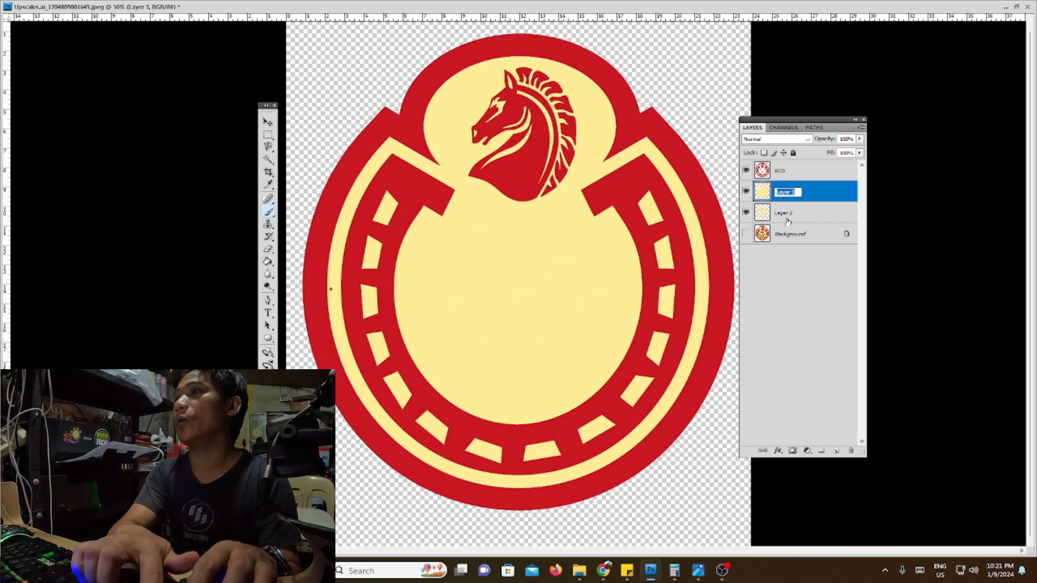
type("YELLOW")
key("Return")
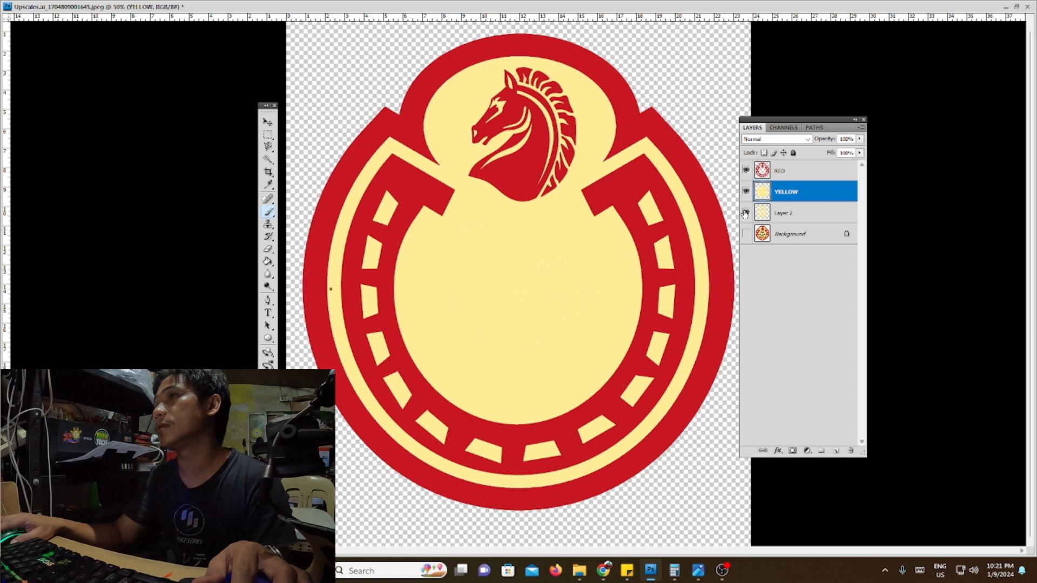
Step: Merge the YELLOW layer with Layer 2 into a single cream layer
left_click(745, 192)
left_click(745, 193)
left_click(791, 212)
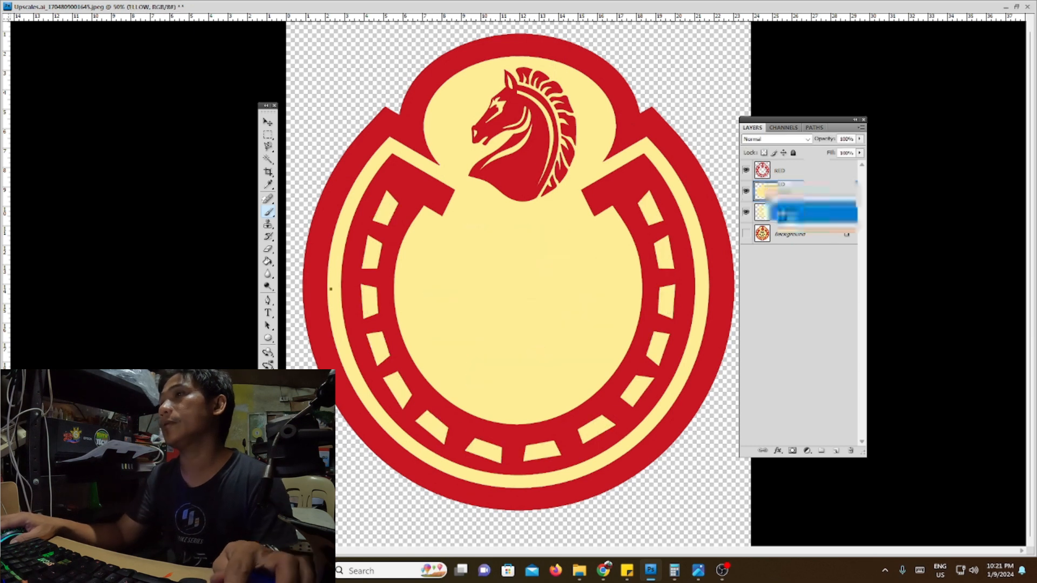
left_click(777, 195, "shift")
key("ctrl+e")
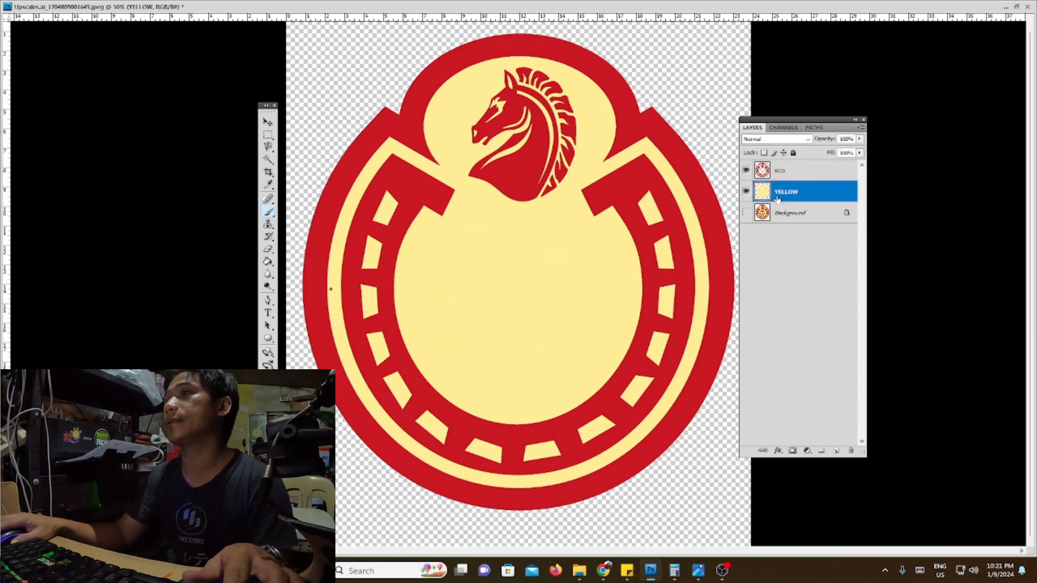
Step: Inspect the RED and YELLOW layers separately by hiding and showing each one
left_click(746, 170)
left_click(745, 191)
left_click(745, 191)
left_click(746, 171)
left_click(745, 170)
left_click(746, 192)
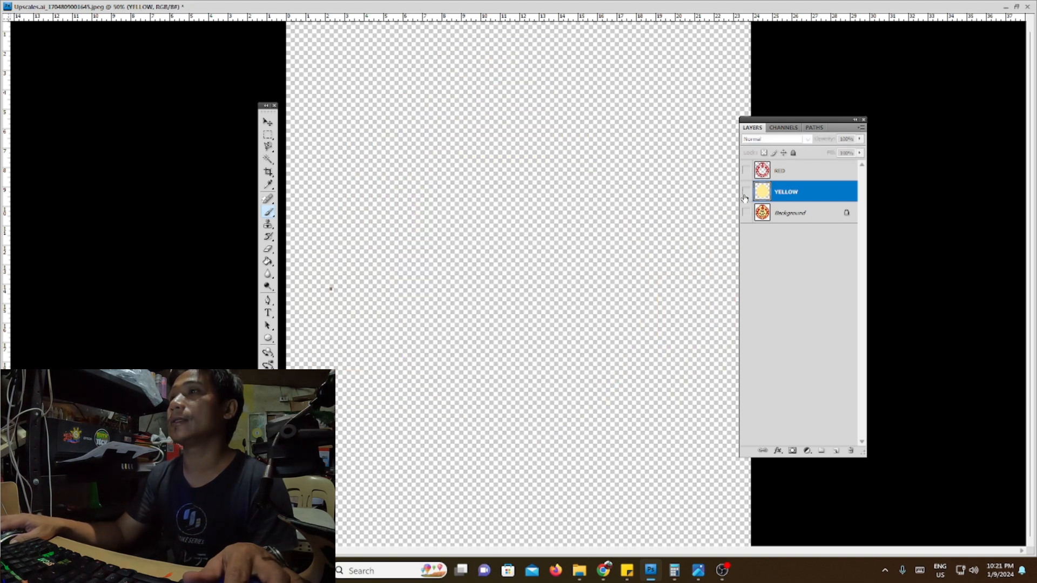
left_click(746, 171)
left_click(746, 170)
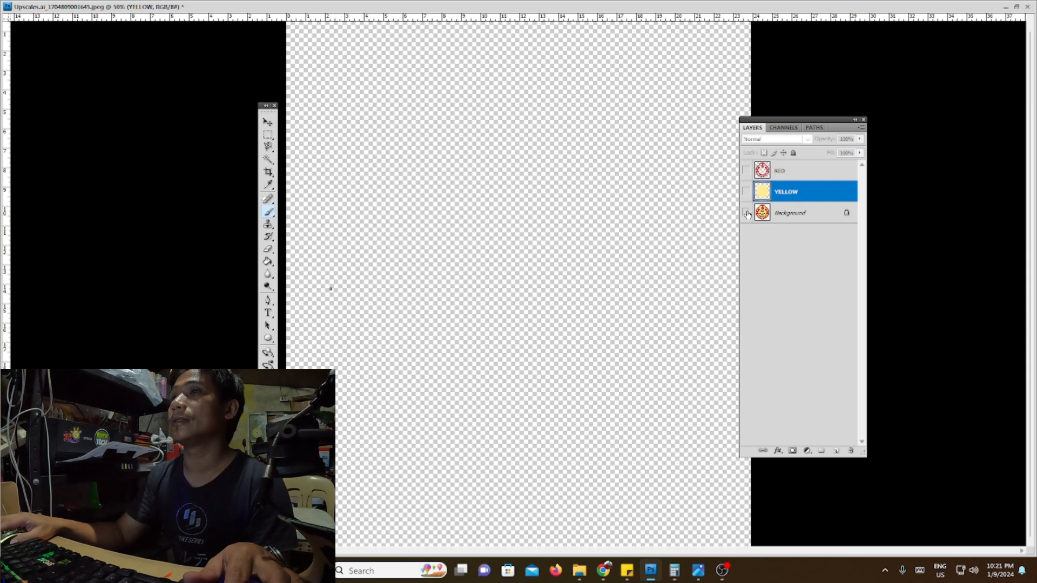
Step: Examine the original Background artwork on its own, then return to showing only the RED and YELLOW layers
left_click(745, 213)
left_click(746, 212)
left_click(746, 212)
left_click(745, 213)
left_click(746, 213)
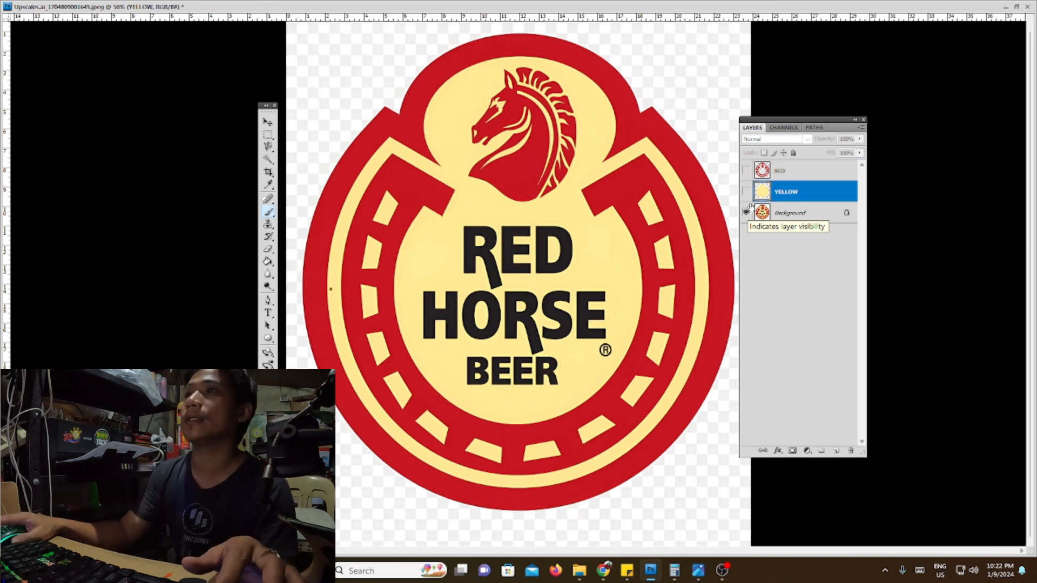
left_click(745, 213)
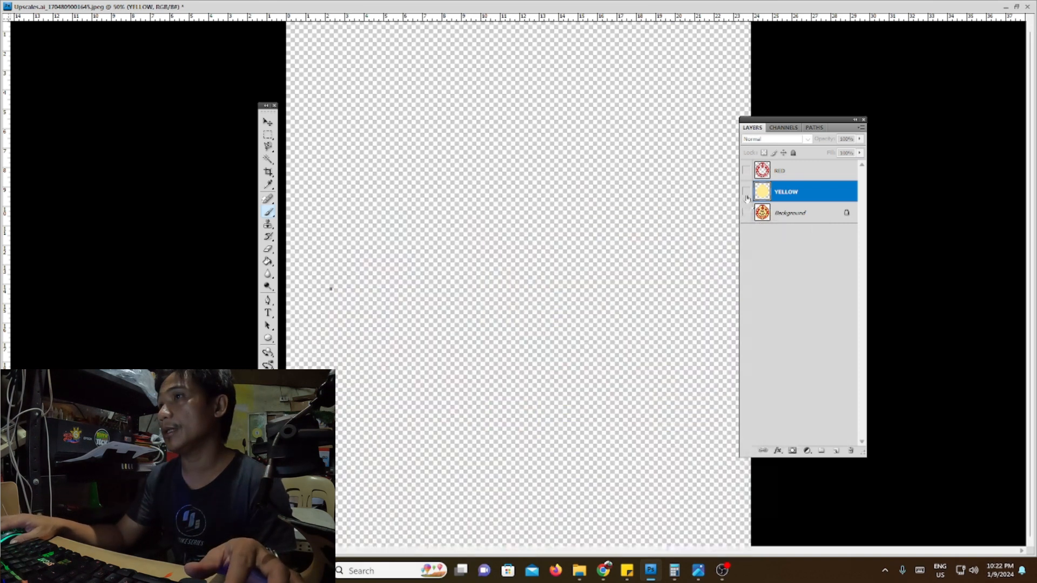
left_click(745, 192)
left_click(746, 170)
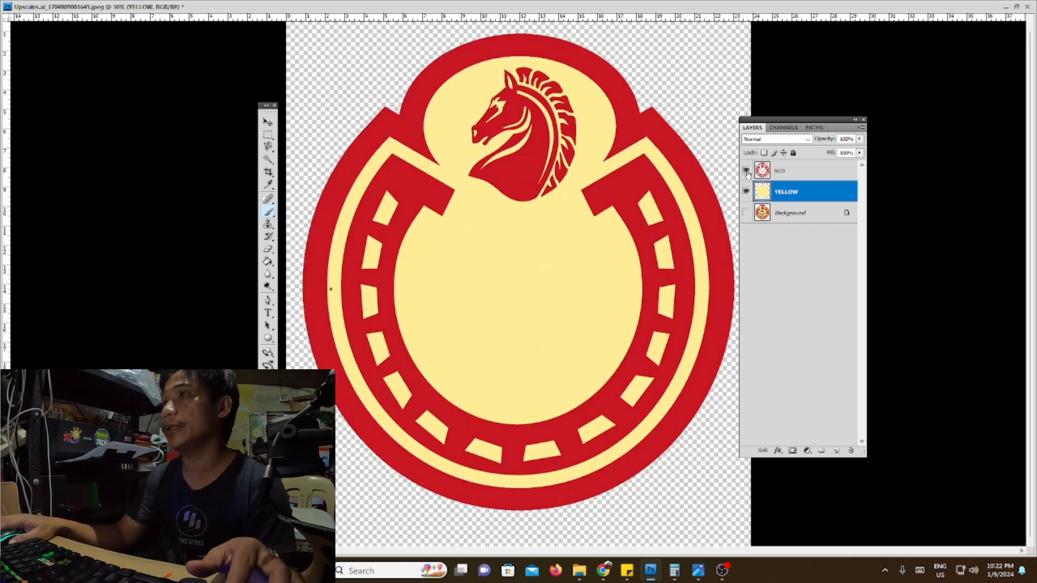
Step: Duplicate the RED and YELLOW layers together
left_click(782, 171)
left_click(788, 193, "shift")
left_click_drag(787, 193, 836, 450)
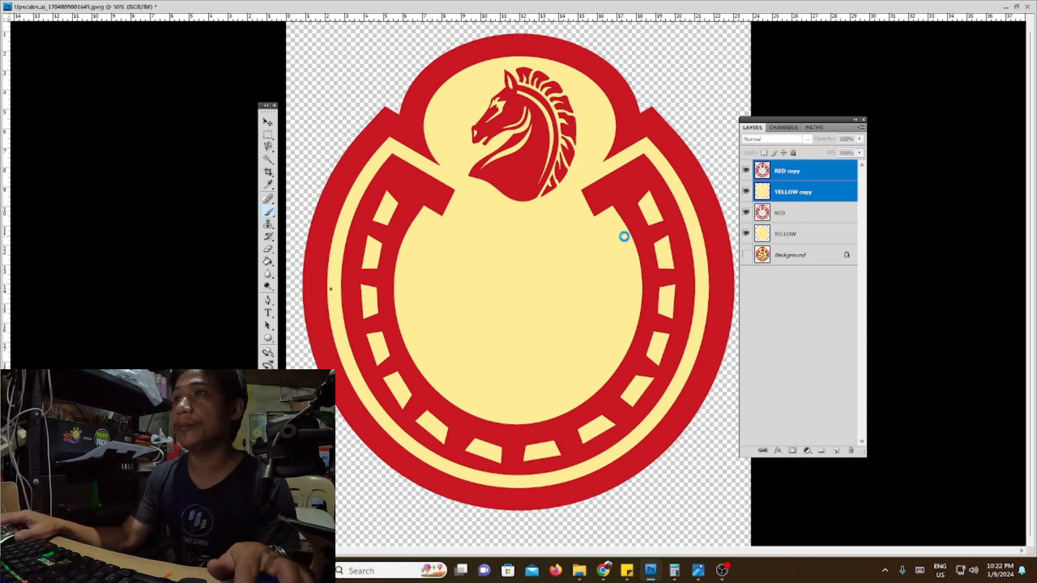
Step: Save the layered document to the Desktop as a Photoshop file named REDHORSE
key("ctrl+shift+s")
left_click(594, 201)
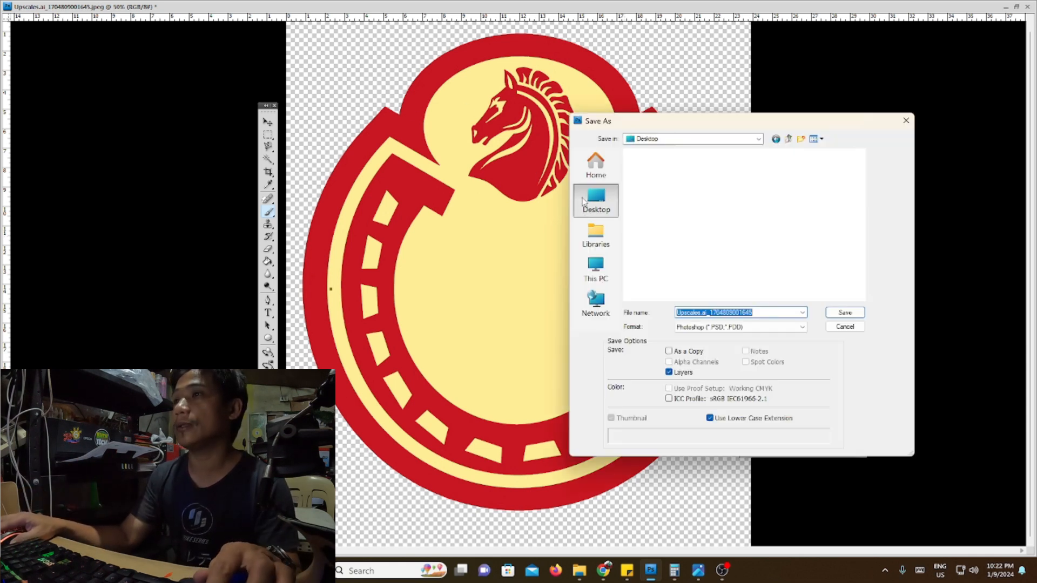
type("RED")
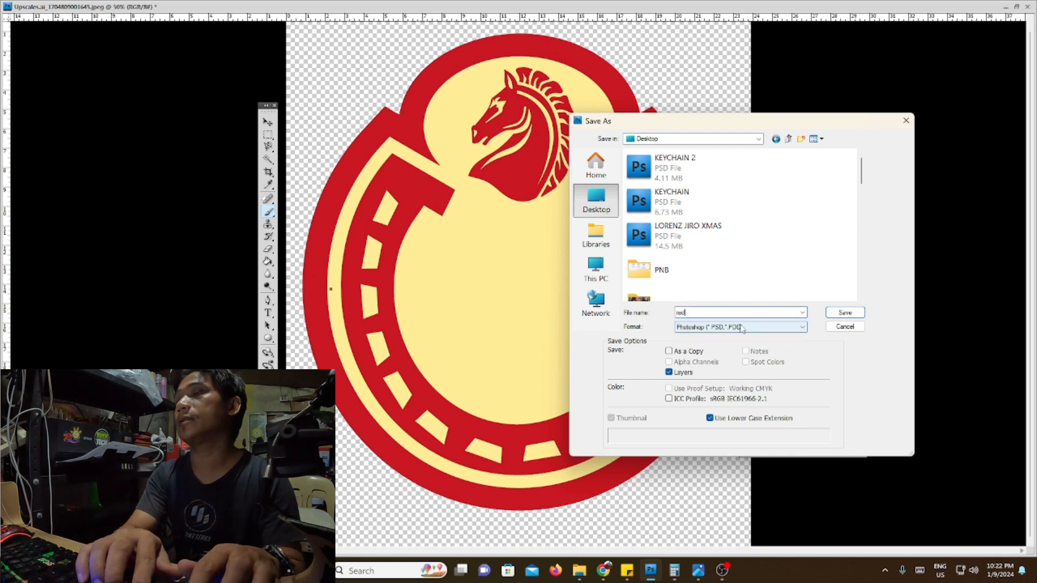
type("HORSE")
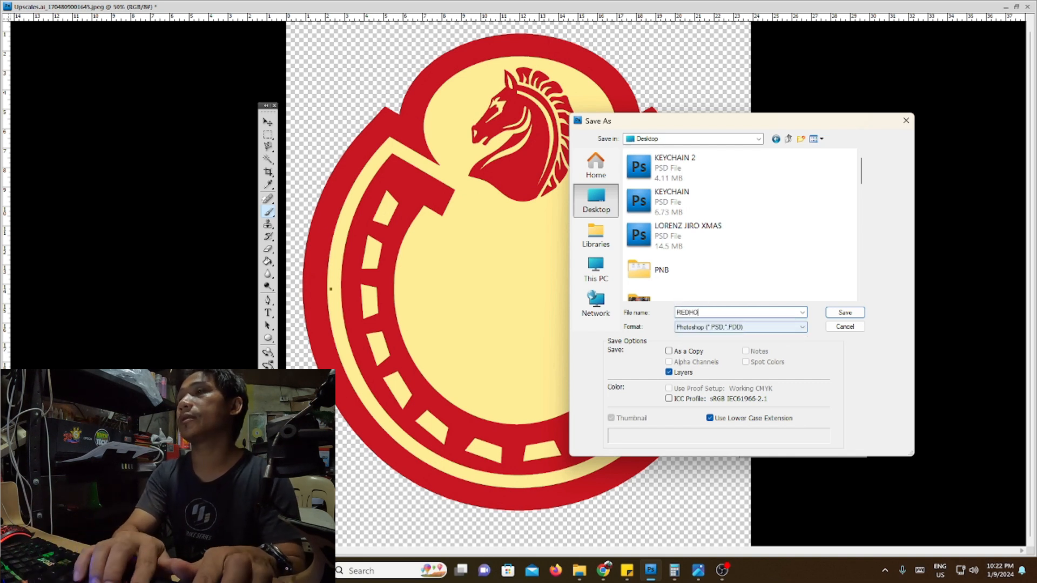
key("Return")
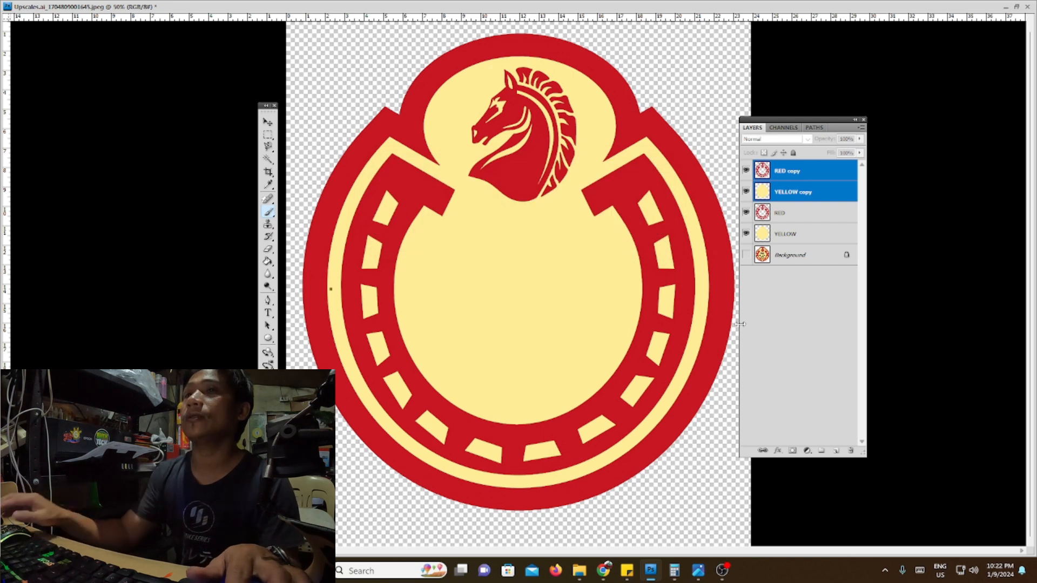
Step: Switch to Chrome and examine the Facebook photos of the reference logo designs and the finished 3D-effect mugs
left_click(602, 573)
left_click(361, 13)
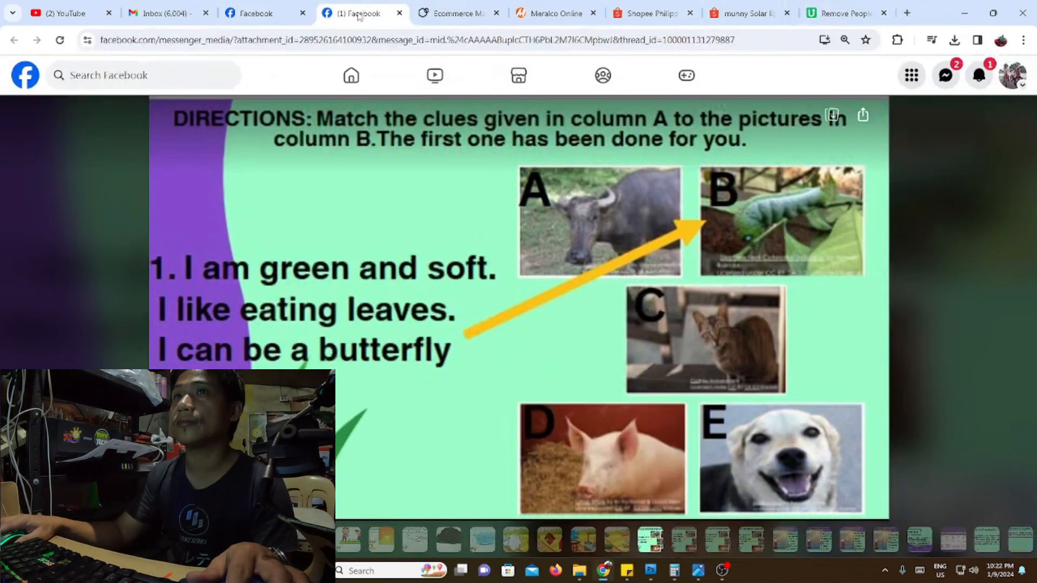
left_click(268, 13)
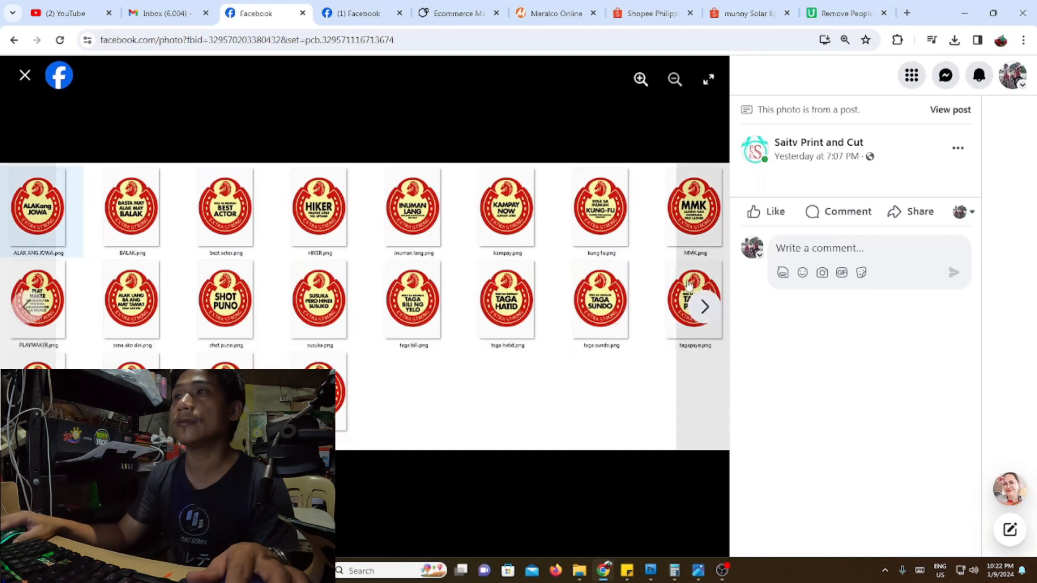
left_click(703, 307)
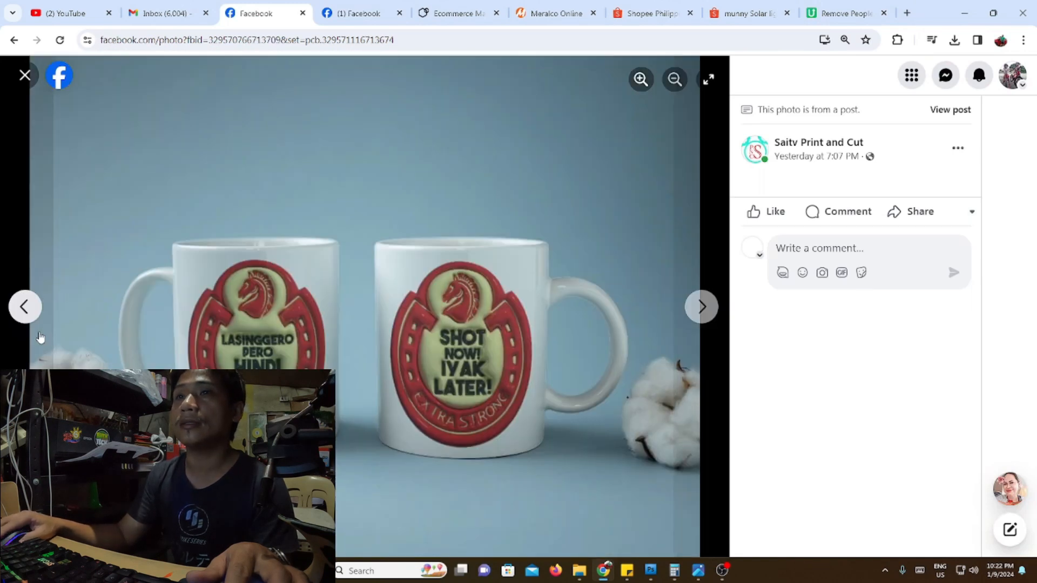
left_click(25, 307)
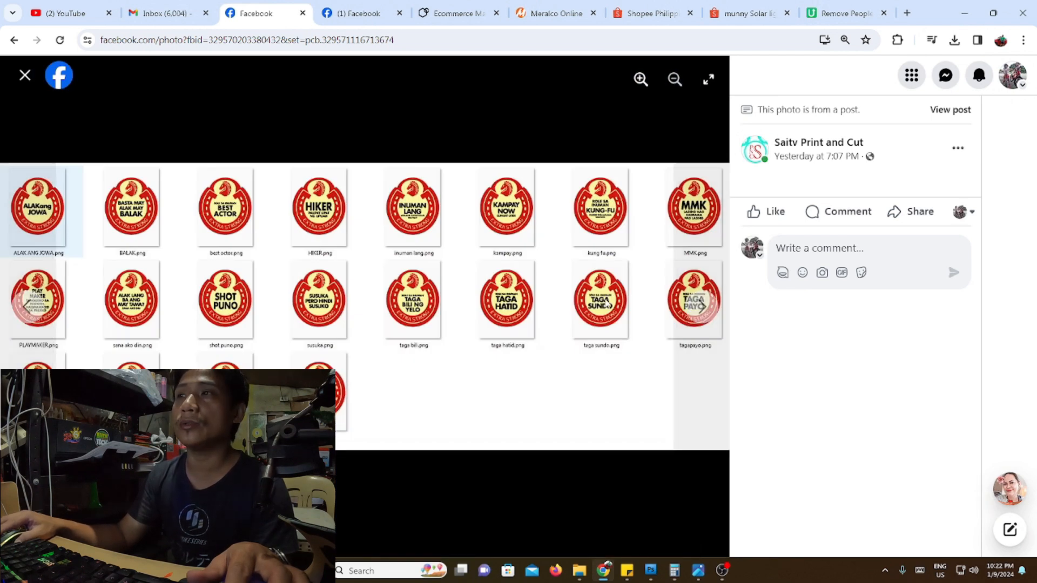
left_click(707, 306)
left_click(707, 307)
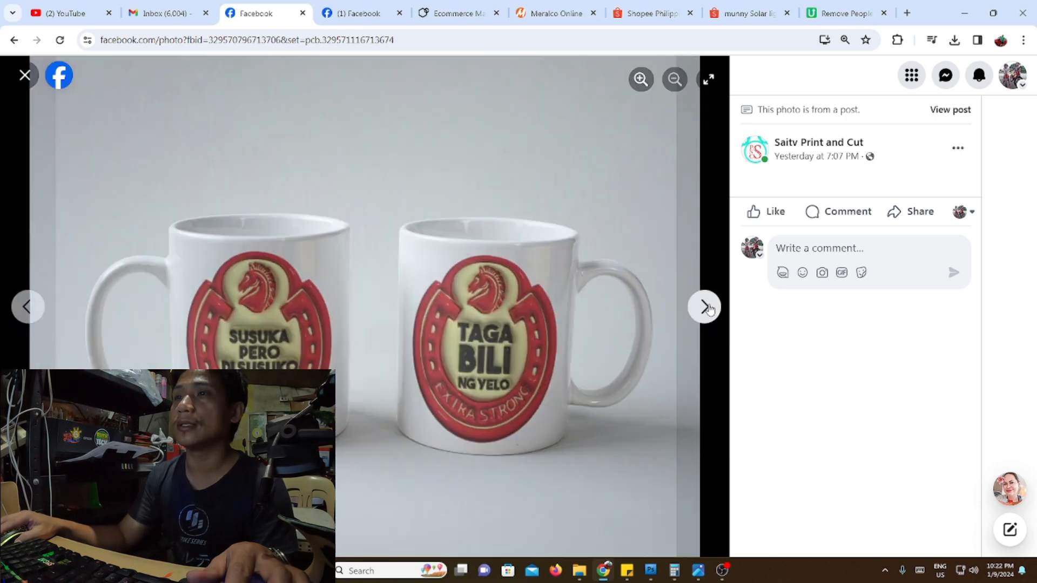
Step: Switch back to Photoshop, leave full-screen view, and enlarge and reposition the REDHORSE.psd window clear of the tools
left_click(651, 570)
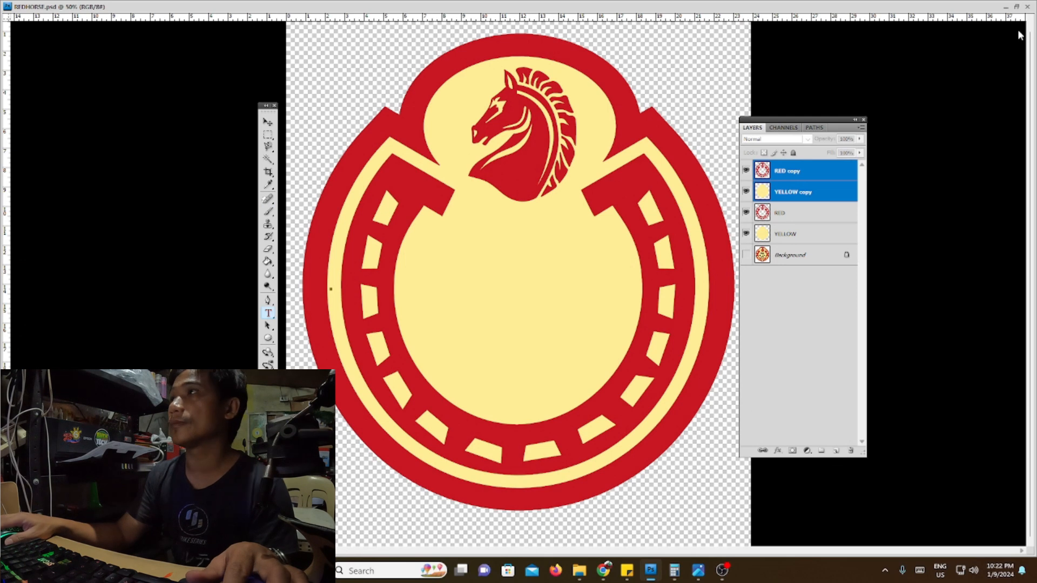
key("f")
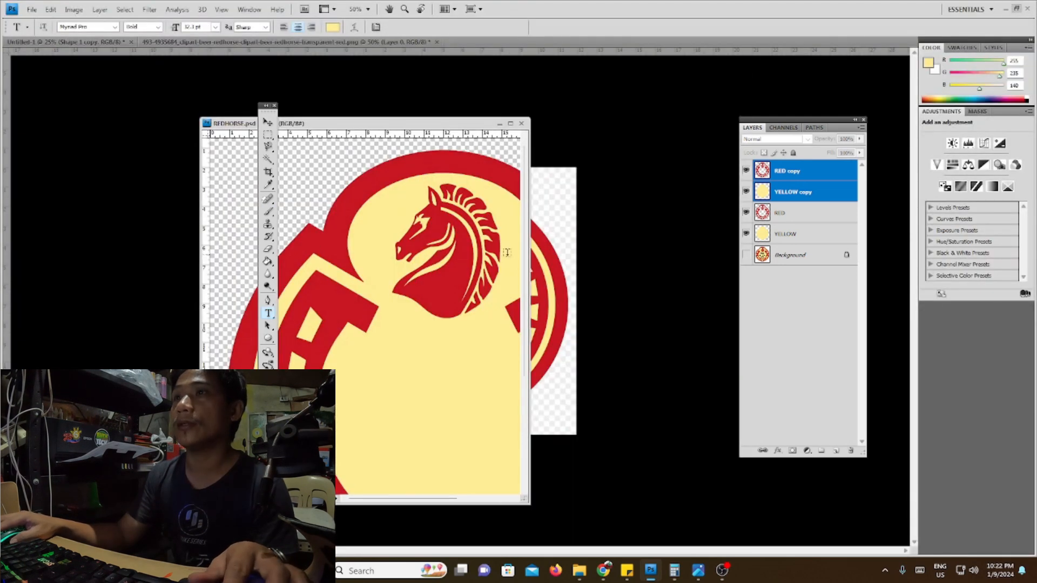
left_click_drag(530, 251, 709, 299)
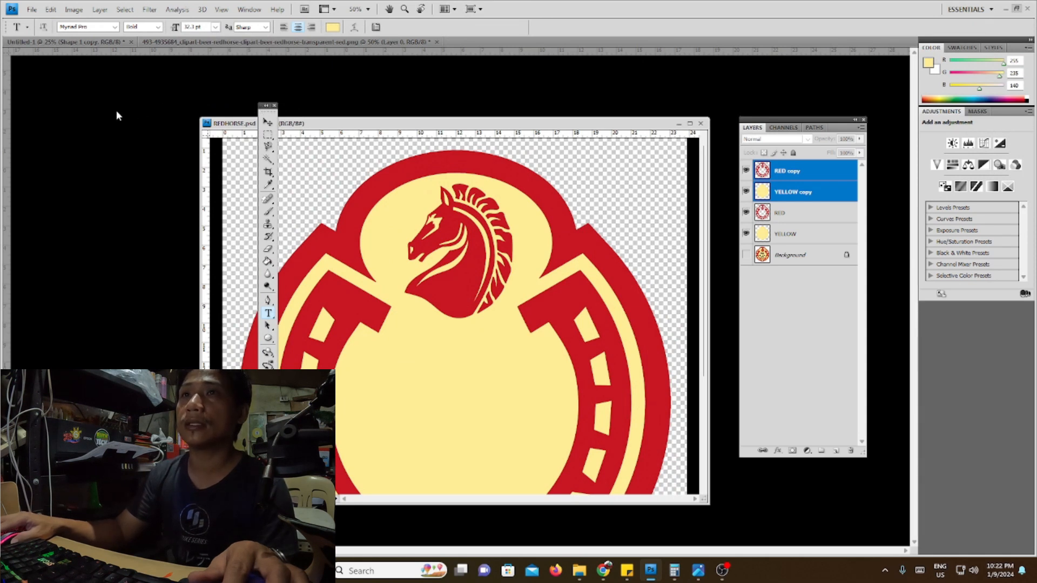
left_click_drag(267, 106, 128, 107)
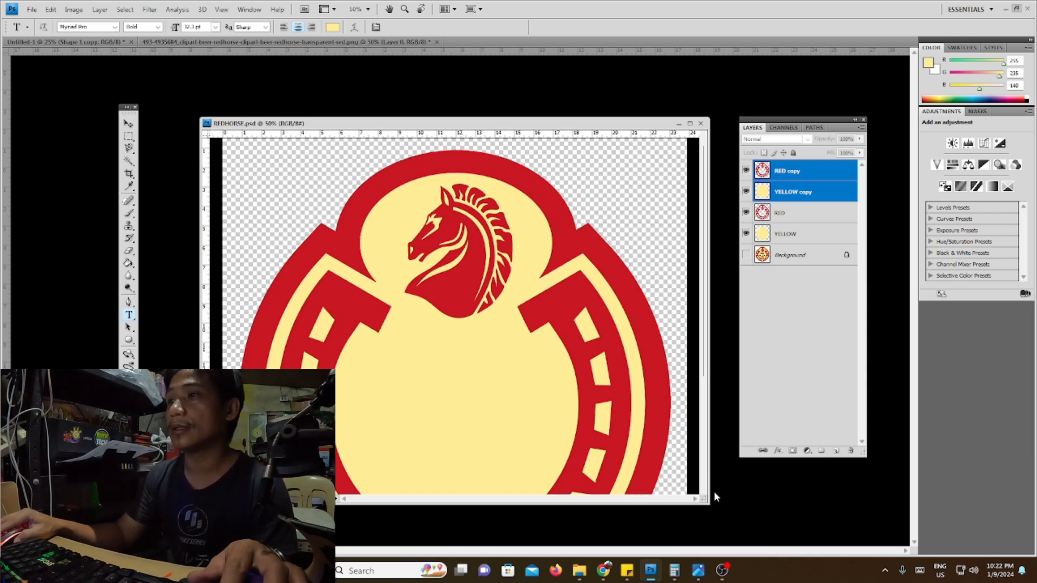
left_click_drag(705, 502, 724, 527)
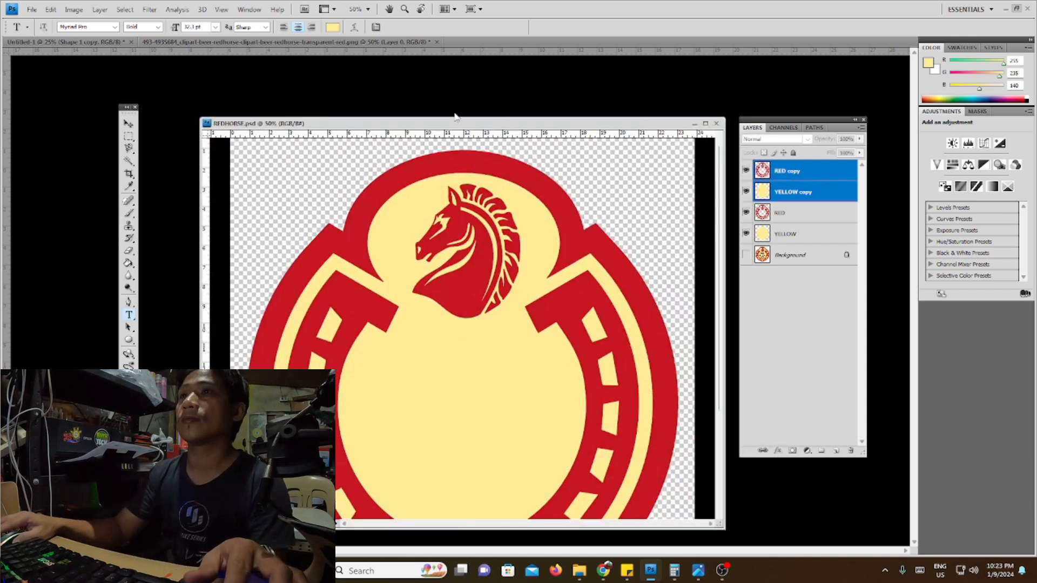
left_click_drag(456, 118, 453, 57)
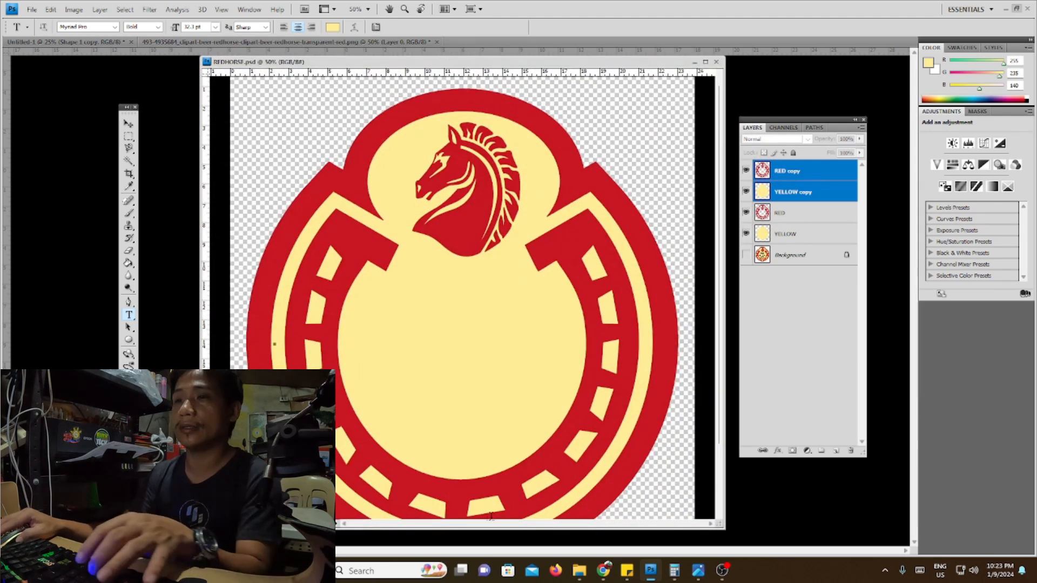
Step: Choose the Blackoak Std font and start a new text line in the yellow centre of the horseshoe emblem
key("ctrl+minus")
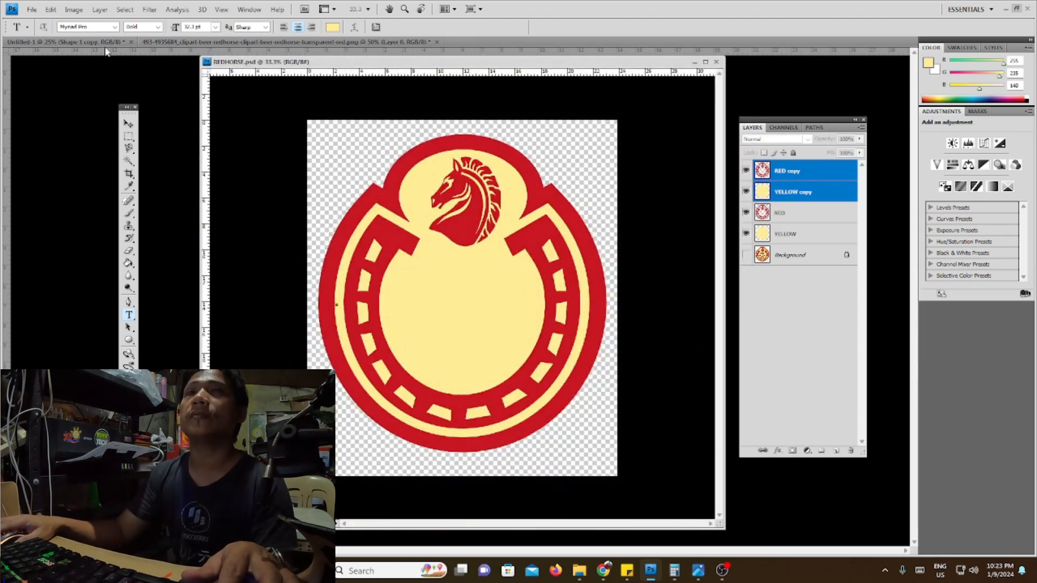
left_click(114, 27)
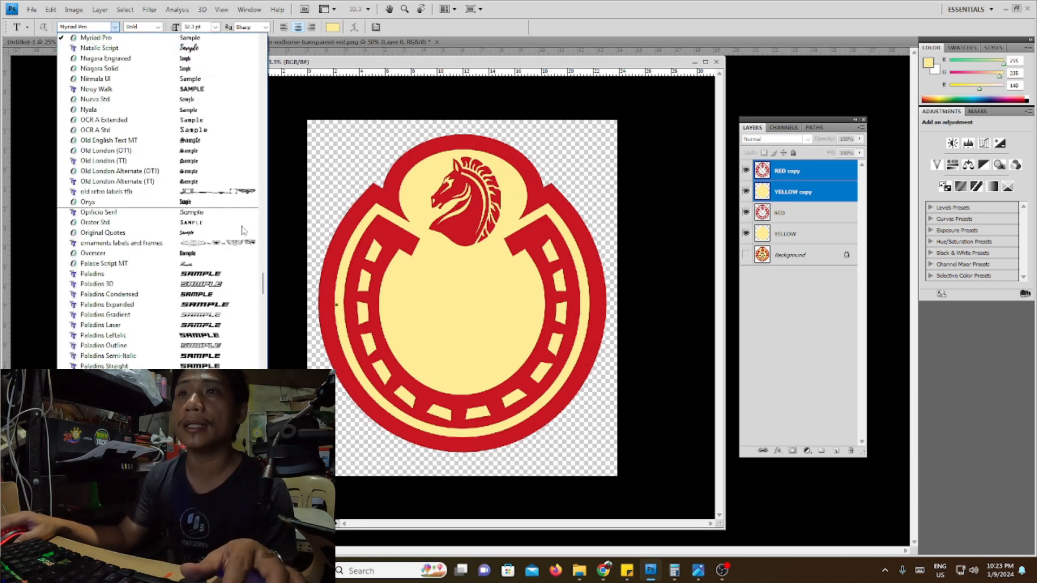
left_click_drag(264, 286, 243, 134)
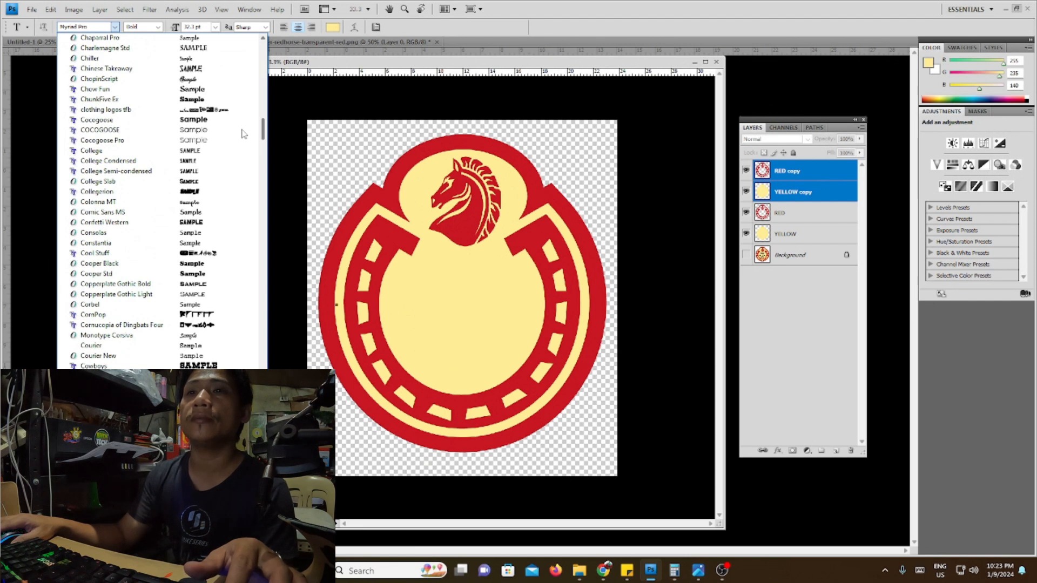
left_click_drag(242, 133, 248, 100)
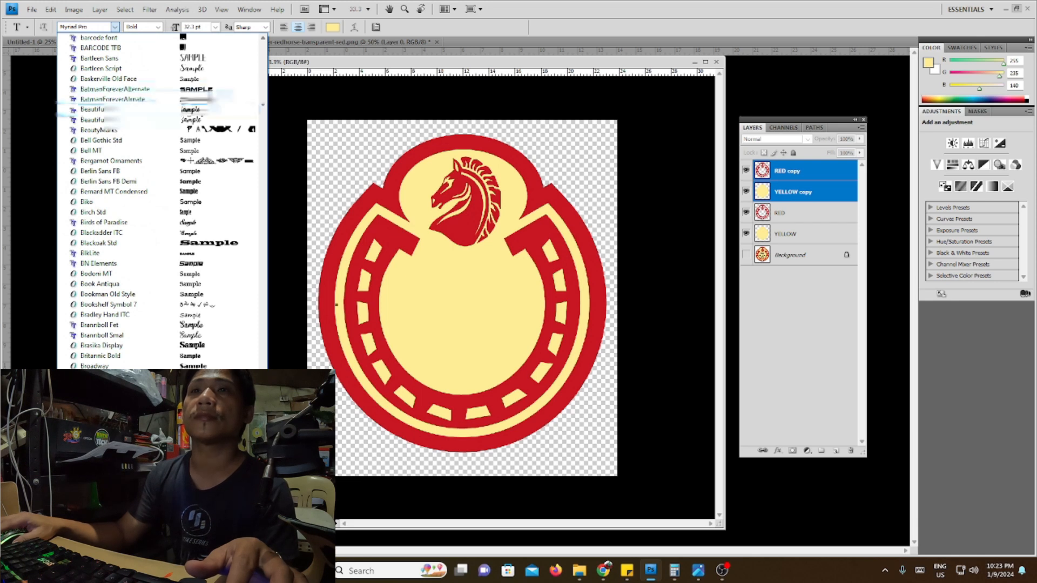
left_click(99, 243)
left_click(432, 296)
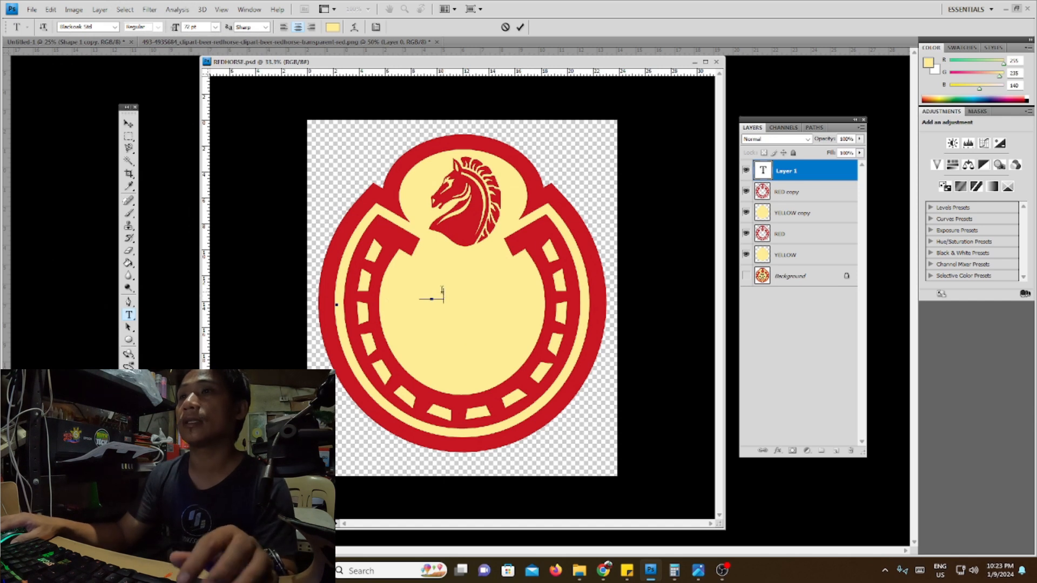
Step: Set the new text's colour to black by entering 100% for cyan, magenta, yellow and black
left_click_drag(444, 296, 389, 301)
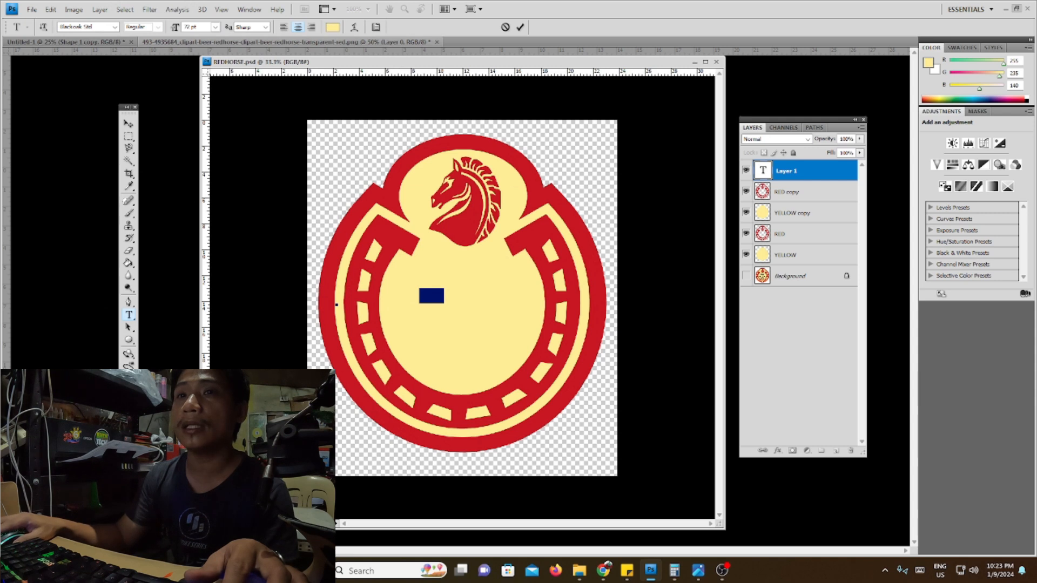
left_click(333, 27)
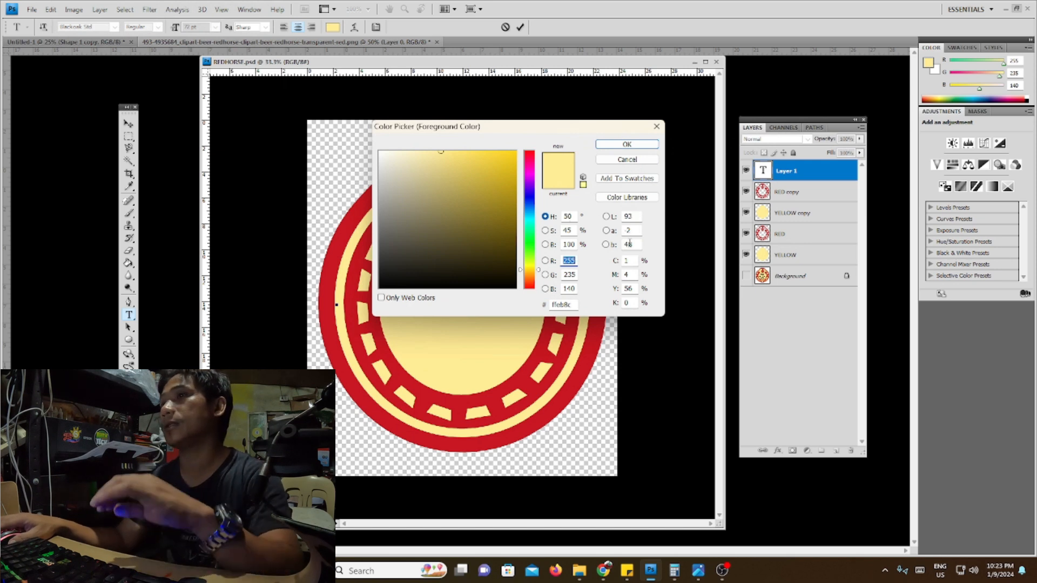
left_click_drag(629, 261, 613, 274)
type("00")
key("Tab")
type("0")
key("Tab")
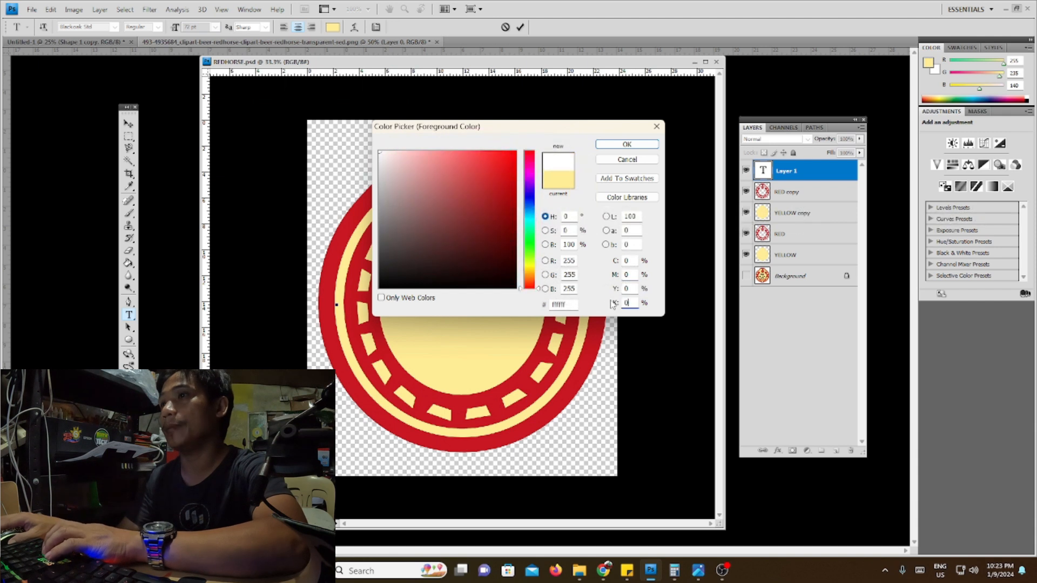
type("100")
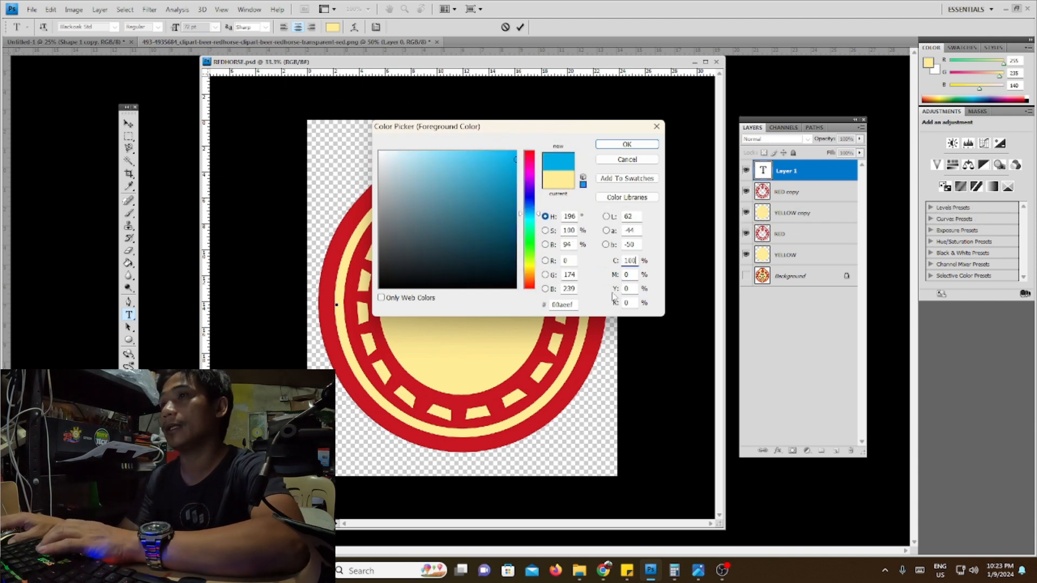
key("Tab")
type("100")
key("Tab")
type("100")
key("Tab")
type("100")
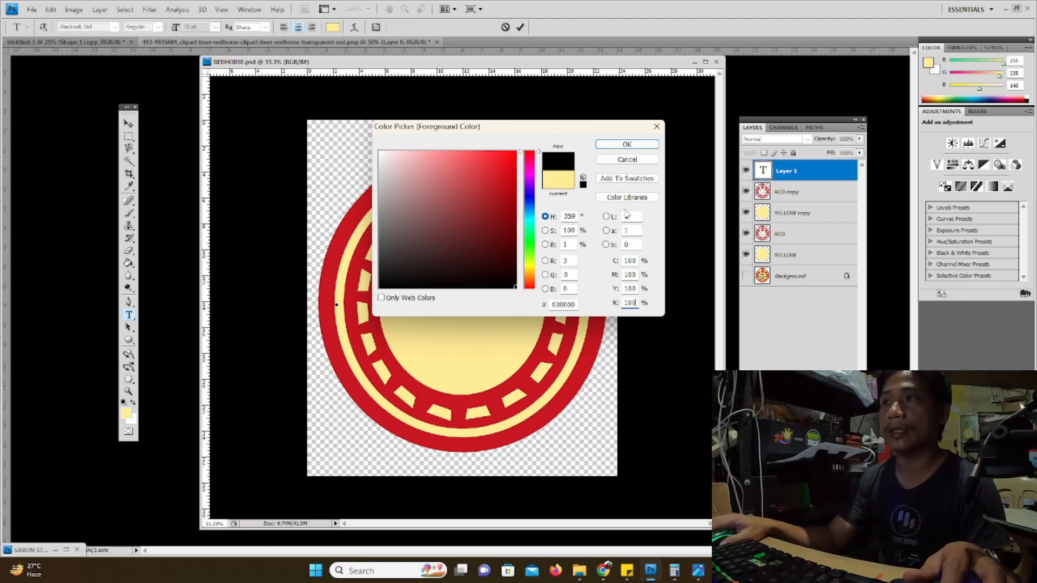
left_click(626, 145)
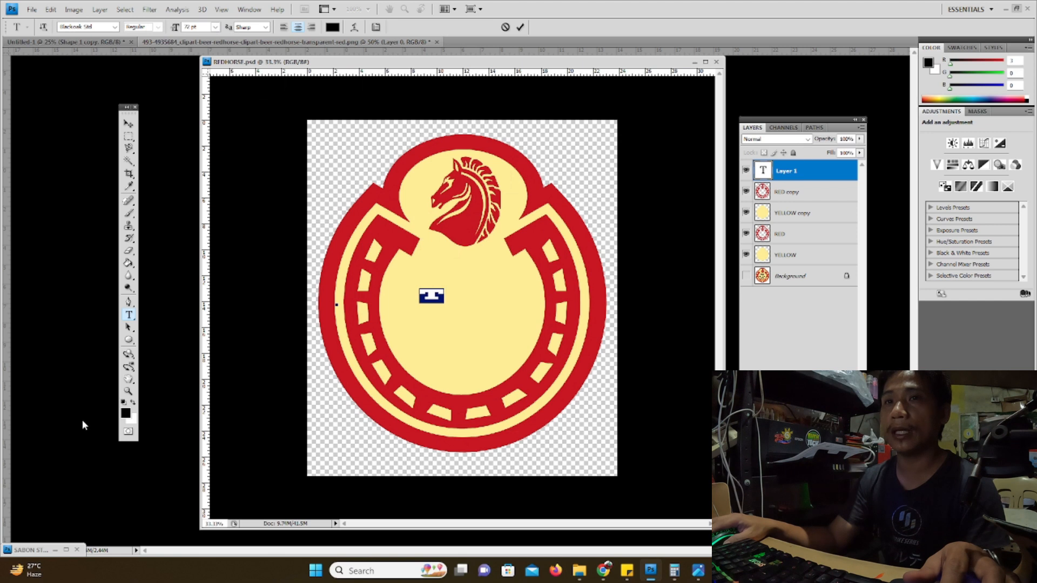
Step: Enter the text TAGA and move it to the upper middle of the yellow area, below the horse head
type("TAG")
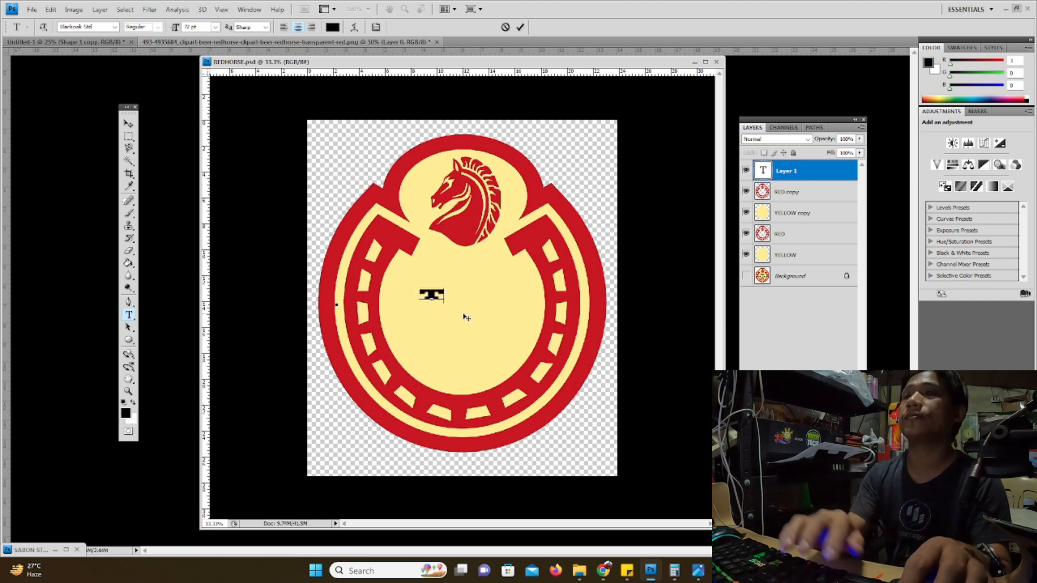
type("A")
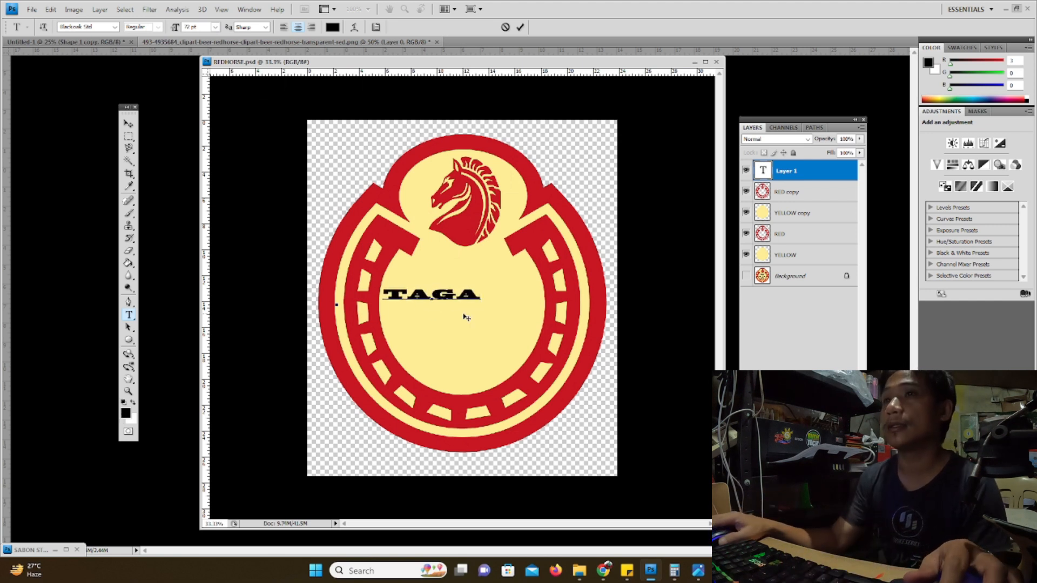
left_click(134, 128)
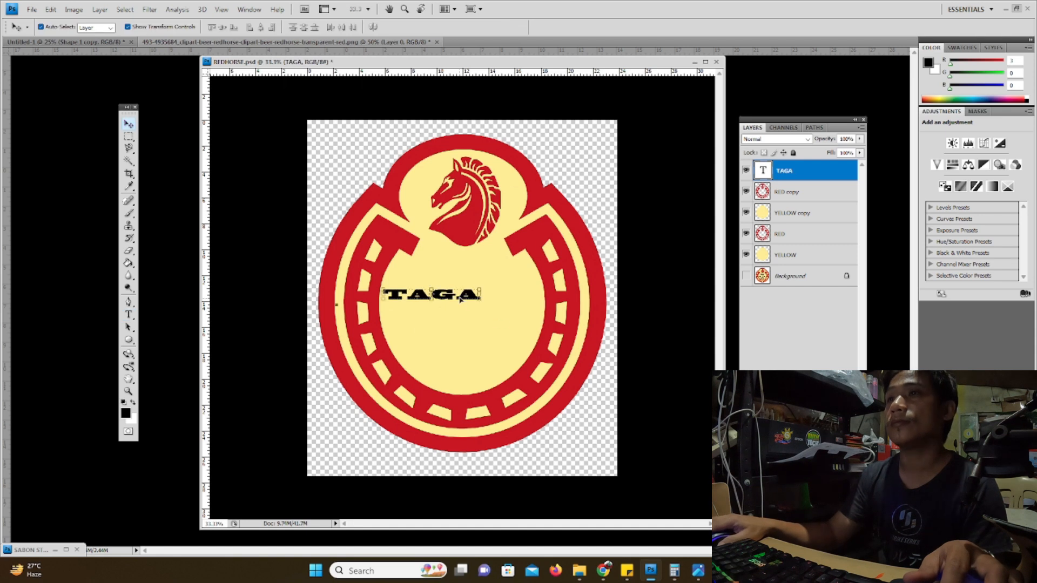
left_click_drag(460, 300, 491, 287)
Step: Change the TAGA text's font to Arial in the Black style
left_click(129, 315)
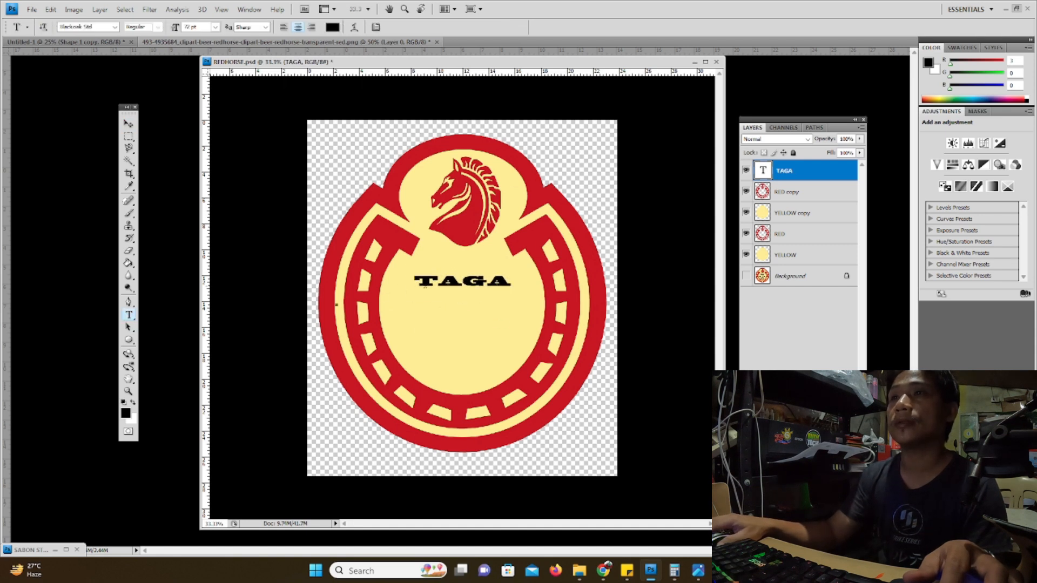
double_click(427, 281)
left_click(115, 27)
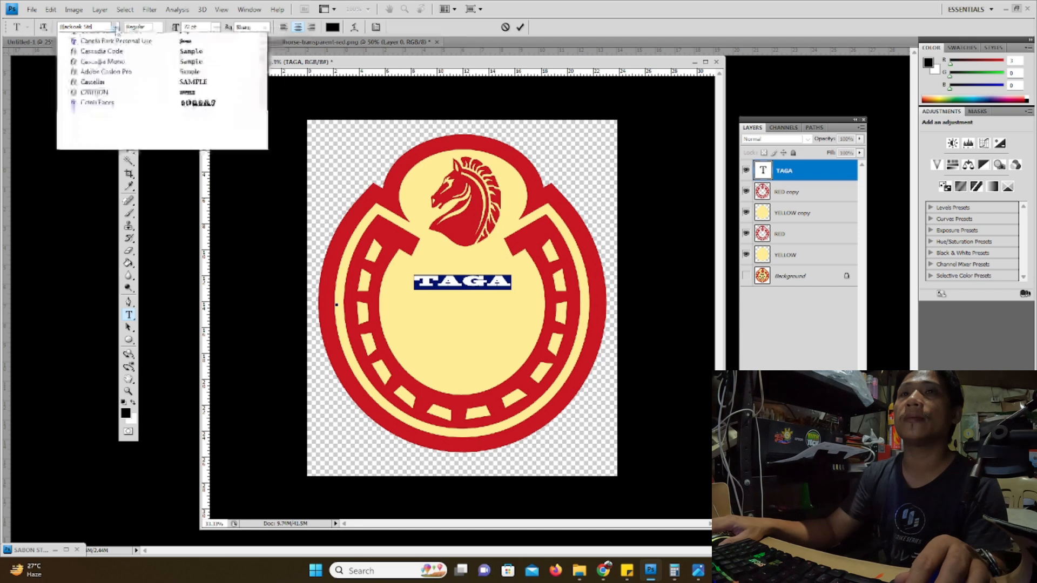
scroll(126, 324, "down", 2)
scroll(122, 243, "up", 5)
scroll(129, 202, "up", 11)
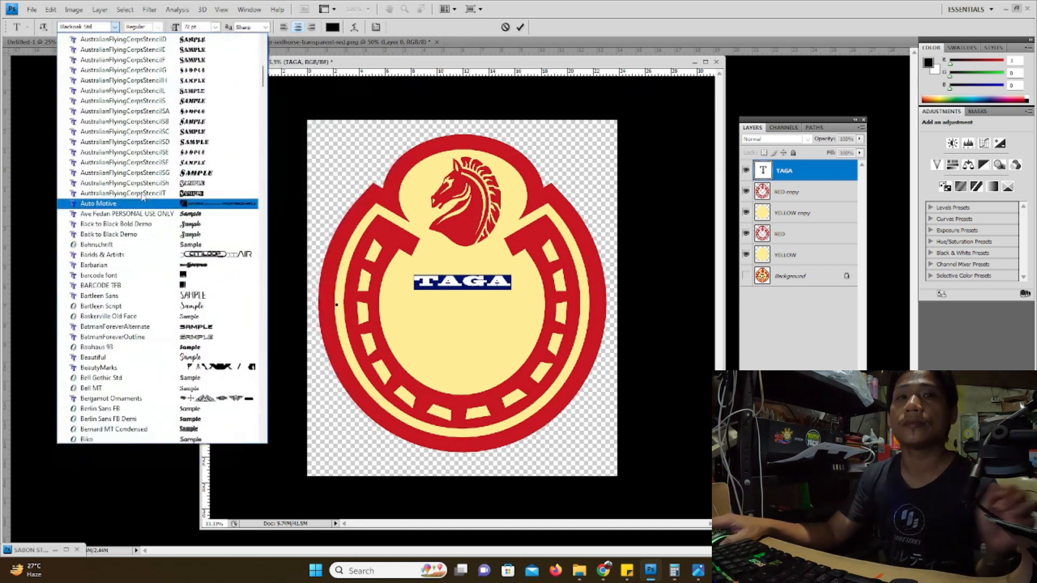
scroll(135, 224, "up", 4)
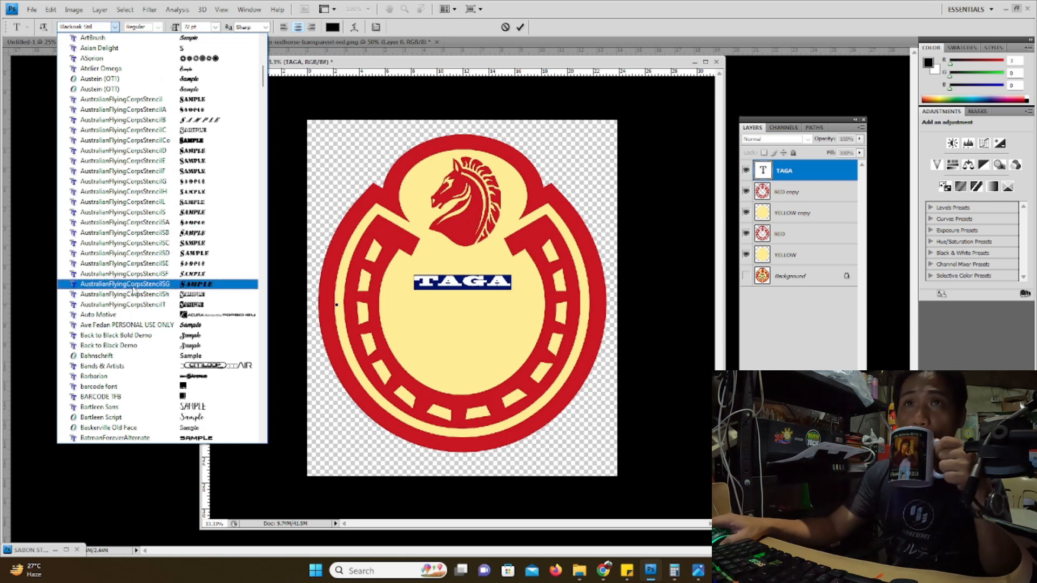
scroll(138, 281, "up", 2)
scroll(141, 248, "up", 2)
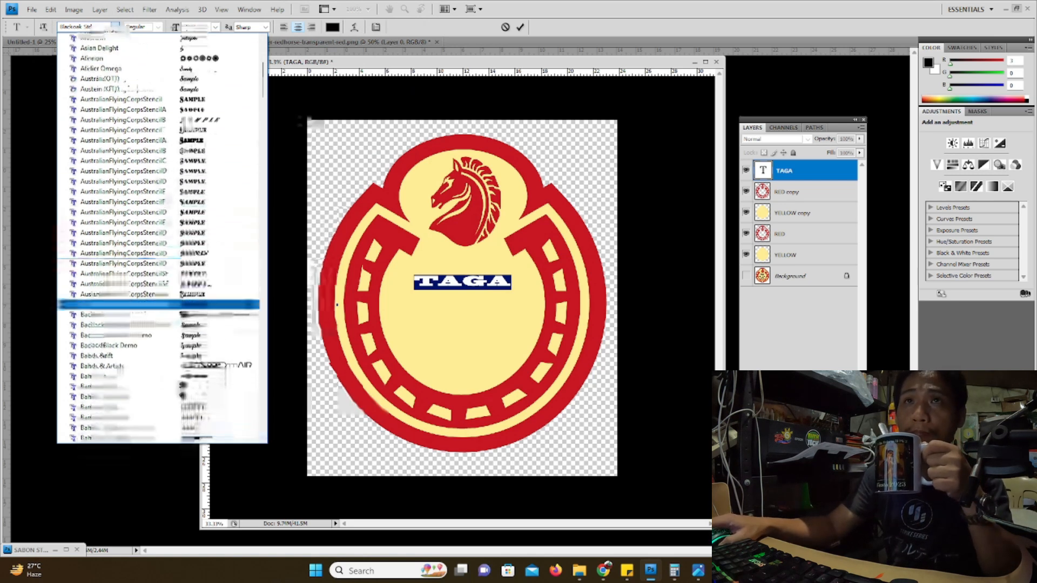
scroll(142, 254, "up", 4)
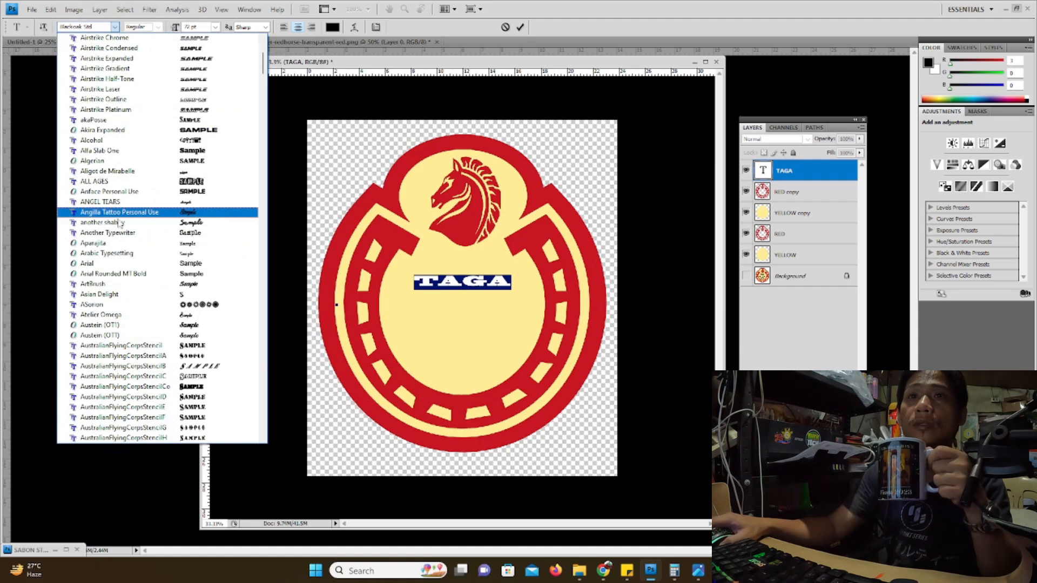
left_click(113, 264)
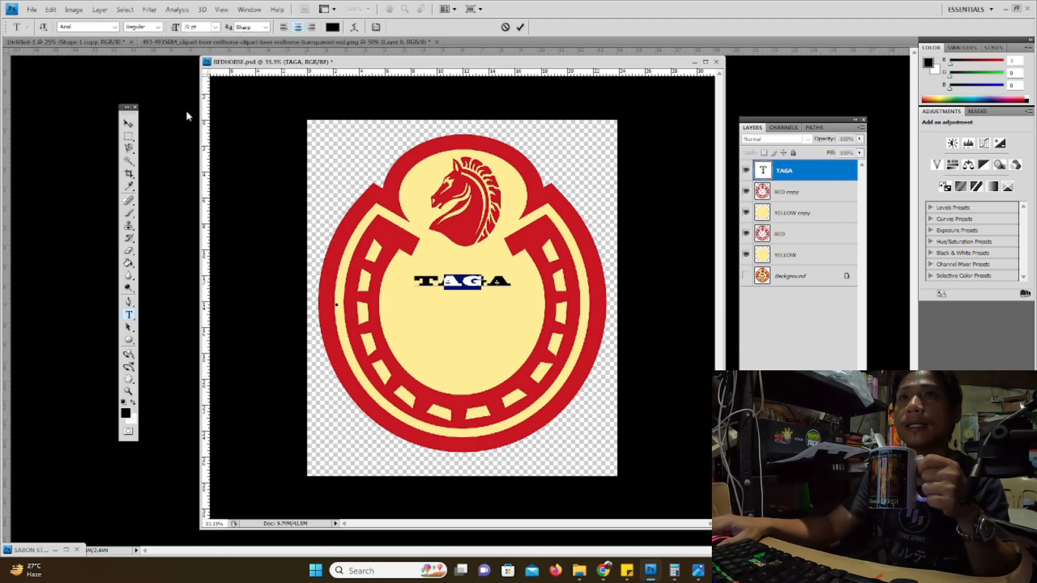
left_click(158, 27)
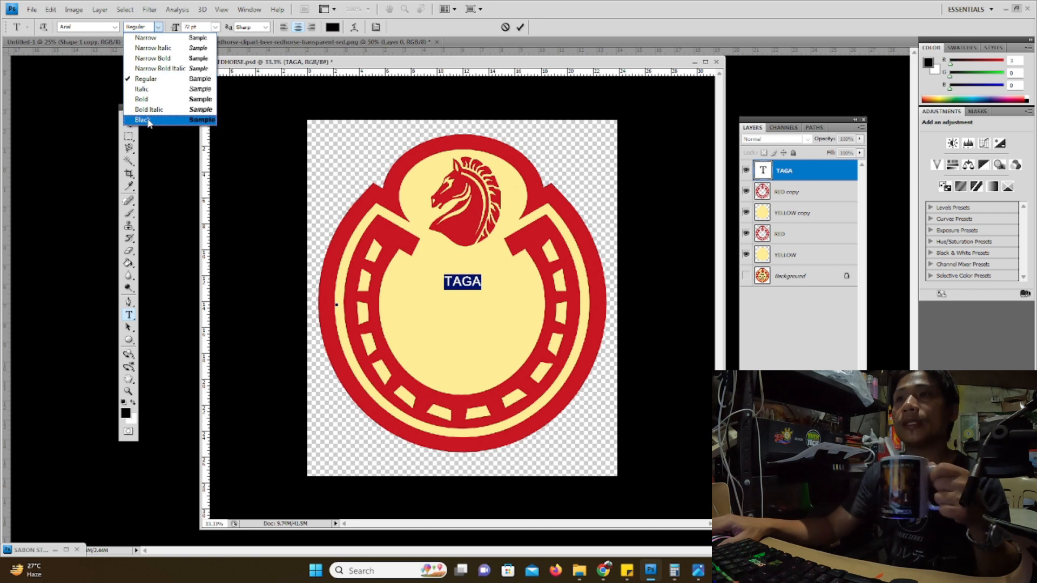
left_click(148, 121)
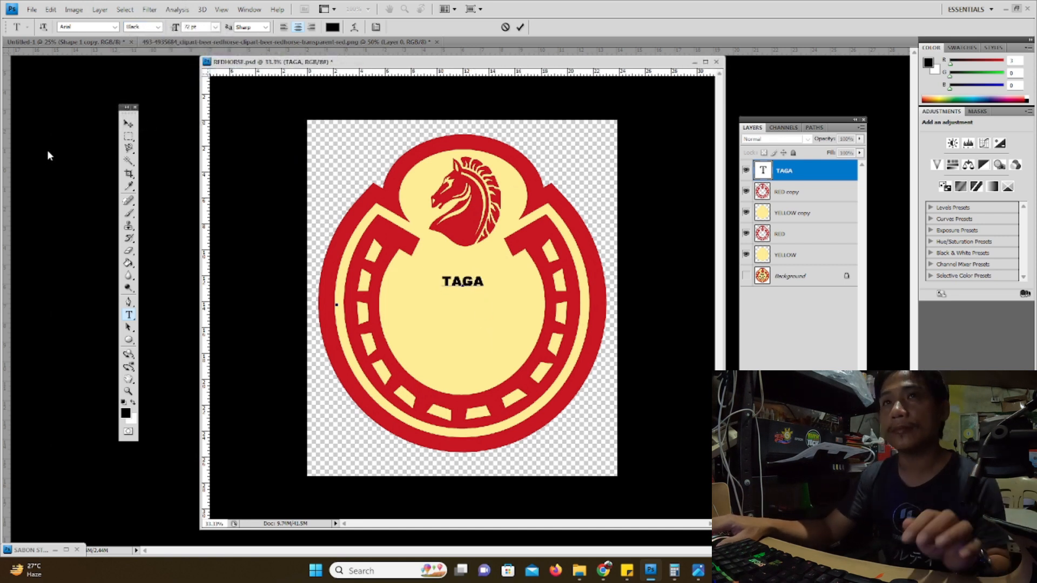
Step: Enlarge the TAGA text with Free Transform so it spans most of the inner yellow area, centred below the horse head
left_click(128, 124)
left_click(456, 309)
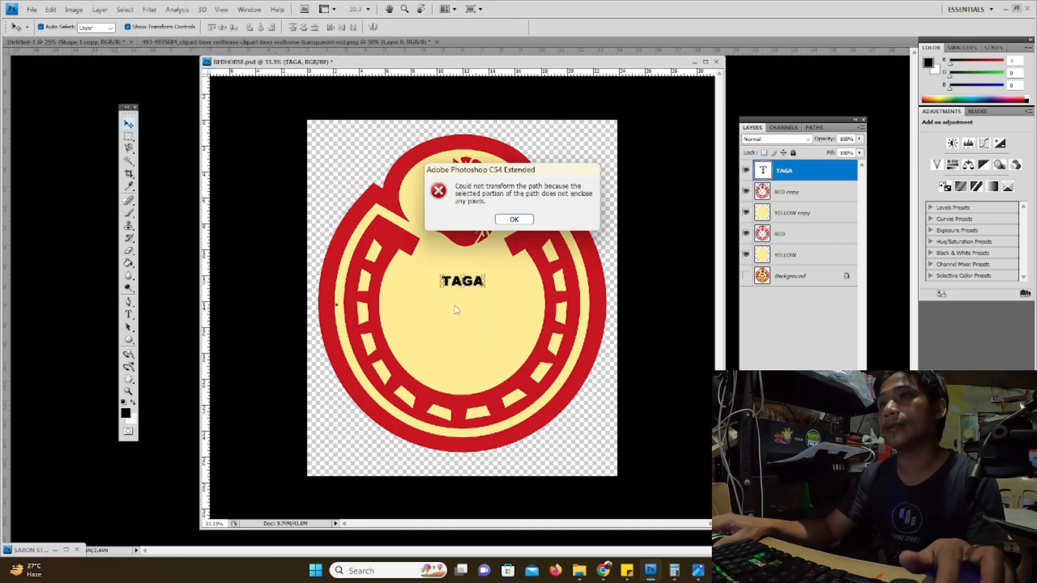
left_click(516, 221)
left_click_drag(442, 287, 400, 336)
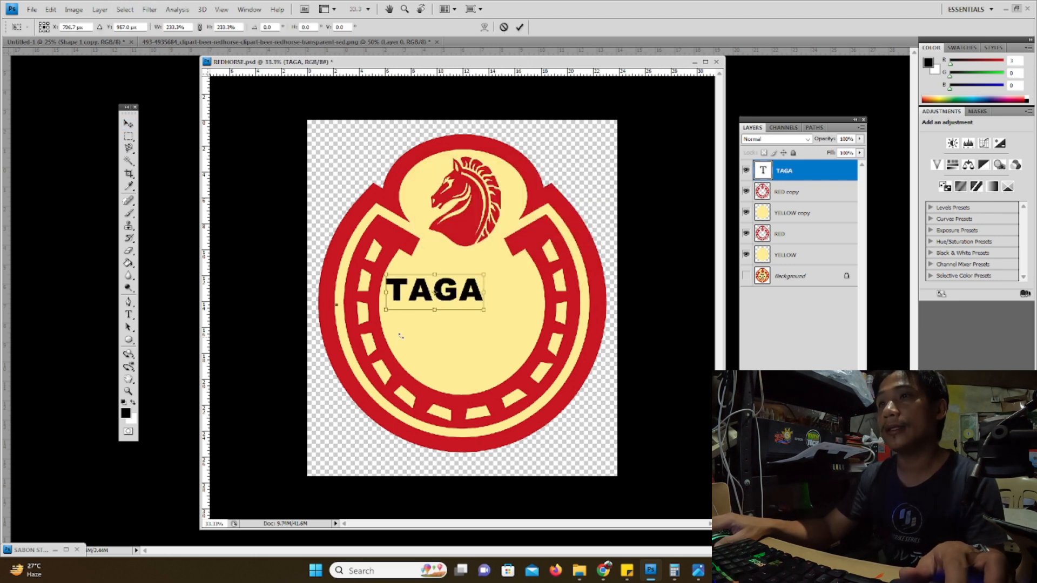
left_click_drag(483, 275, 501, 334)
key("Return")
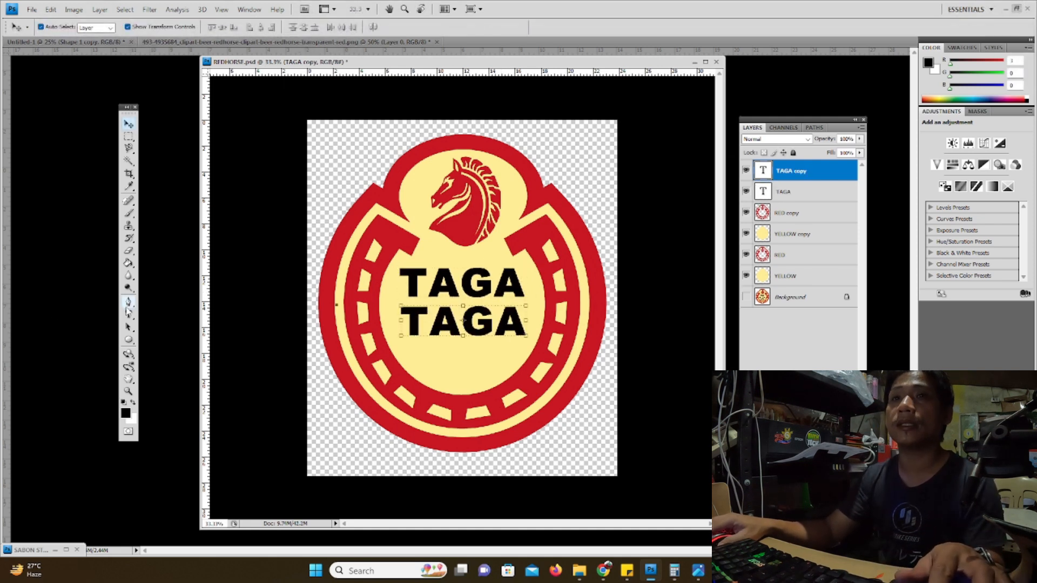
Step: Undo the first TAGA copy, duplicate the TAGA text layer again, and place the copy directly beneath the original word
left_click(129, 314)
key("ctrl+z")
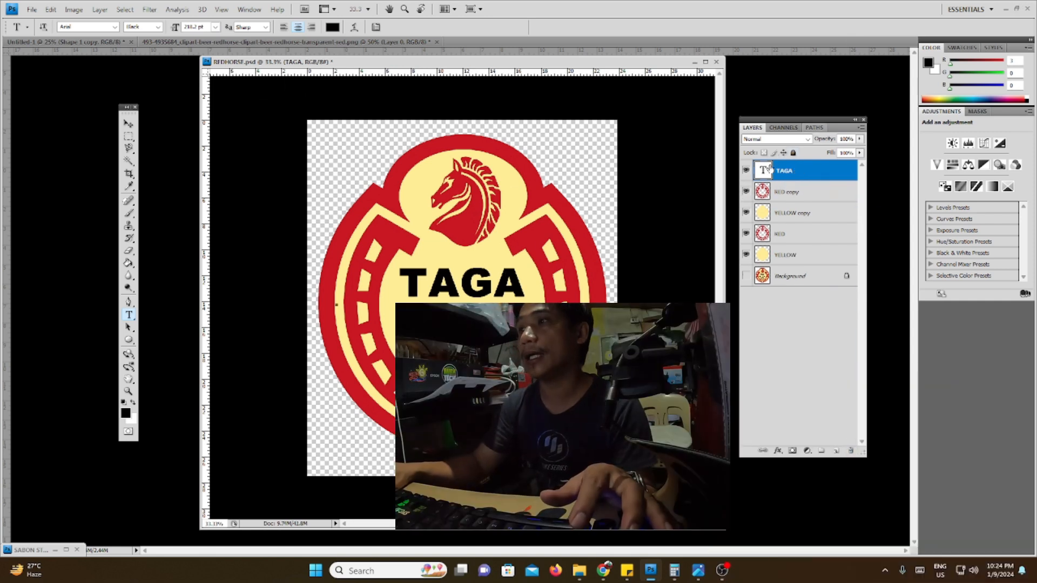
left_click_drag(773, 166, 829, 385)
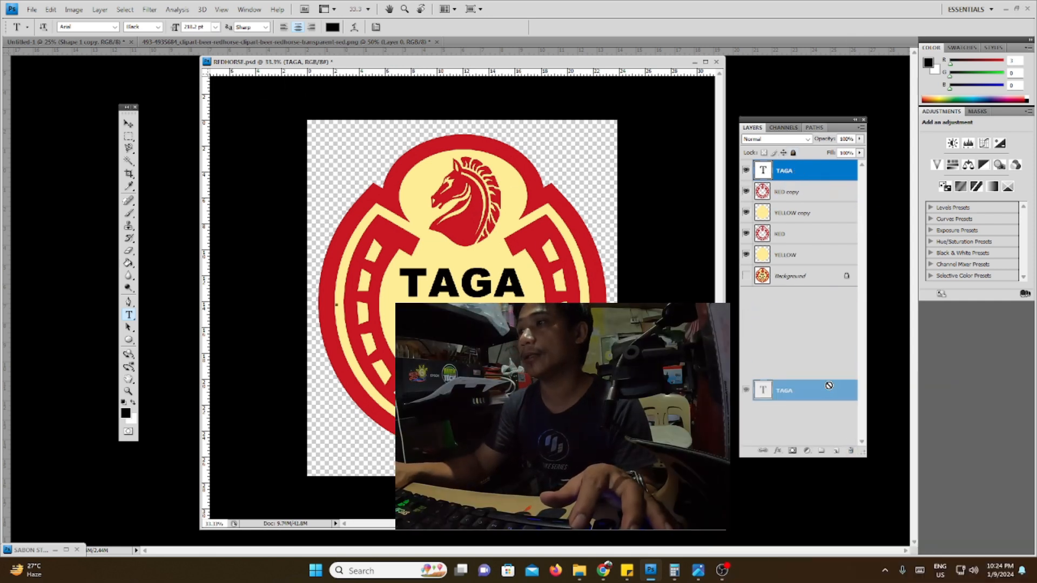
left_click_drag(840, 450, 835, 450)
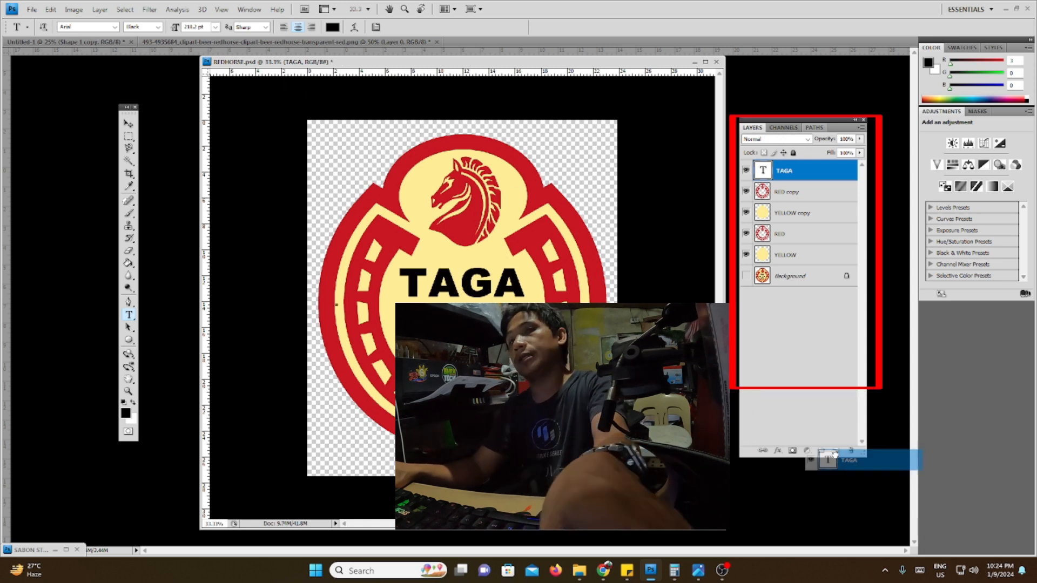
mouse_move(835, 454)
left_mouse_down()
mouse_move(839, 419)
mouse_move(836, 451)
left_mouse_up()
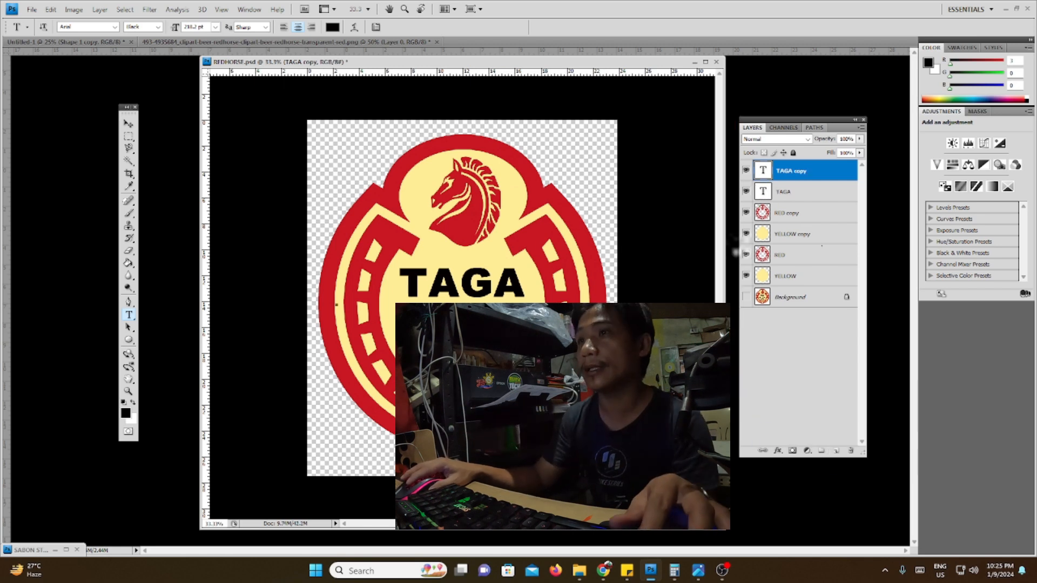
key("v")
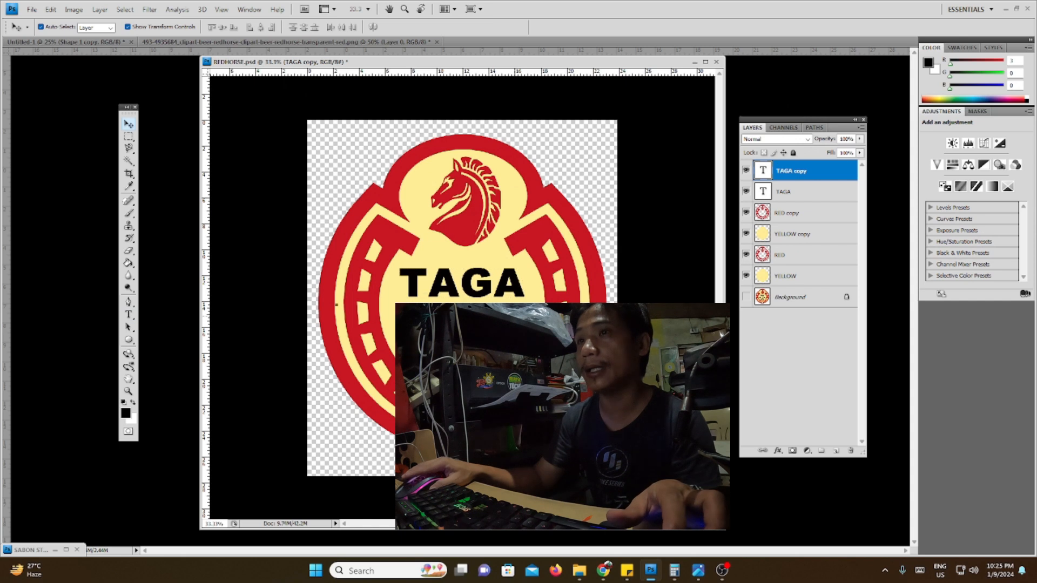
Step: Replace the lower TAGA line with SUNDO and select the whole word
left_click(129, 315)
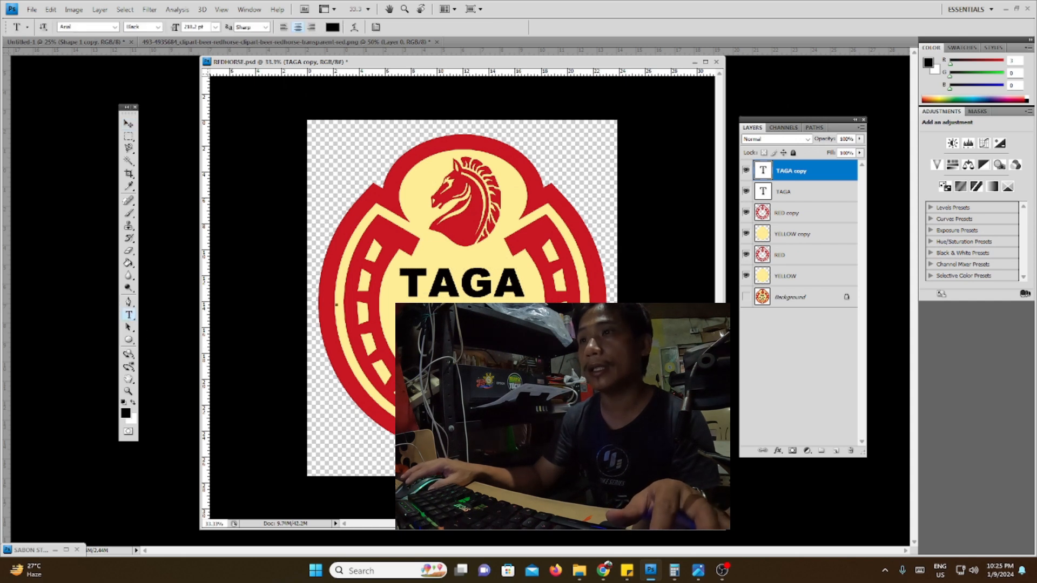
left_click_drag(523, 324, 401, 323)
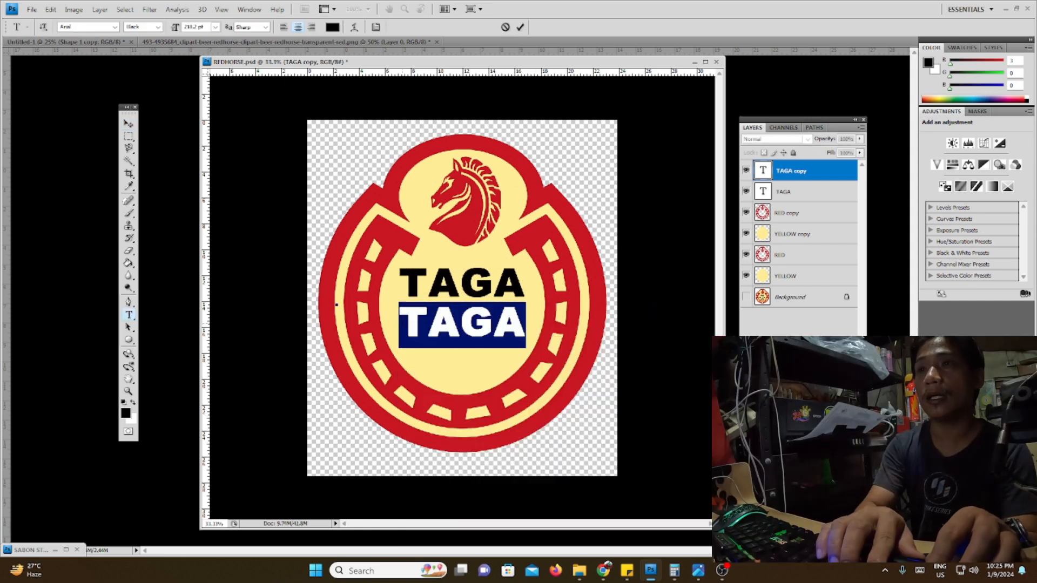
type("SUNDO")
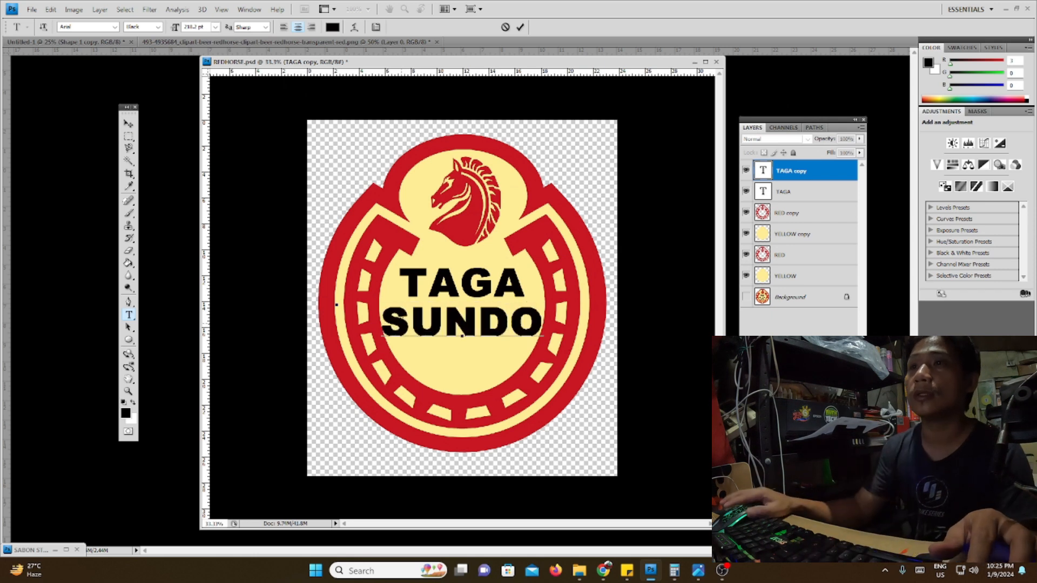
left_click_drag(383, 322, 542, 323)
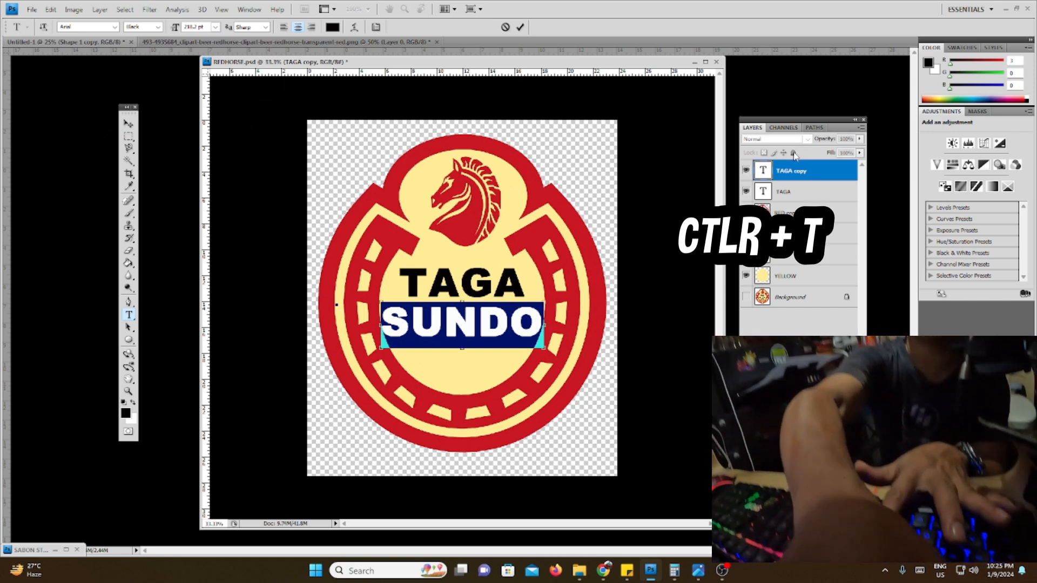
Step: Set the tracking of the selected SUNDO text to -25 and commit the text edit
key("ctrl+t")
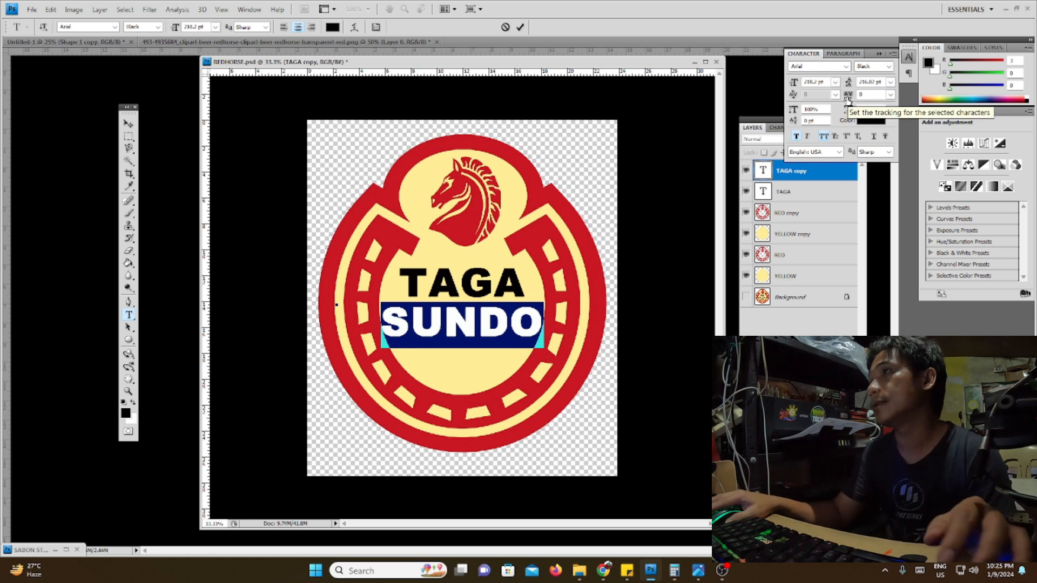
left_click(890, 95)
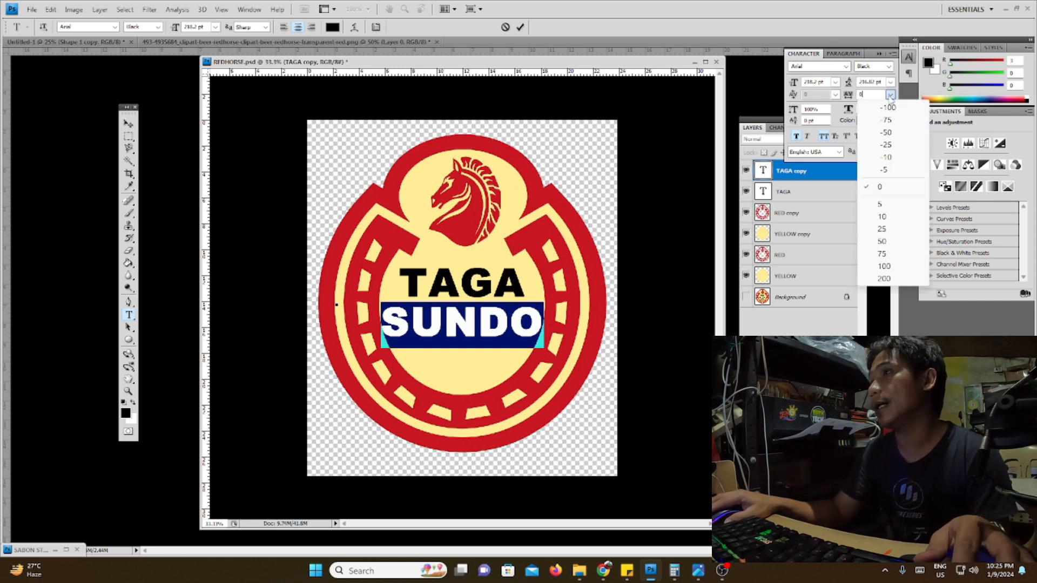
left_click(887, 134)
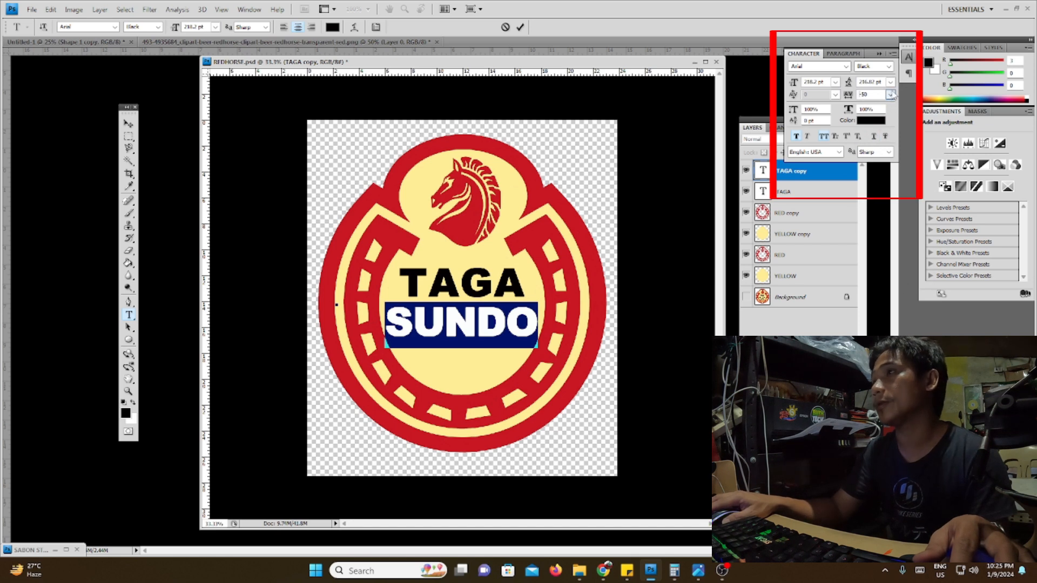
left_click(891, 94)
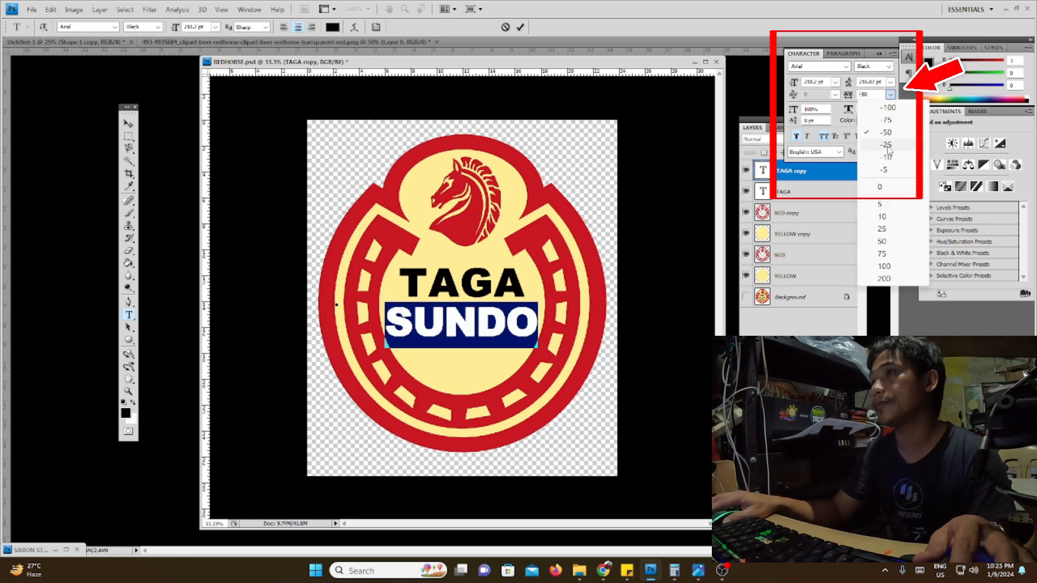
left_click(887, 145)
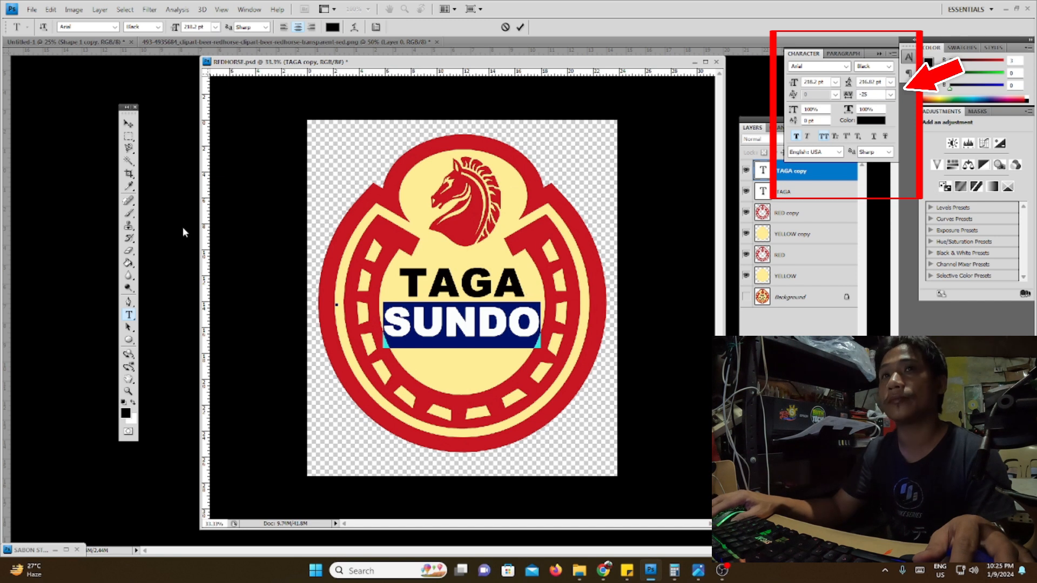
left_click(128, 123)
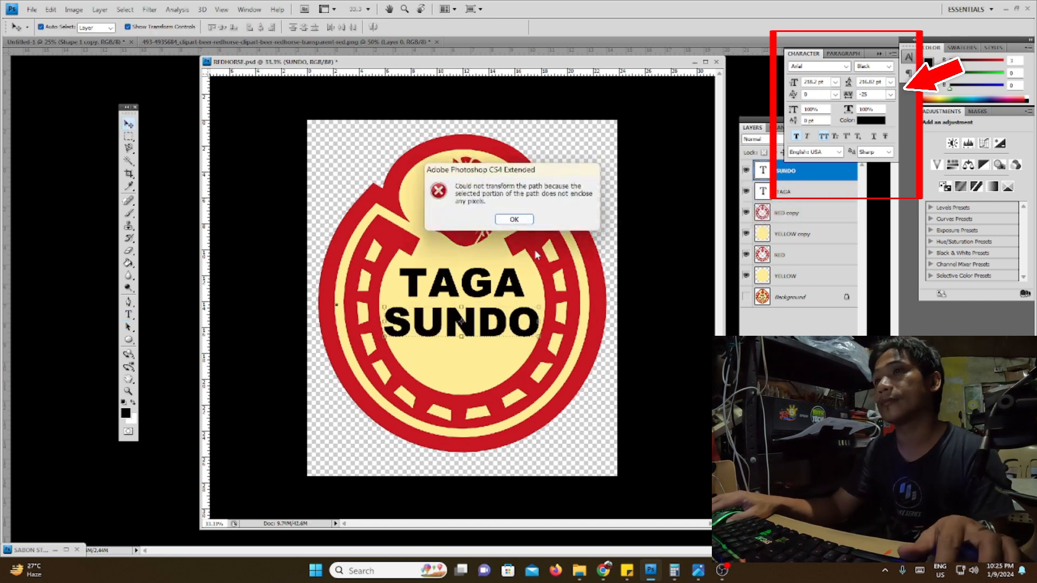
Step: Narrow and vertically stretch SUNDO with Free Transform so it fits inside the yellow area, and nudge TAGA to line up above it
left_click(523, 225)
key("ctrl+t")
left_click_drag(536, 339, 529, 339)
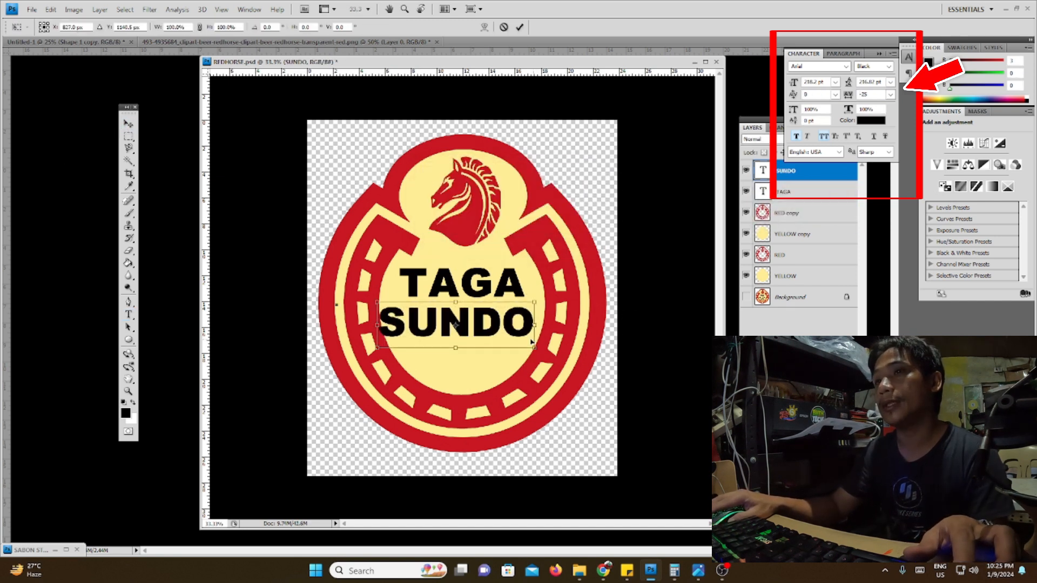
left_click_drag(373, 347, 394, 342)
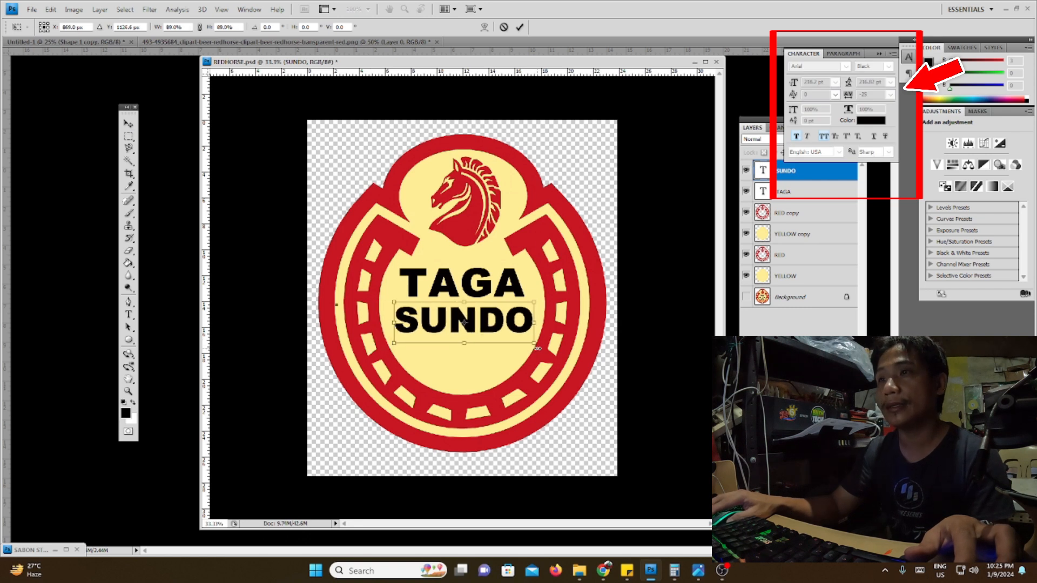
left_click_drag(534, 344, 527, 341)
left_click_drag(461, 341, 461, 379)
key("Return")
left_click_drag(482, 284, 480, 286)
left_click(464, 326)
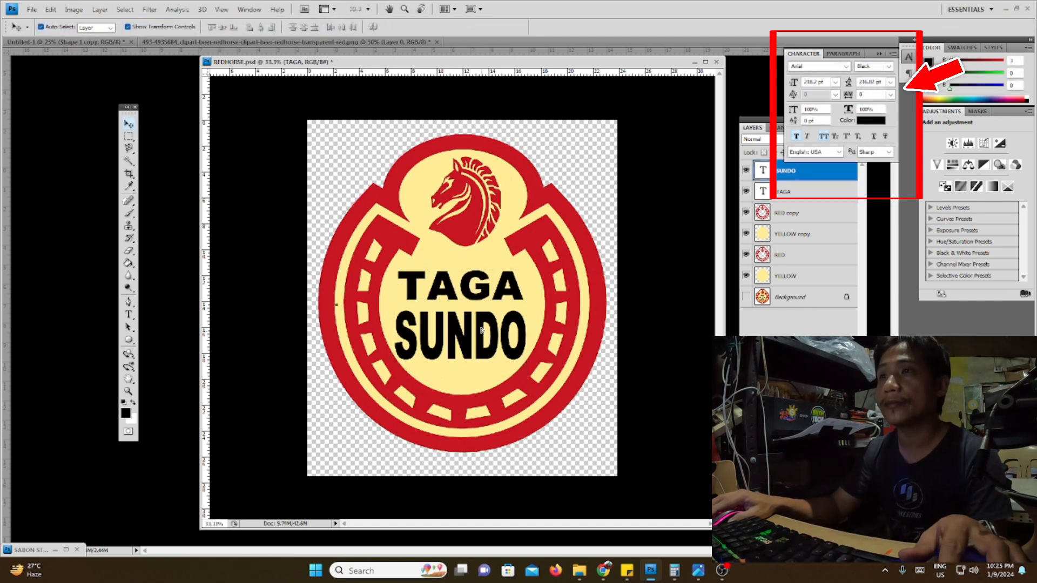
Step: Select the whole TAGA word and set its tracking to -25
left_click(129, 315)
left_click_drag(407, 280, 578, 276)
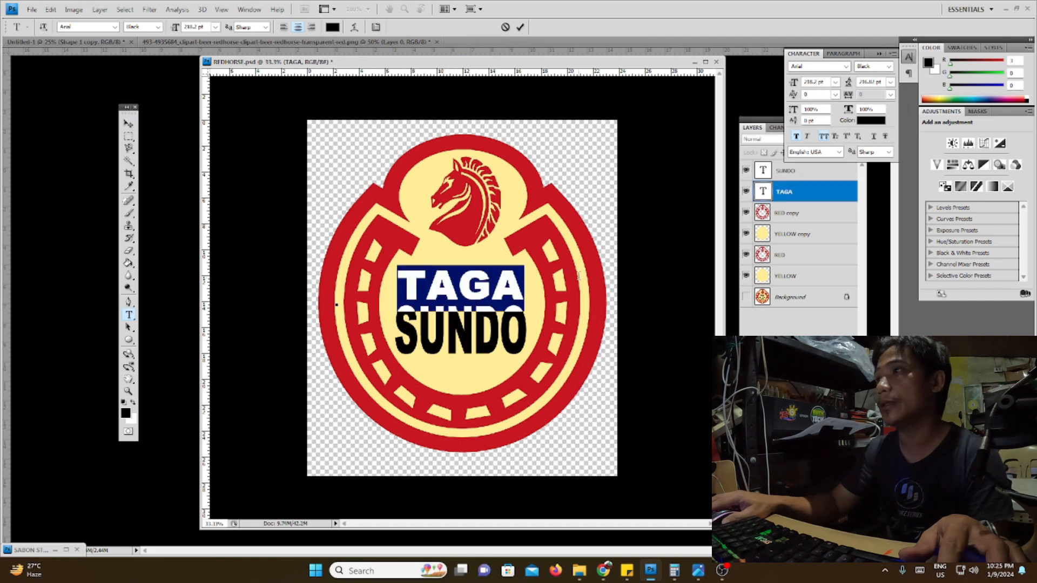
left_click(891, 95)
left_click(889, 145)
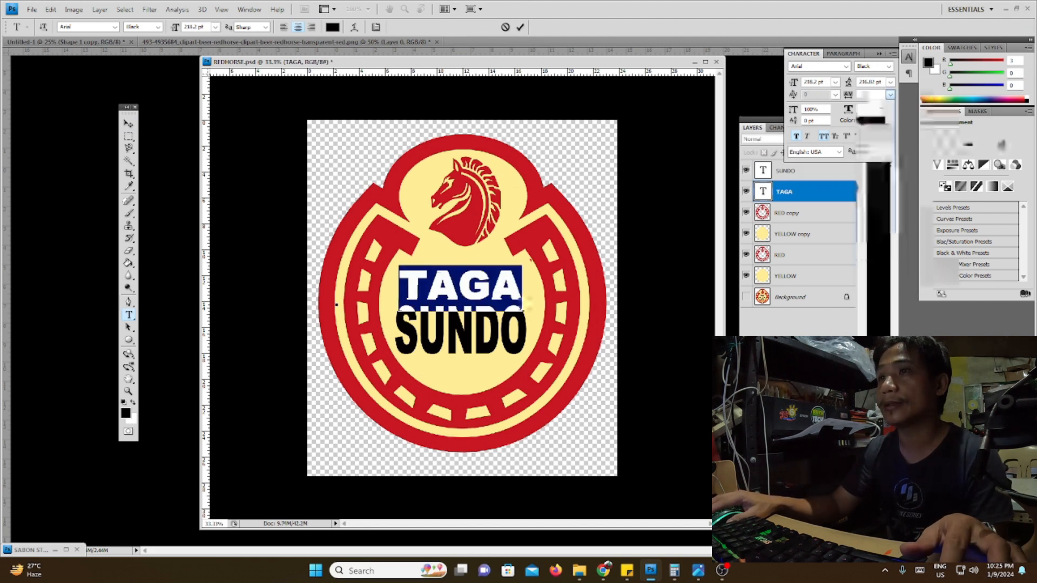
Step: Move the TAGA text down until it sits just above SUNDO with a small gap between the words
left_click(128, 123)
key("shift+Down")
key("shift+Down")
key("shift+Down")
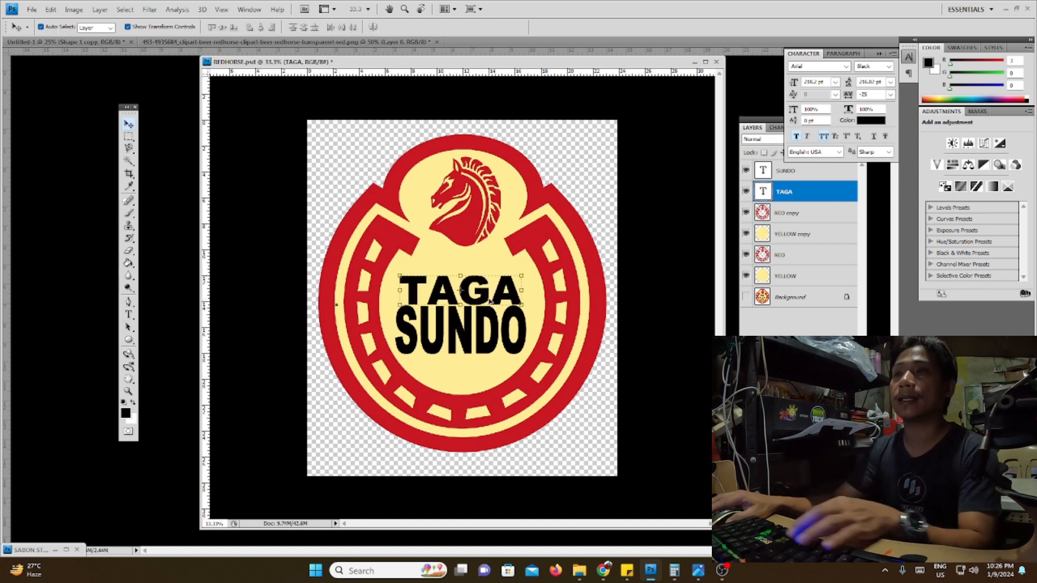
key("shift+Up")
key("shift+Up")
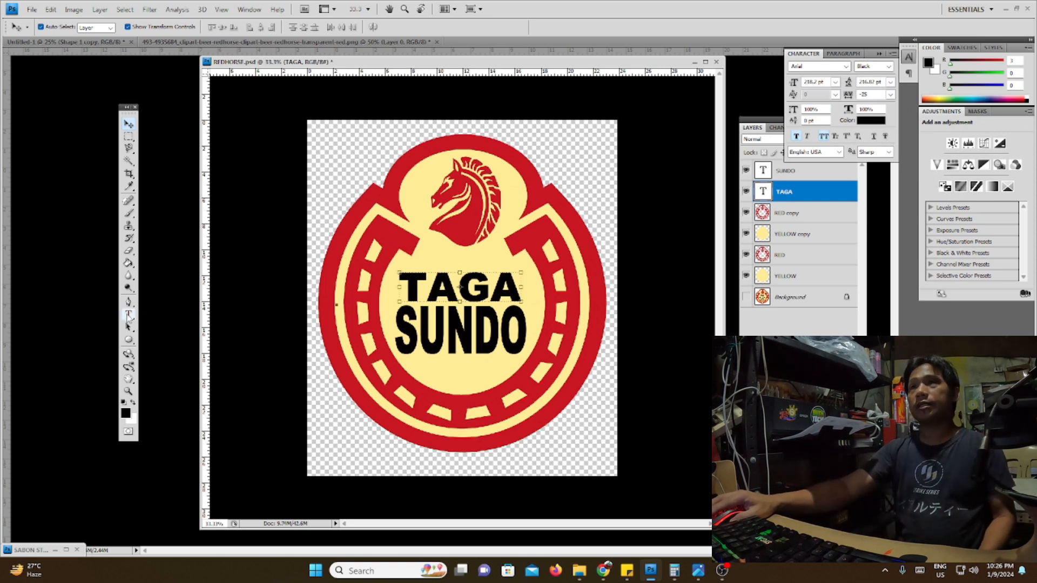
Step: Switch to Chrome, examine the sample Red Horse mug designs in the Facebook photos for wording and layout, and return to Photoshop
left_click(608, 575)
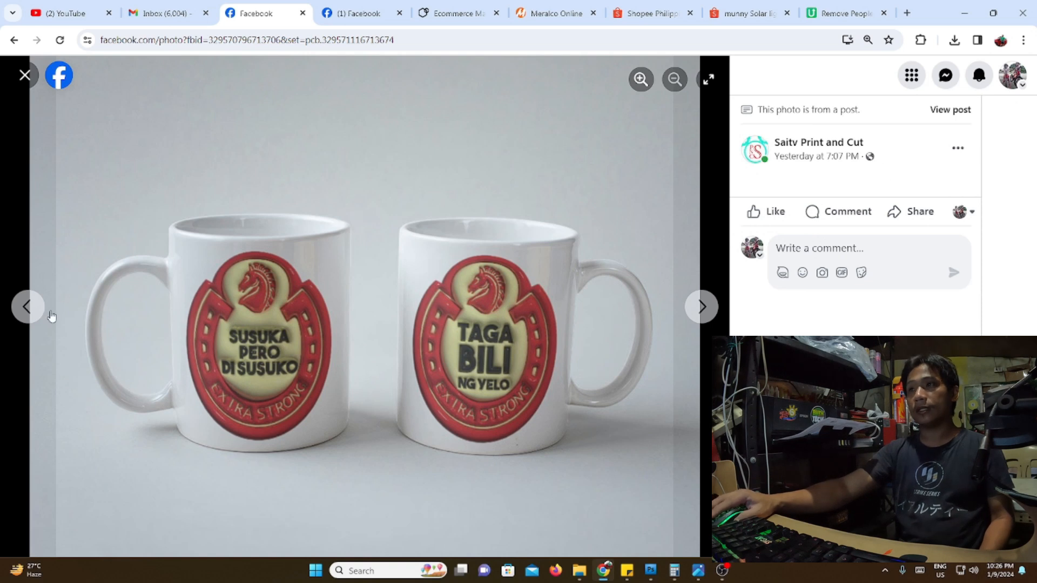
left_click(23, 308)
left_click(24, 308)
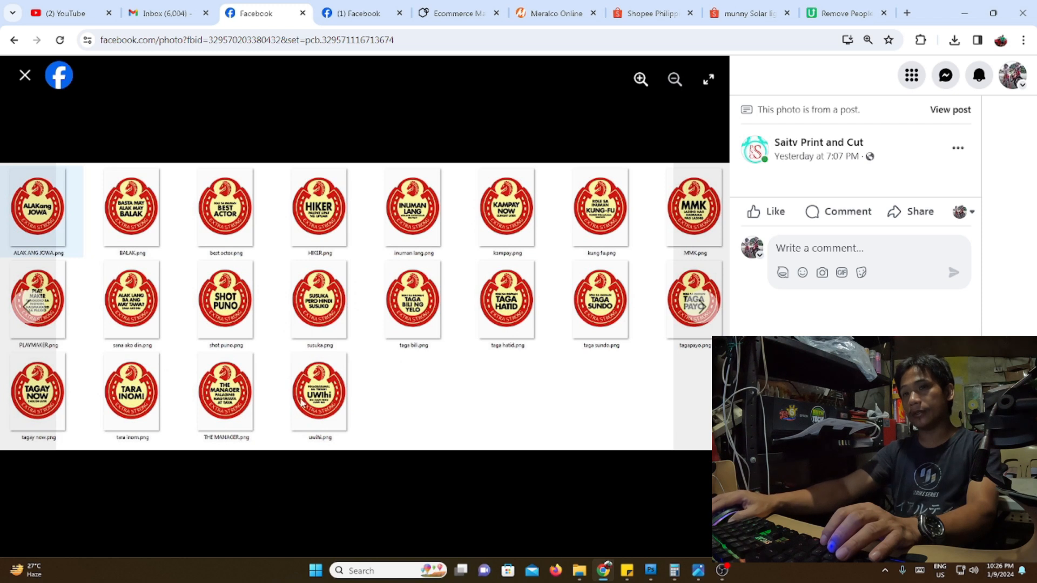
left_click(650, 571)
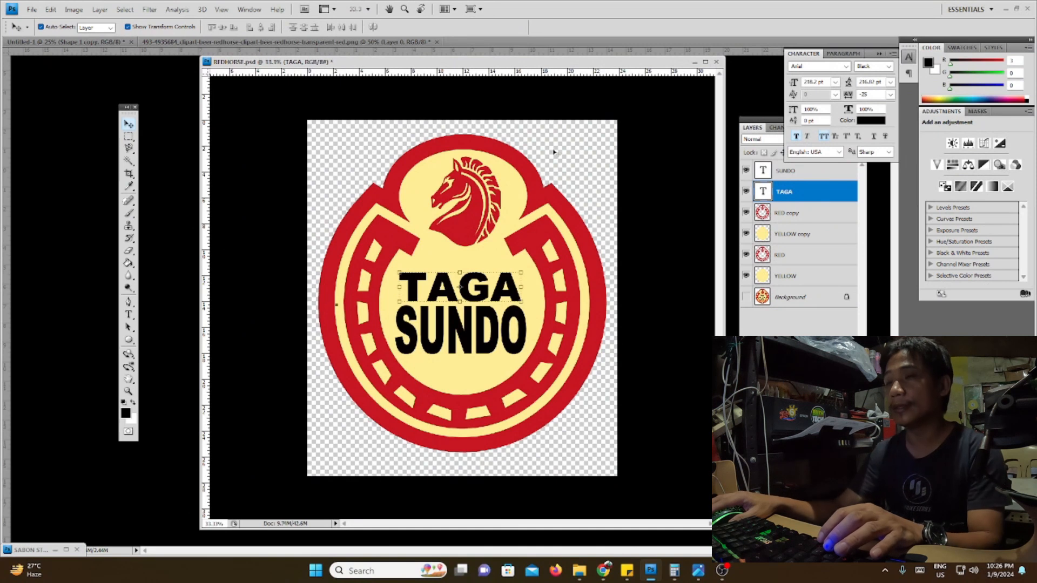